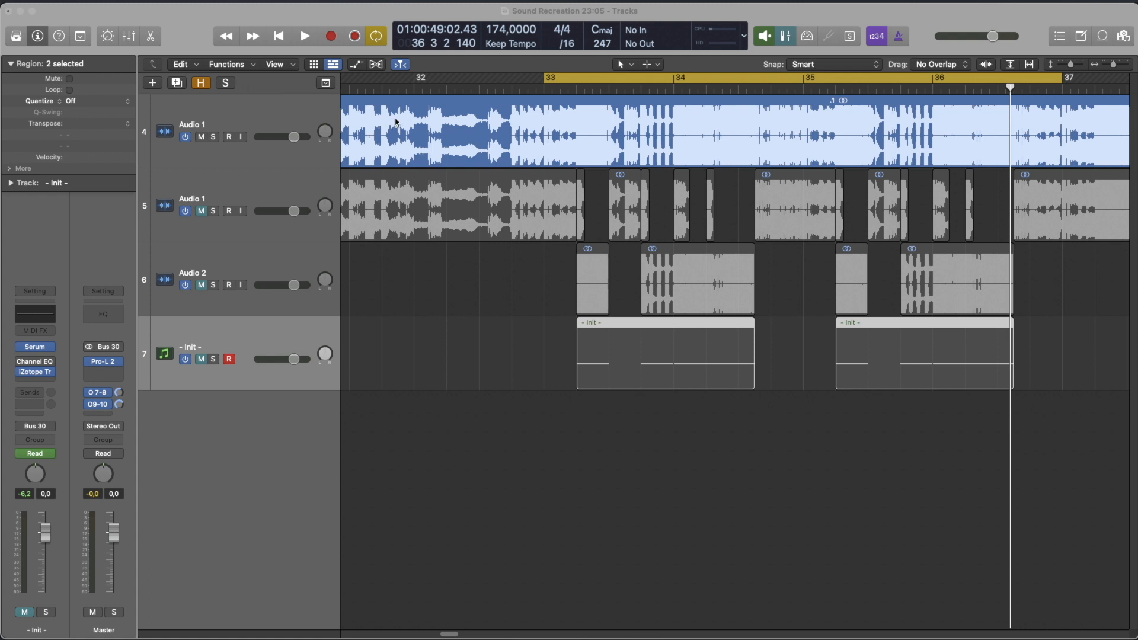
- Play the arrangement from bar 32 to listen to the original and recreated bass sections
left_click(405, 89)
key("space")
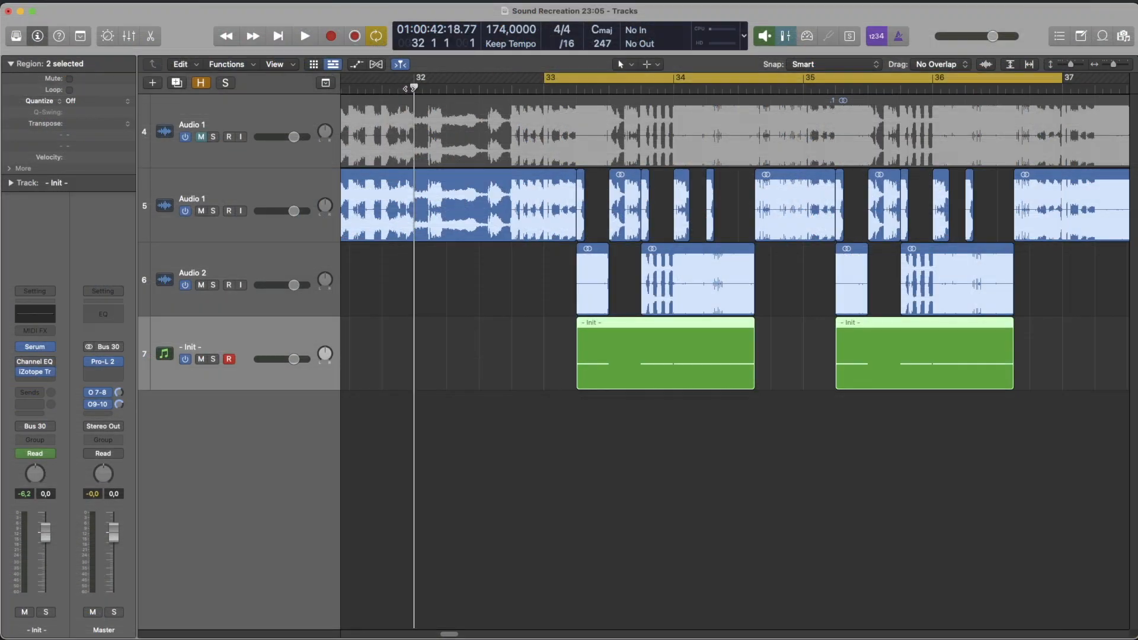
key("space")
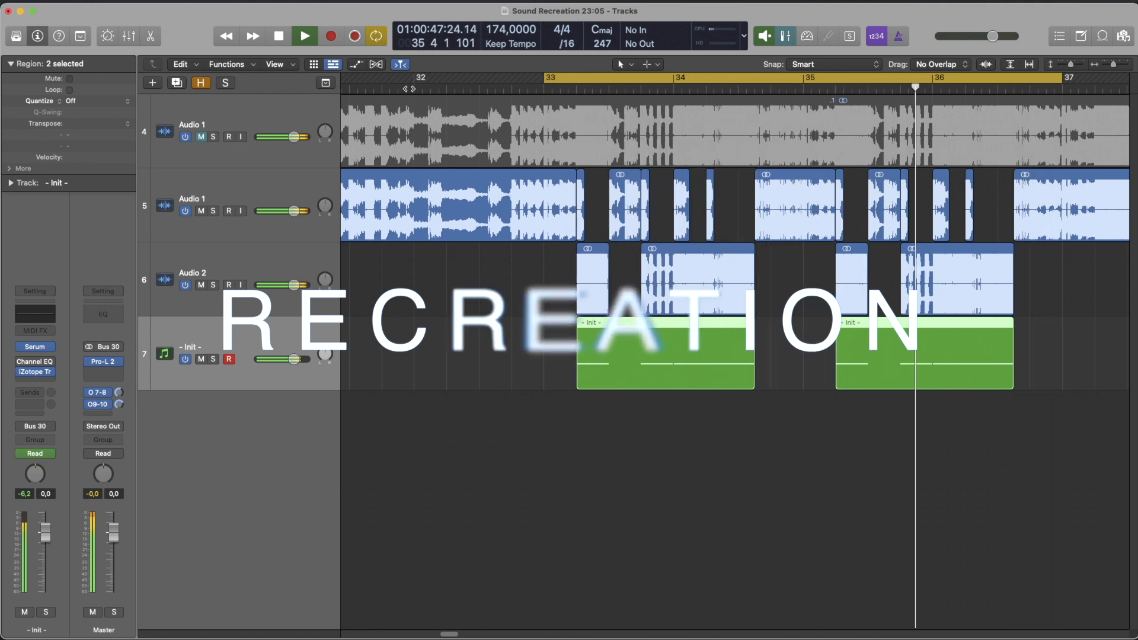
key("space")
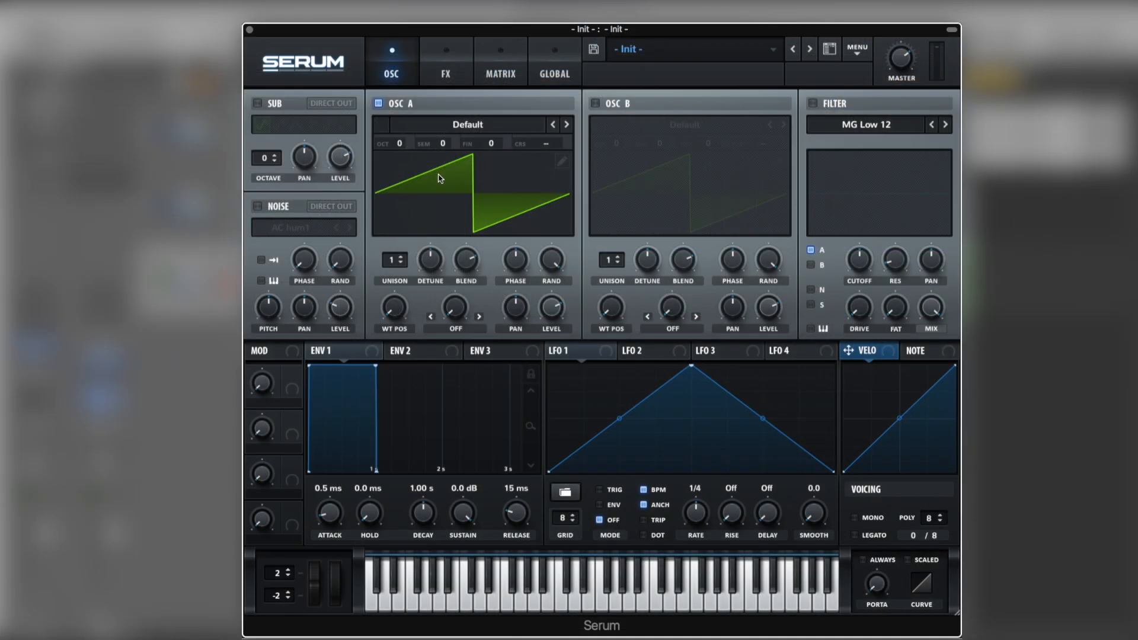
- Load the Basic Shapes wavetable into oscillator A and move its wavetable position from the sine to the saw shape
left_click(490, 124)
mouse_move(501, 140)
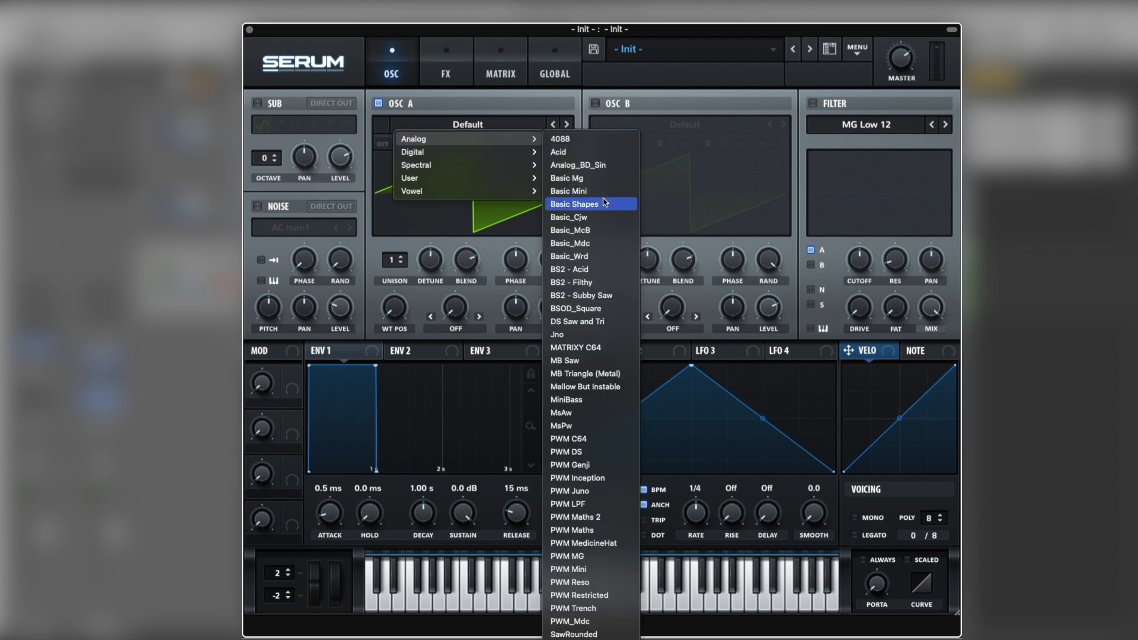
left_click(557, 212)
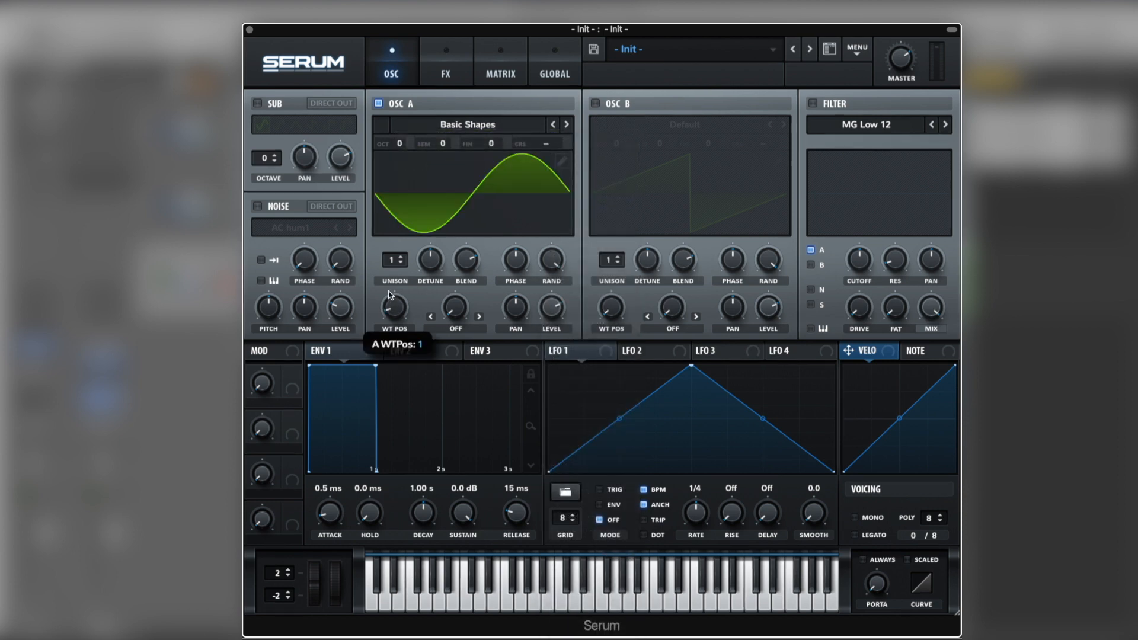
left_click_drag(391, 312, 394, 279)
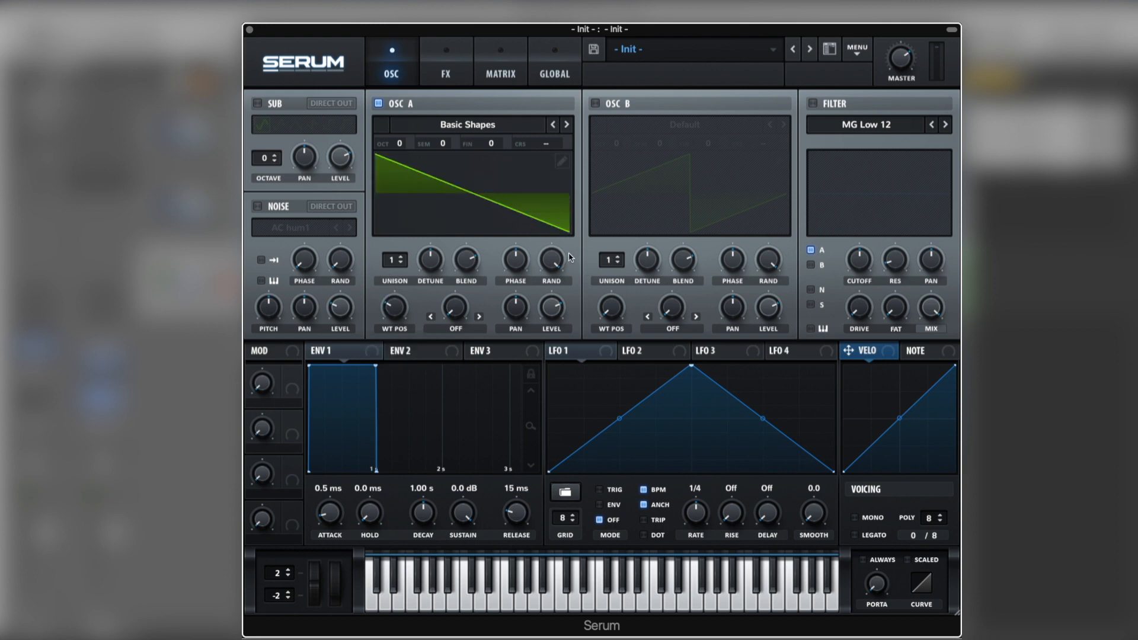
- Turn oscillator A's random phase and level down to zero and set its octave to -2
left_click_drag(557, 262, 539, 517)
left_click_drag(408, 151, 408, 161)
key("space")
- Move LFO 1's peak earlier, bend its rise outward and its fall inward, and assign it to oscillator A's level
left_click_drag(688, 368, 655, 365)
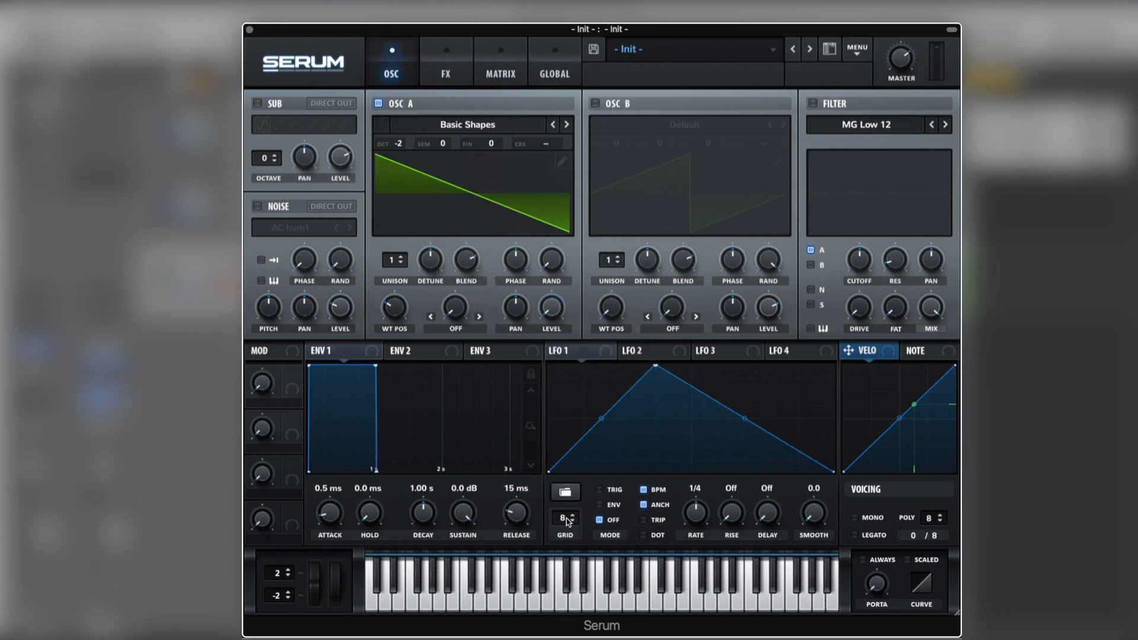
left_click_drag(601, 357, 549, 313)
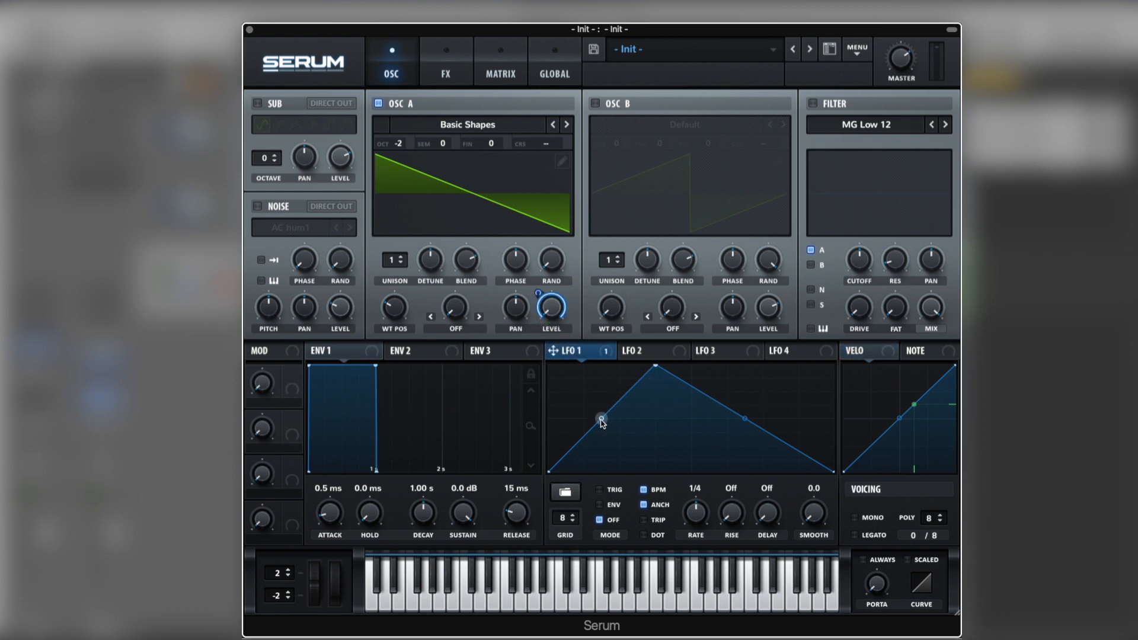
left_click_drag(602, 420, 601, 400)
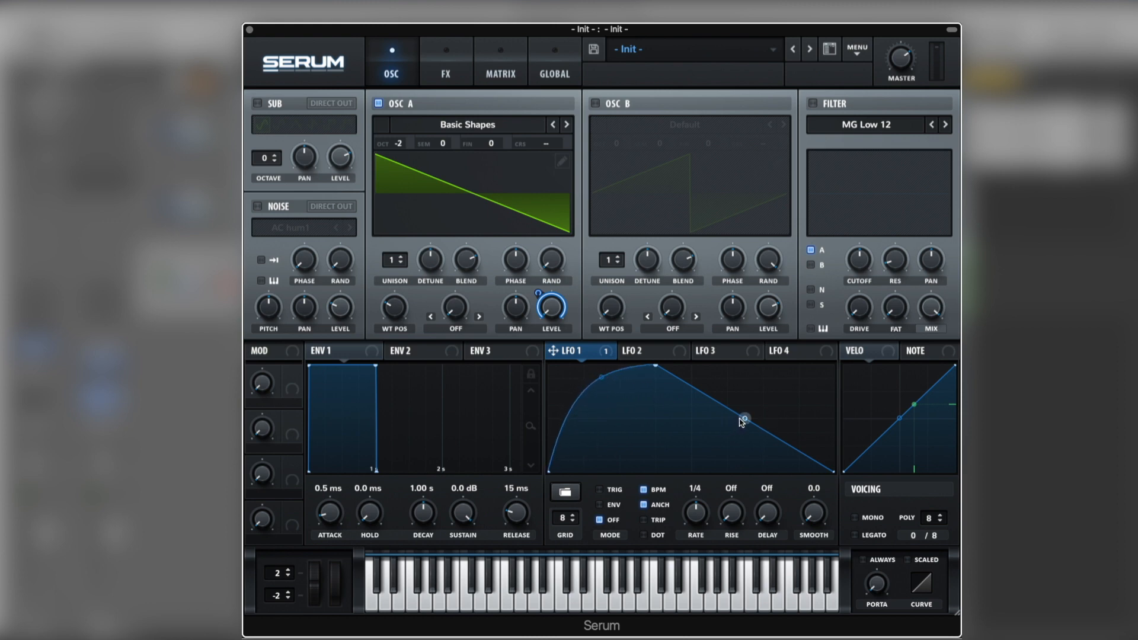
left_click_drag(743, 419, 744, 445)
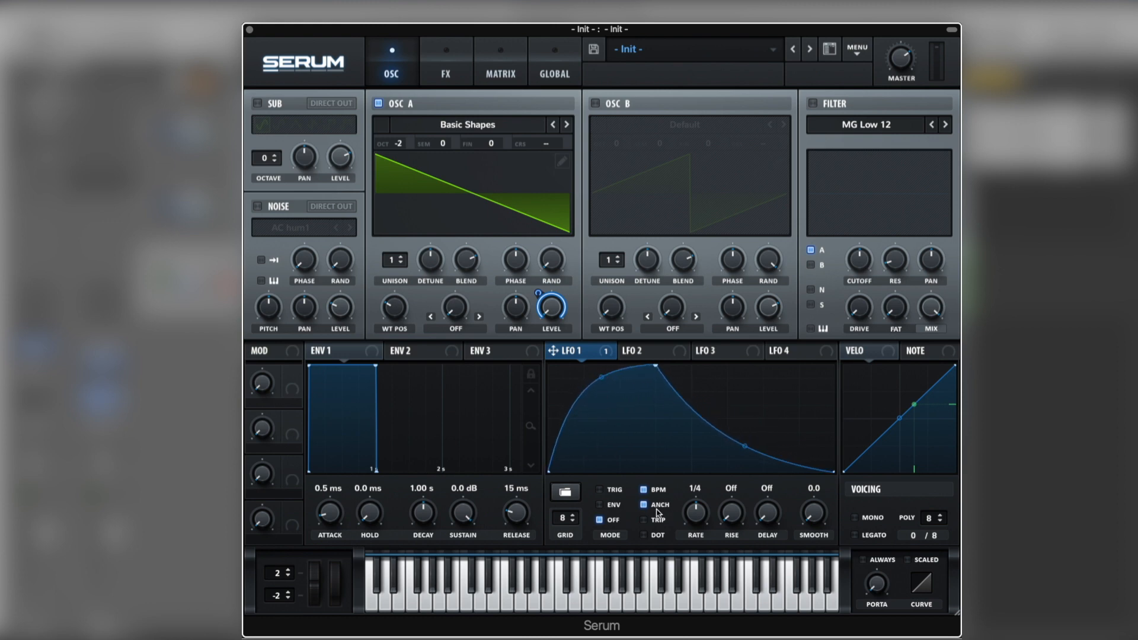
- Add a zero-level point near the end of LFO 1's curve and set it to Trig mode with a dotted 1/4 rate
left_click(645, 536)
double_click(802, 470)
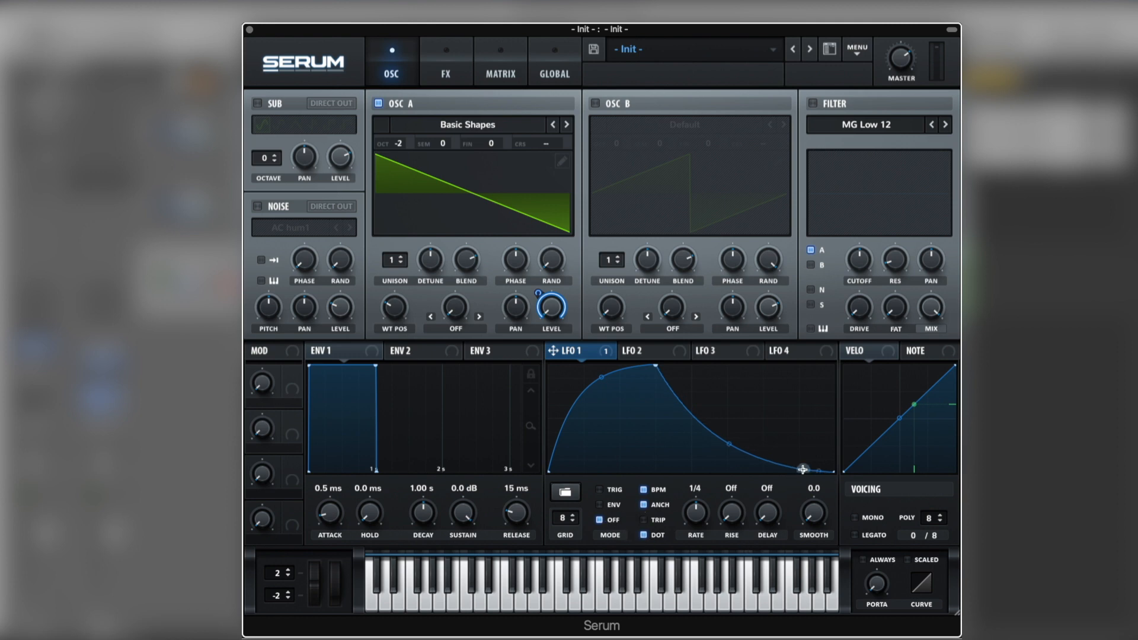
left_click_drag(803, 470, 799, 473)
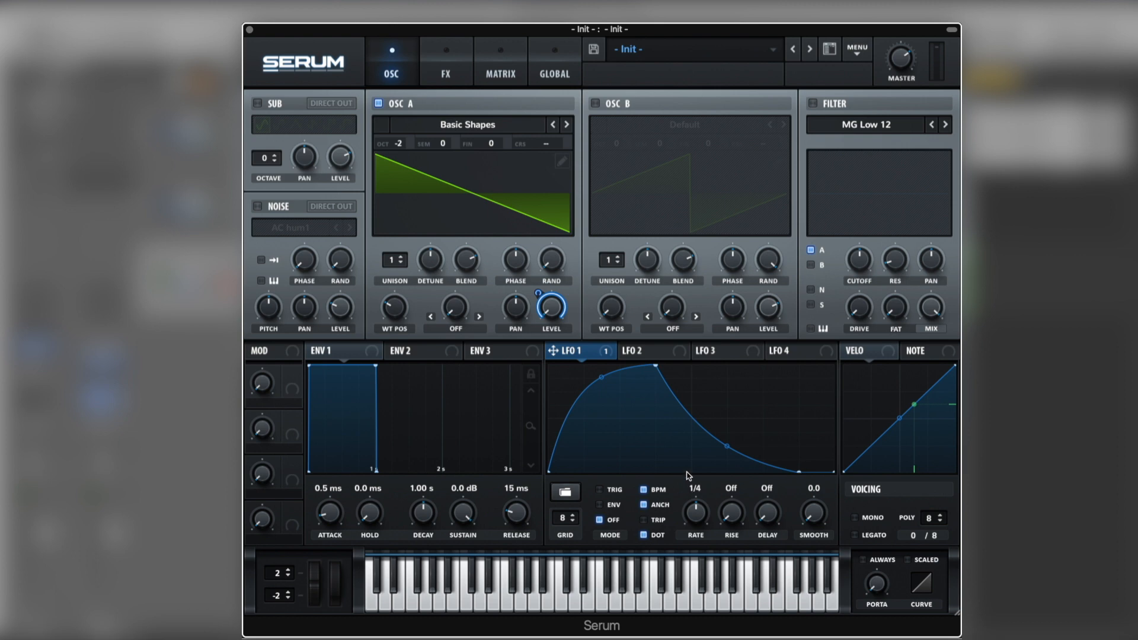
left_click_drag(724, 447, 725, 440)
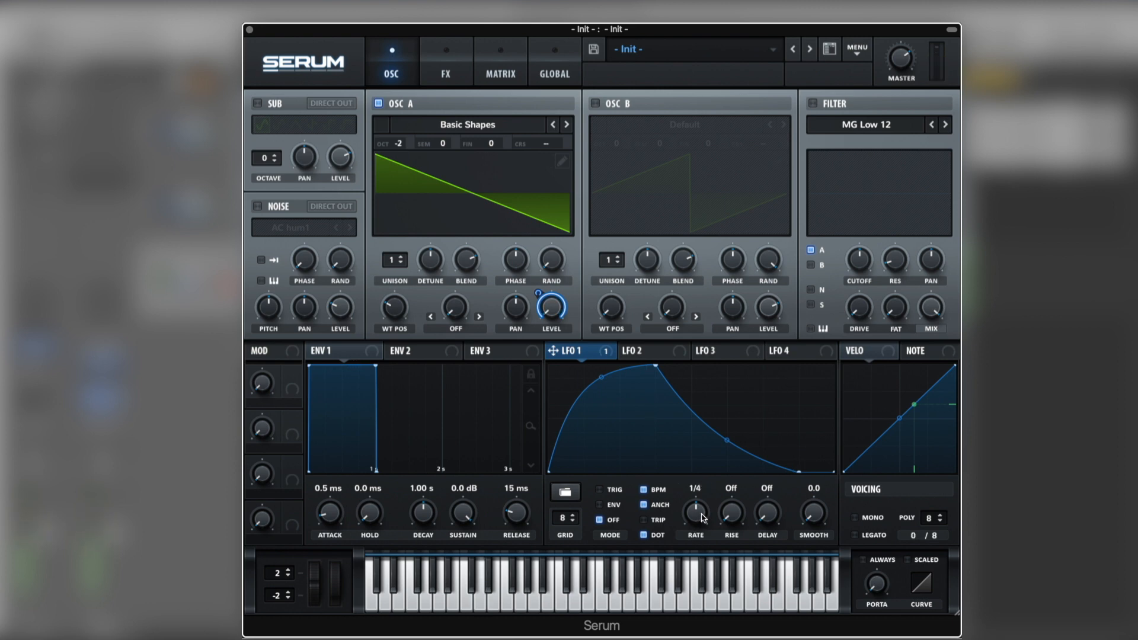
left_click_drag(703, 518, 702, 521)
left_click(602, 490)
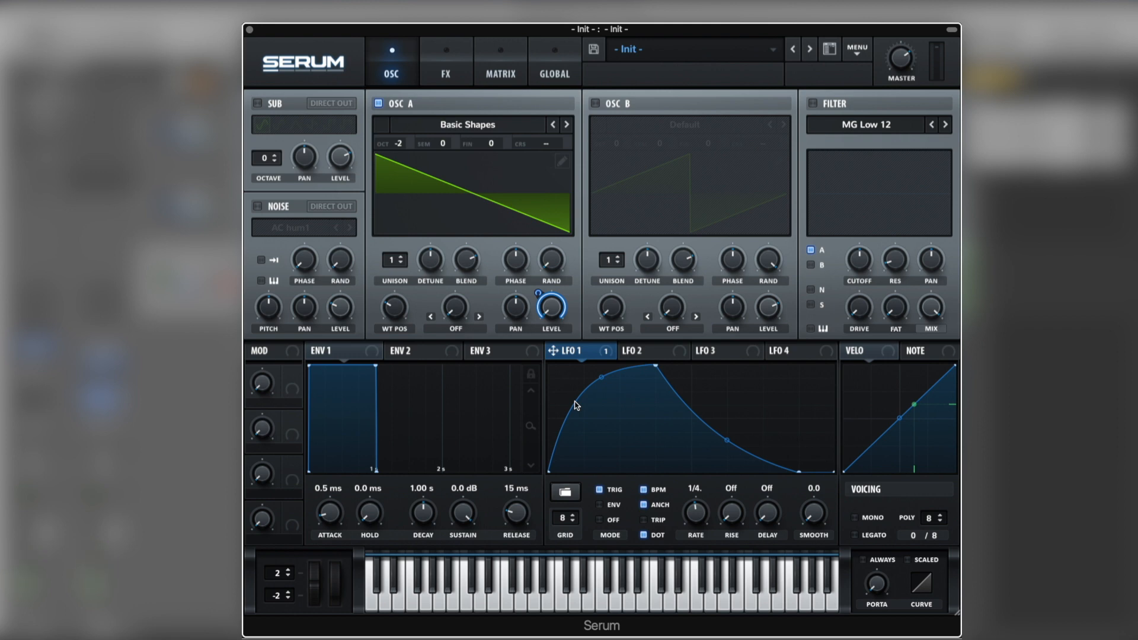
- Enable oscillator B with the saw shape of Basic Shapes, set its octave to -2 and turn its random phase and level down to zero
left_click(596, 104)
left_click(694, 124)
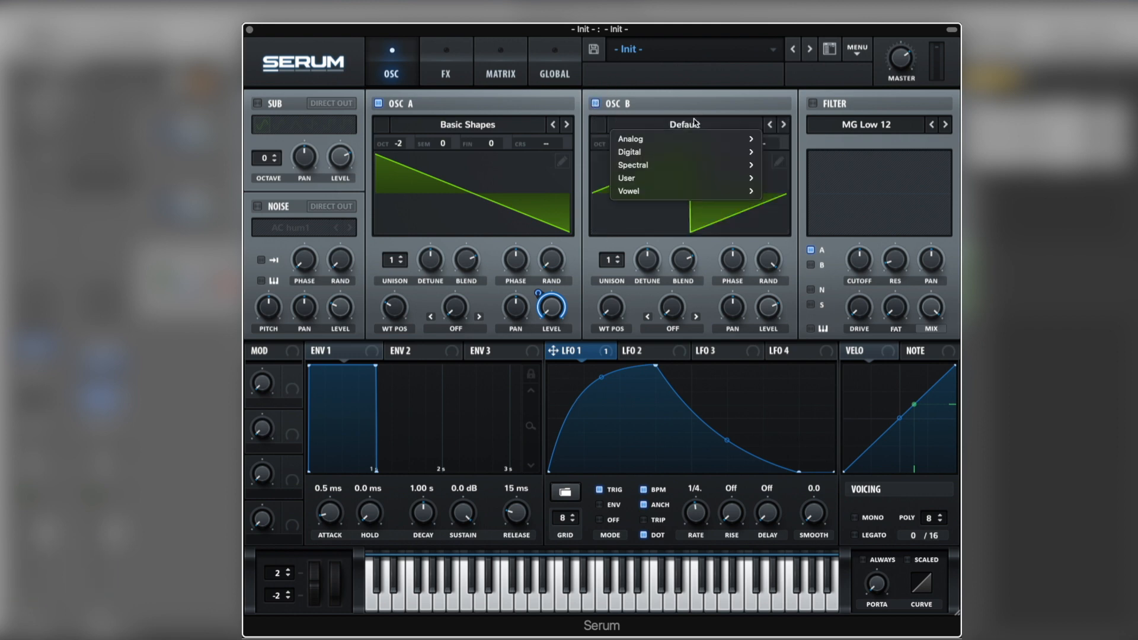
mouse_move(697, 140)
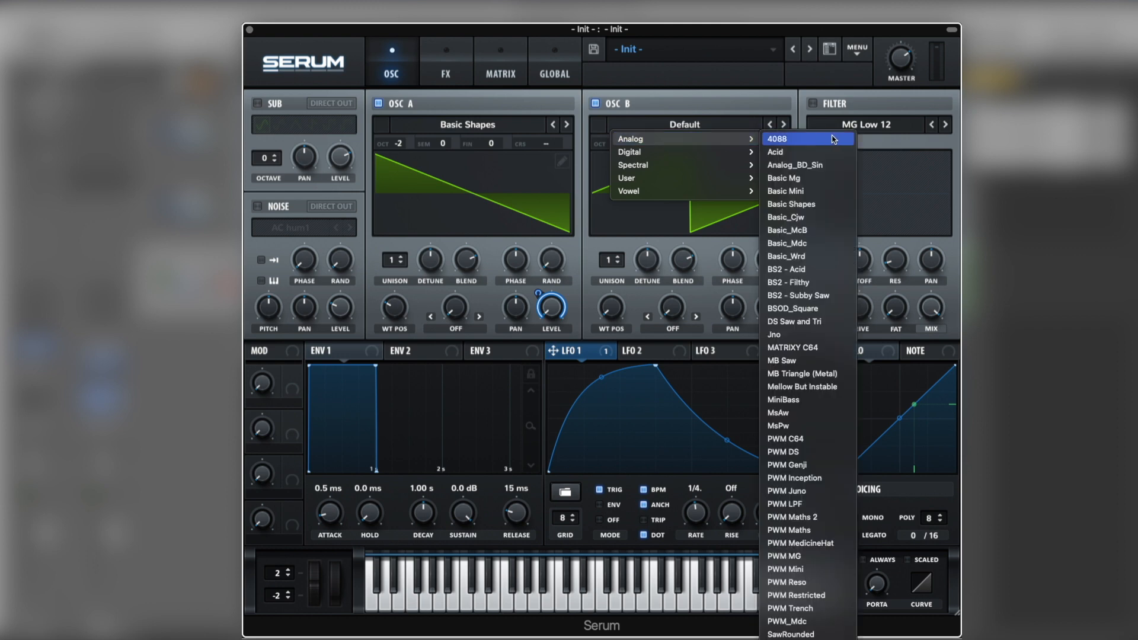
left_click(815, 205)
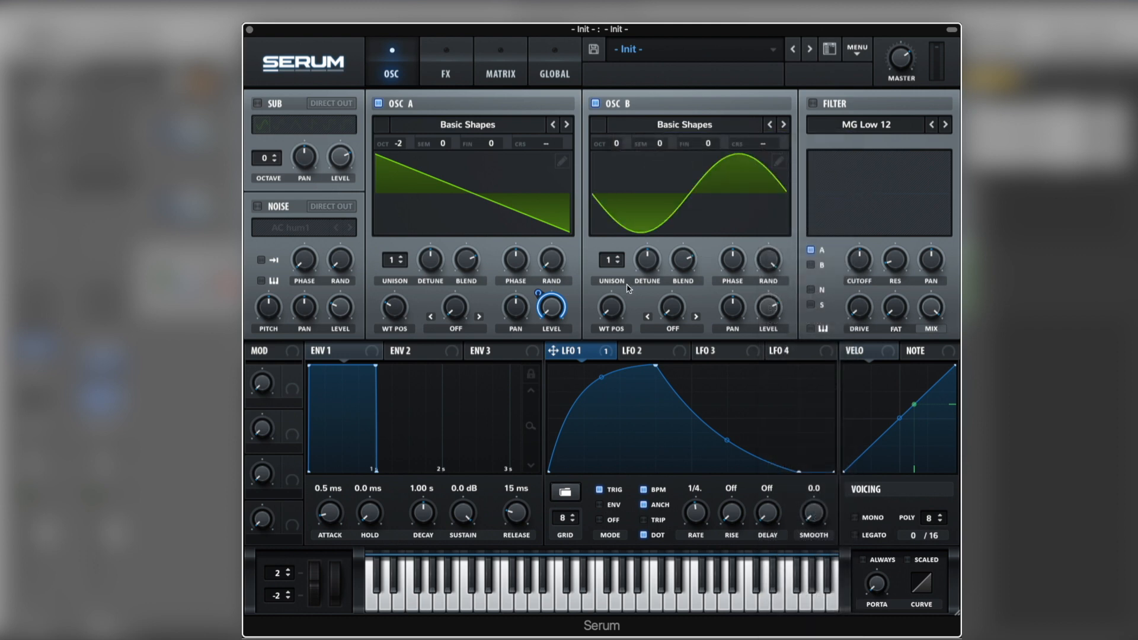
left_click_drag(619, 315, 616, 280)
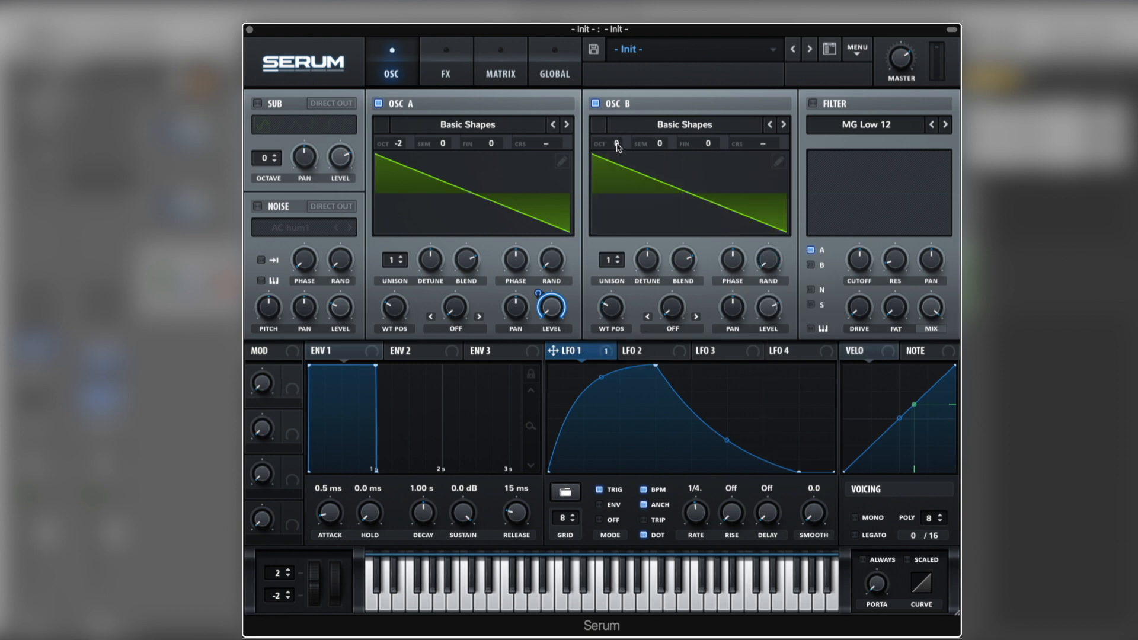
left_click_drag(616, 146, 620, 194)
- Set oscillator A's warp mode to FM (From B) and raise the FM amount high
left_click(456, 330)
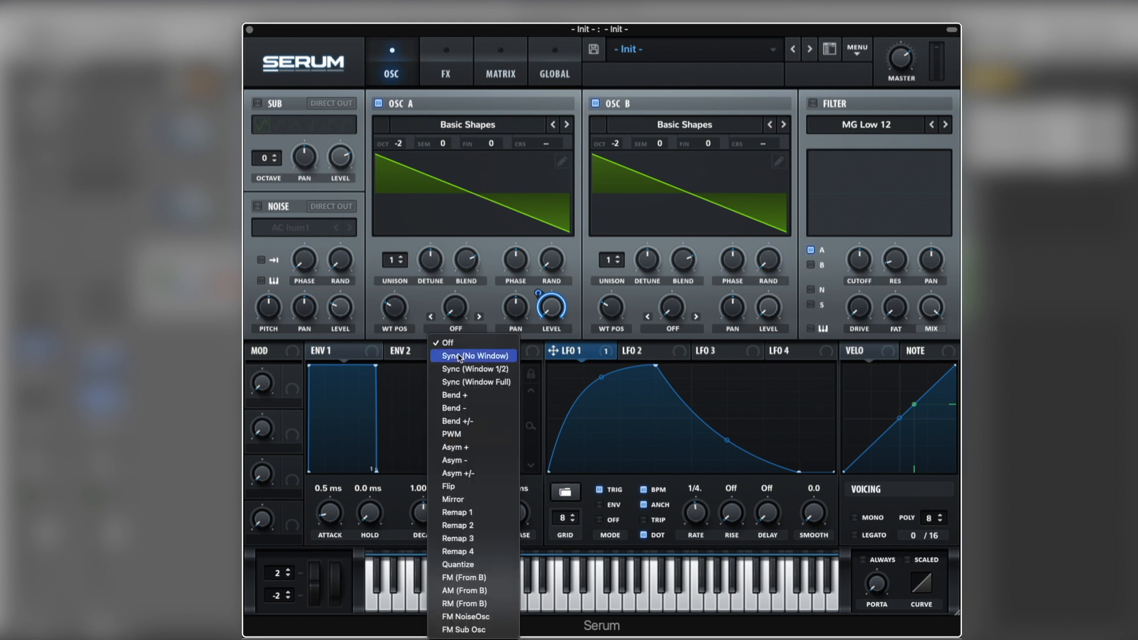
left_click(473, 578)
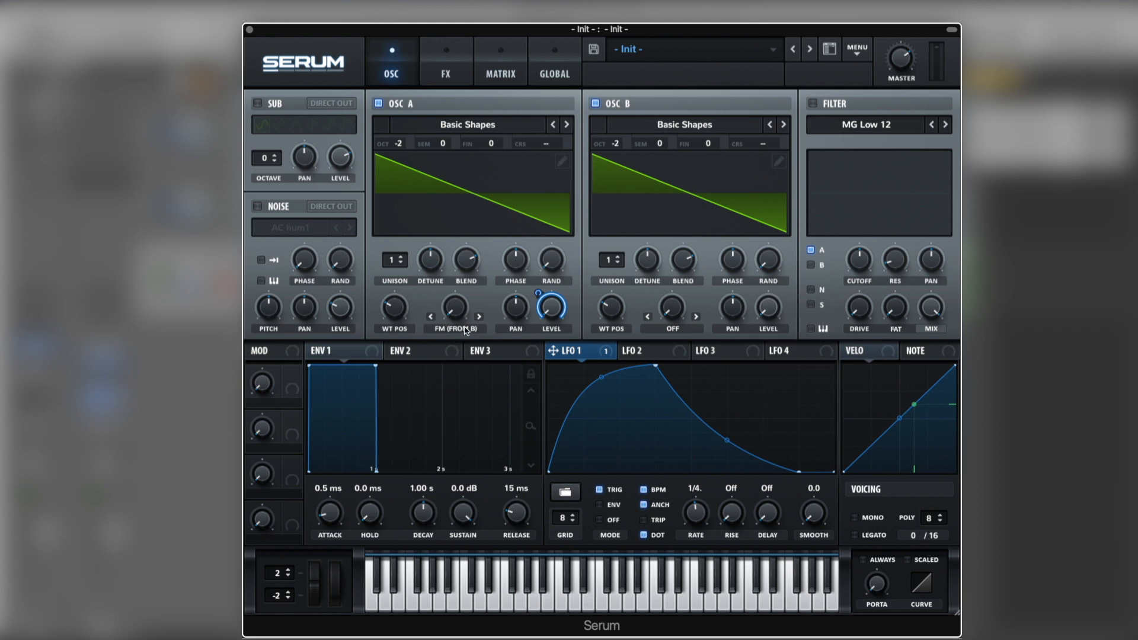
left_click_drag(462, 313, 469, 204)
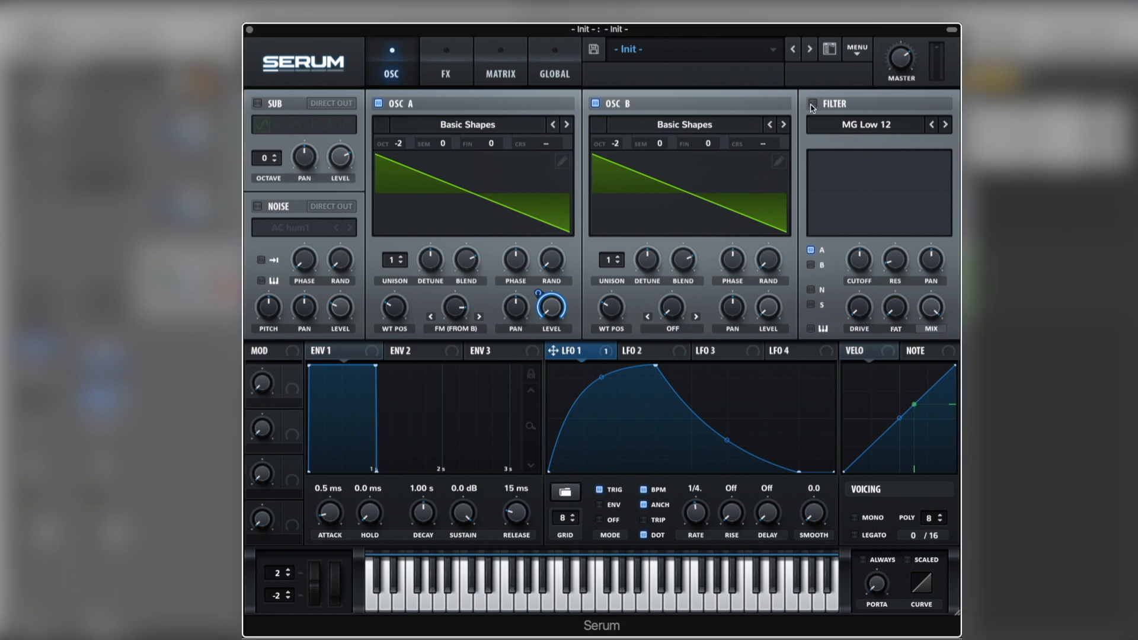
- Enable the filter with the Cmb + type and raise its resonance
left_click(812, 105)
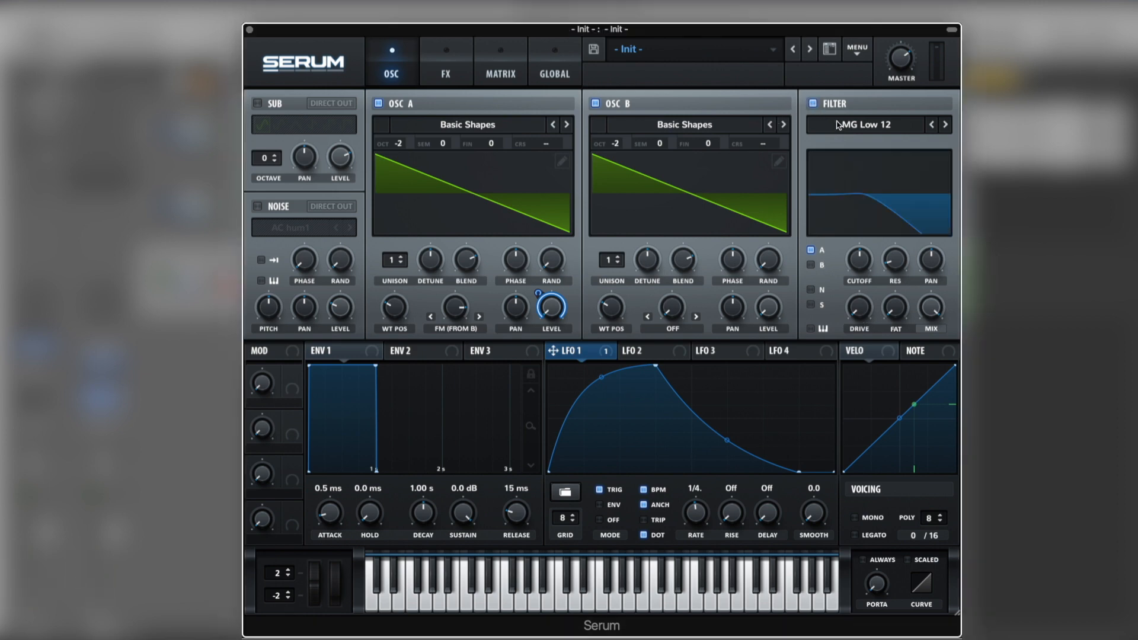
left_click(883, 126)
mouse_move(880, 166)
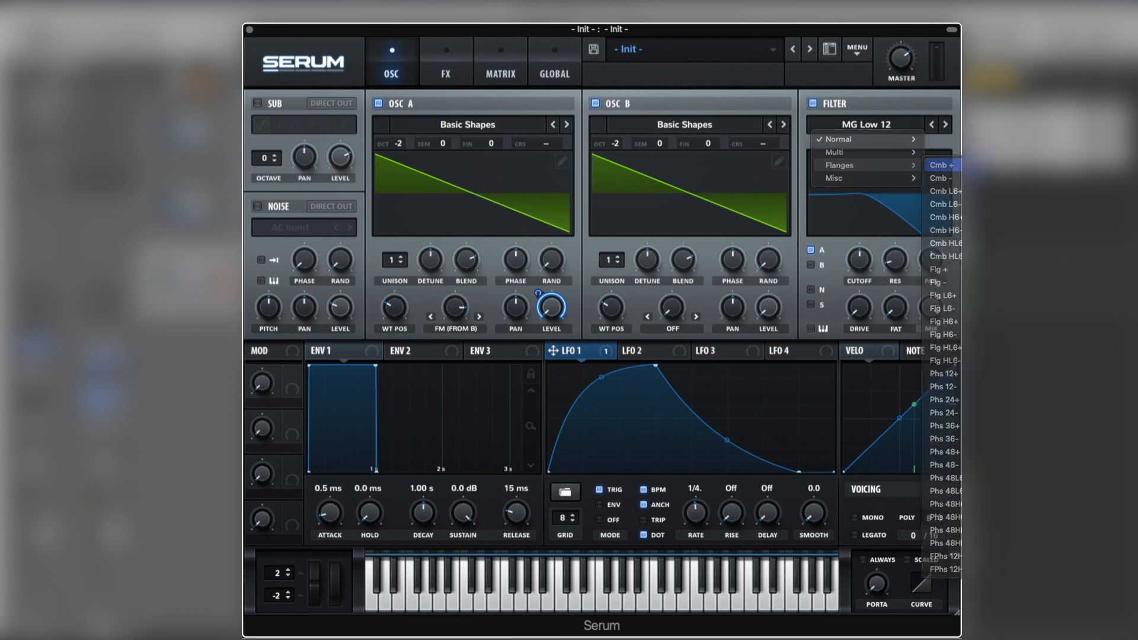
left_click(943, 166)
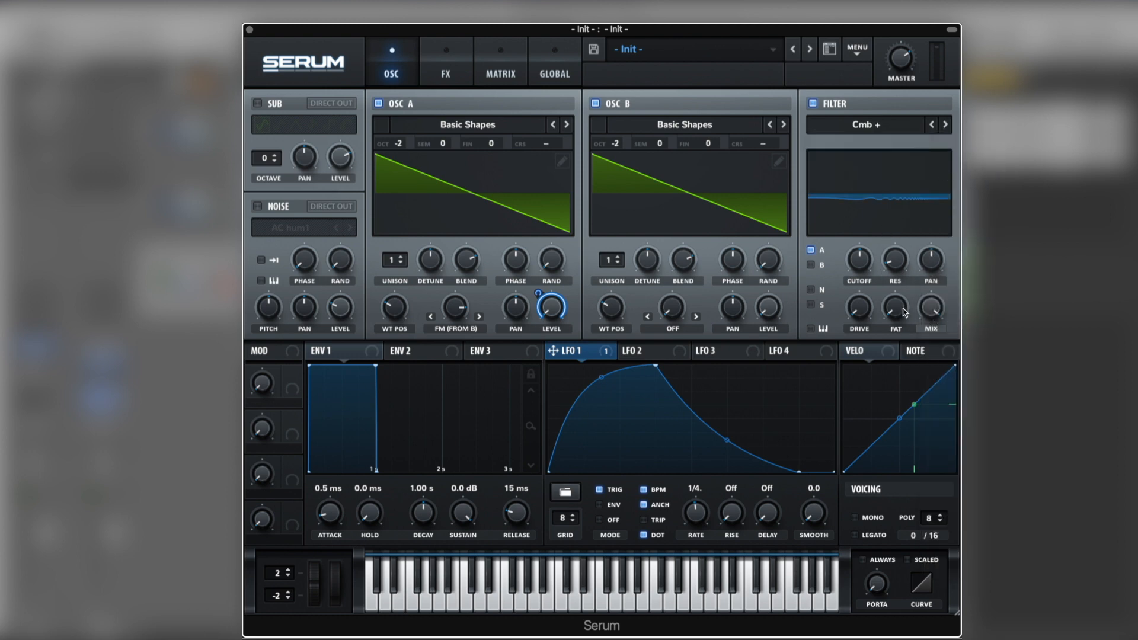
left_click_drag(895, 258, 900, 217)
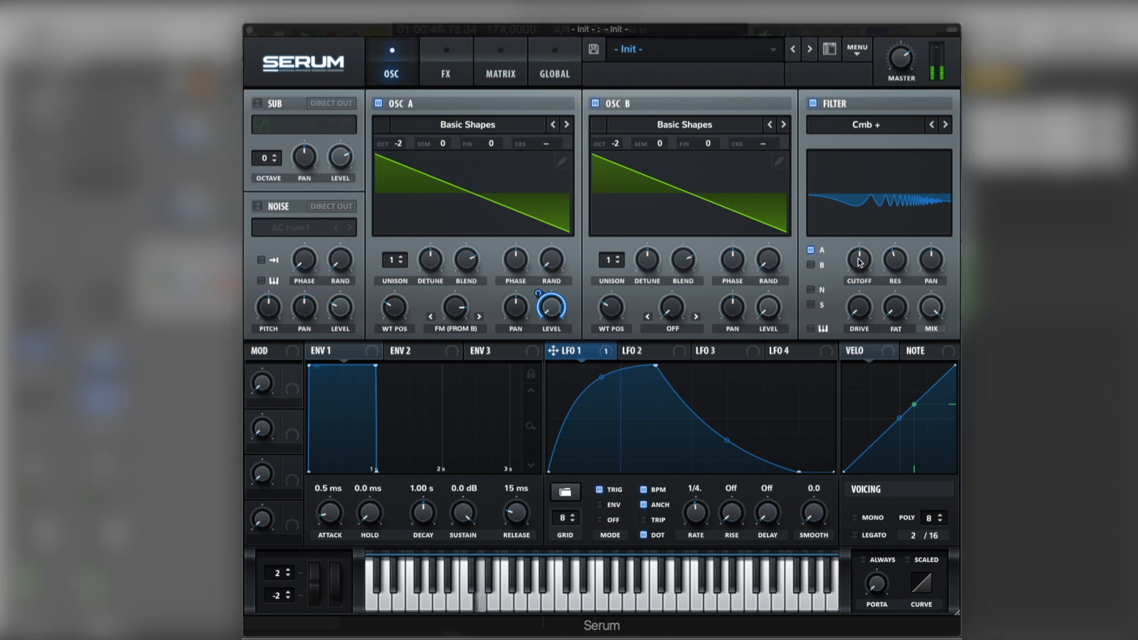
- Lower the comb filter's cutoff to about 250 Hz while the bass plays
mouse_move(860, 264)
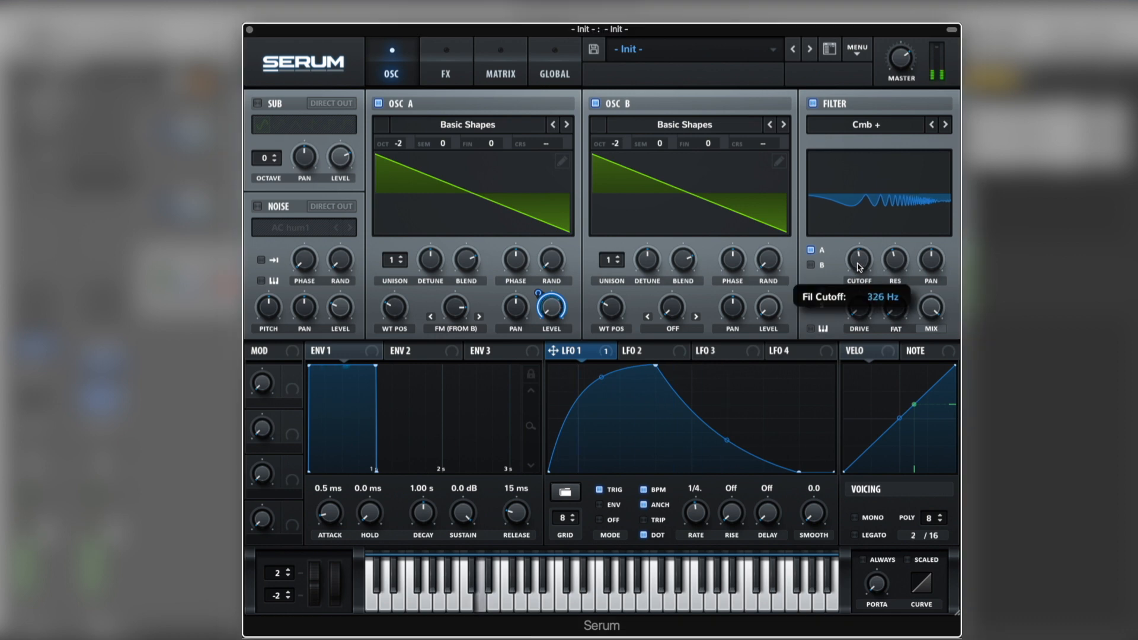
scroll(859, 261, "down", 2)
scroll(859, 264, "down", 2)
scroll(859, 270, "down", 1)
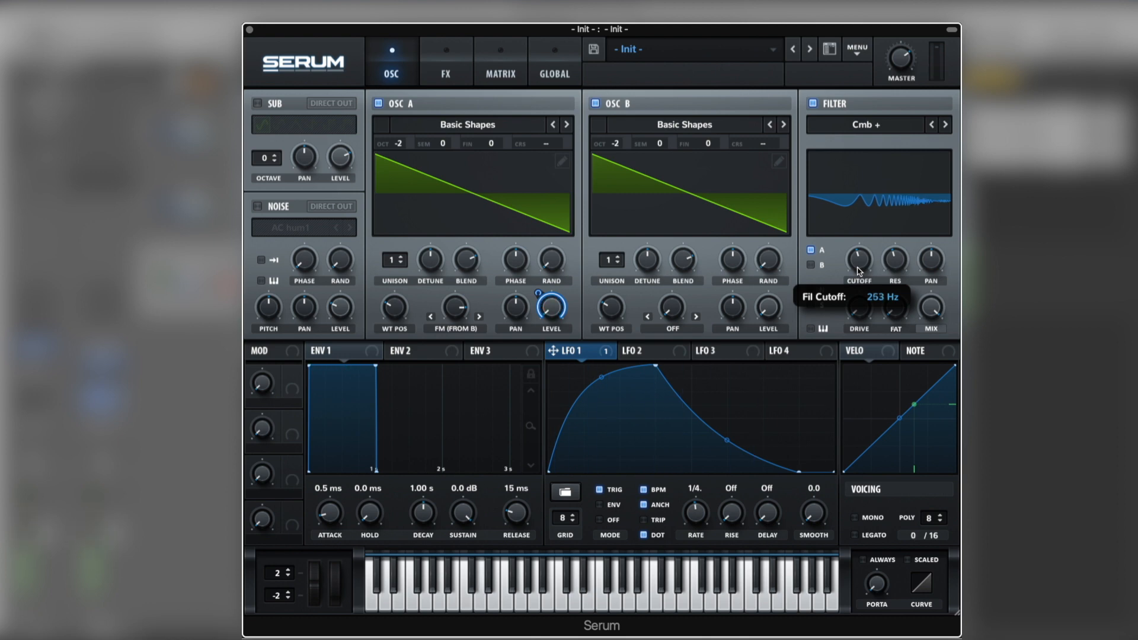
scroll(860, 270, "down", 1)
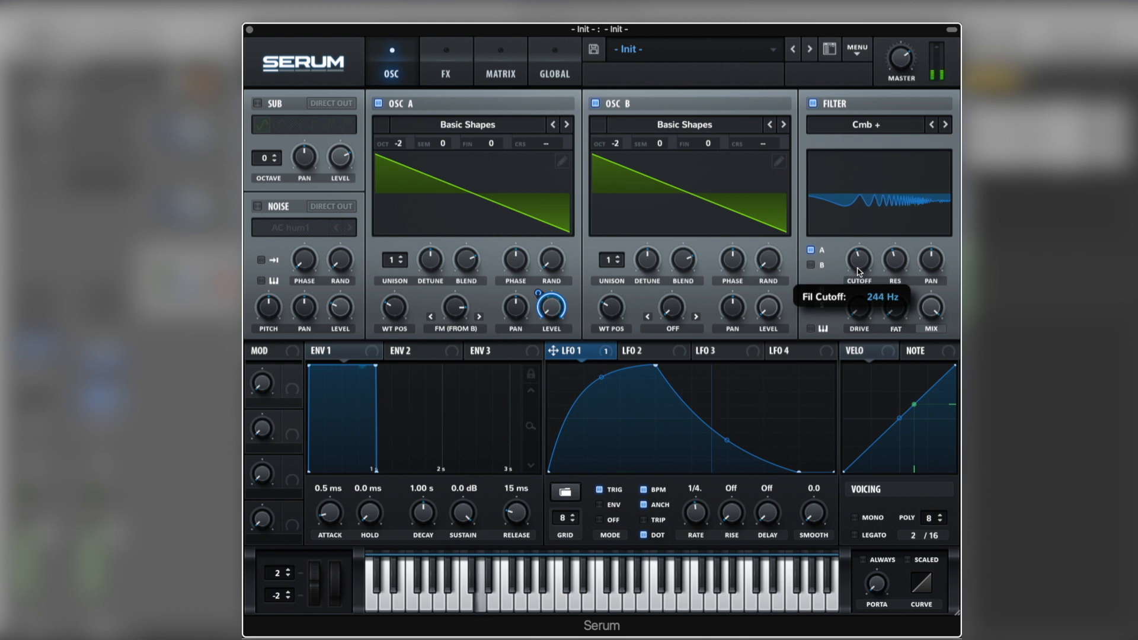
scroll(860, 270, "up", 1)
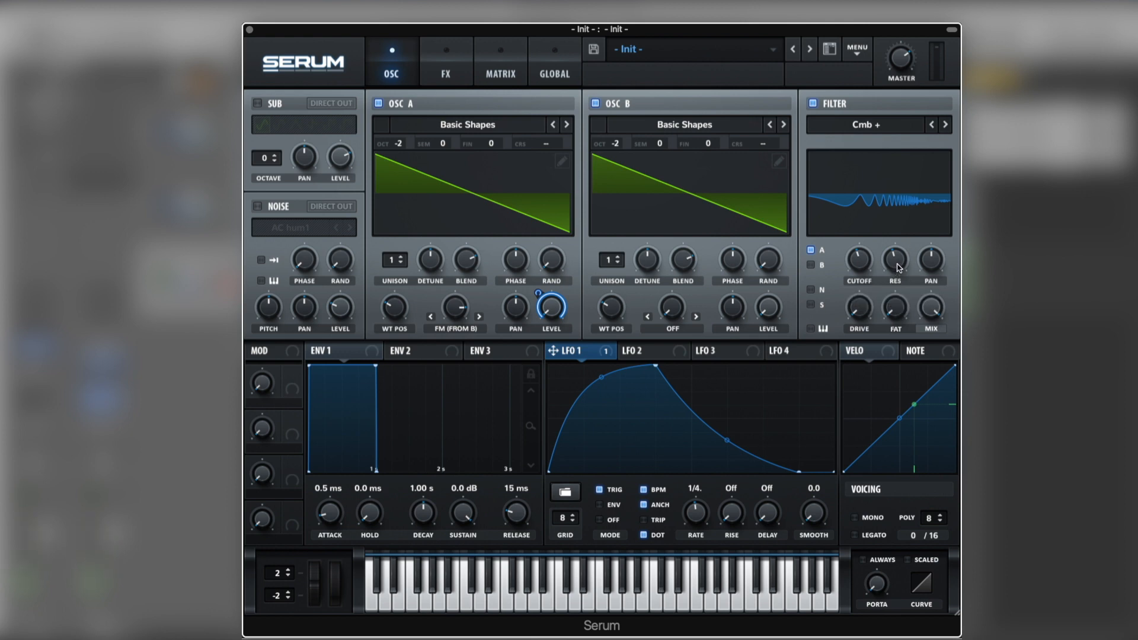
- Bypass the filter and re-enable it to compare the sound with and without it
mouse_move(898, 268)
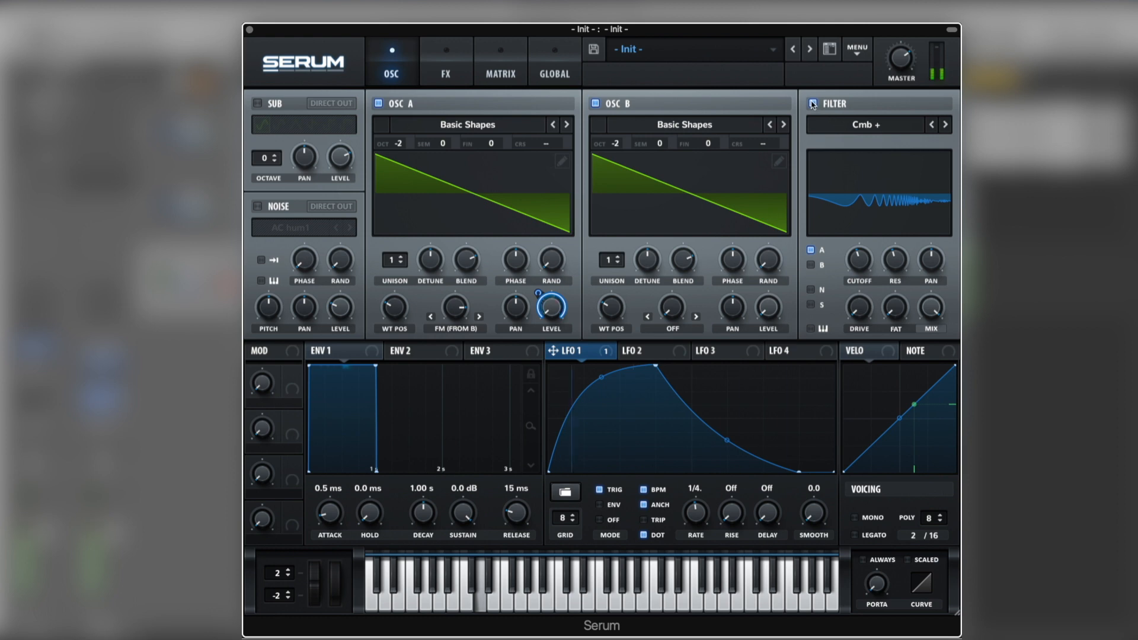
left_click(813, 104)
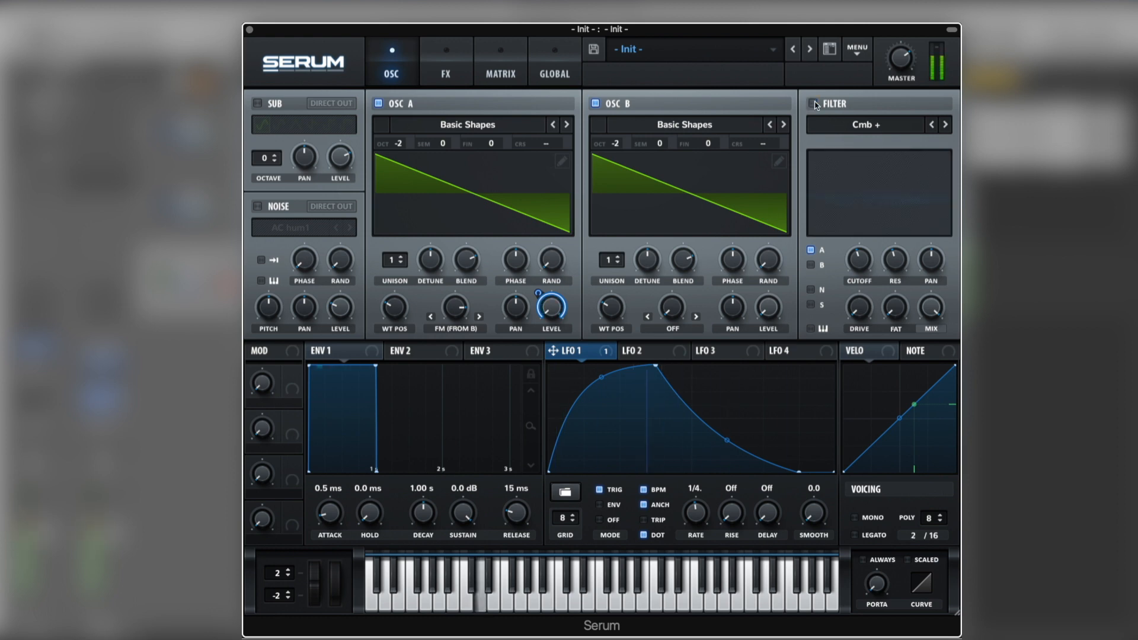
left_click(813, 104)
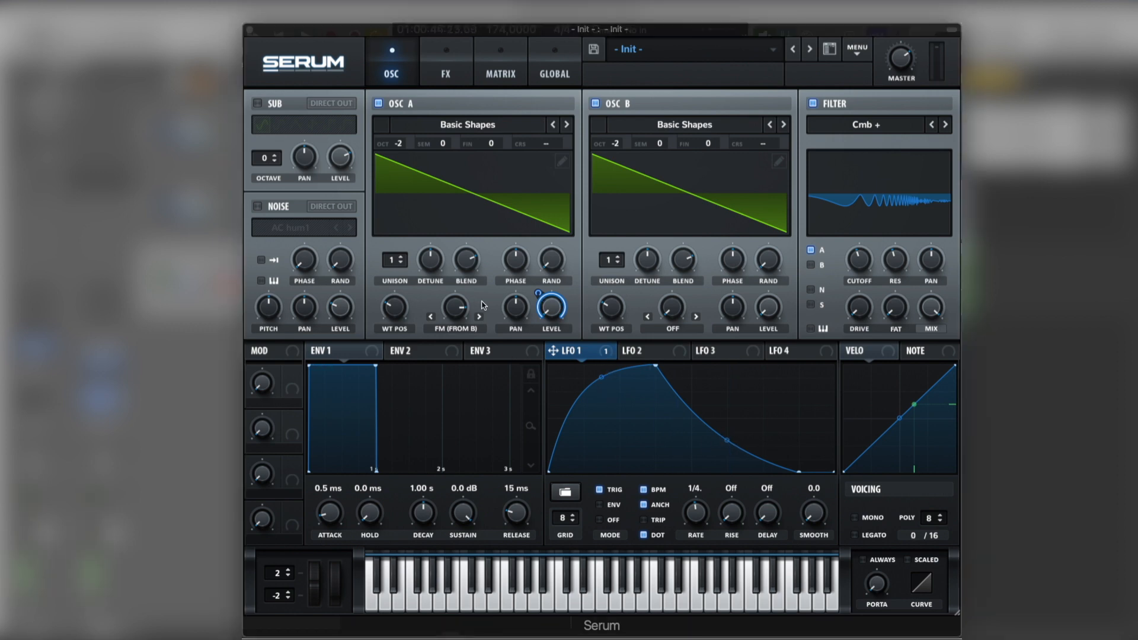
- Assign LFO 1 to oscillator A's FM amount with a small modulation depth and set the warp to about 83%
left_click_drag(553, 350, 442, 298)
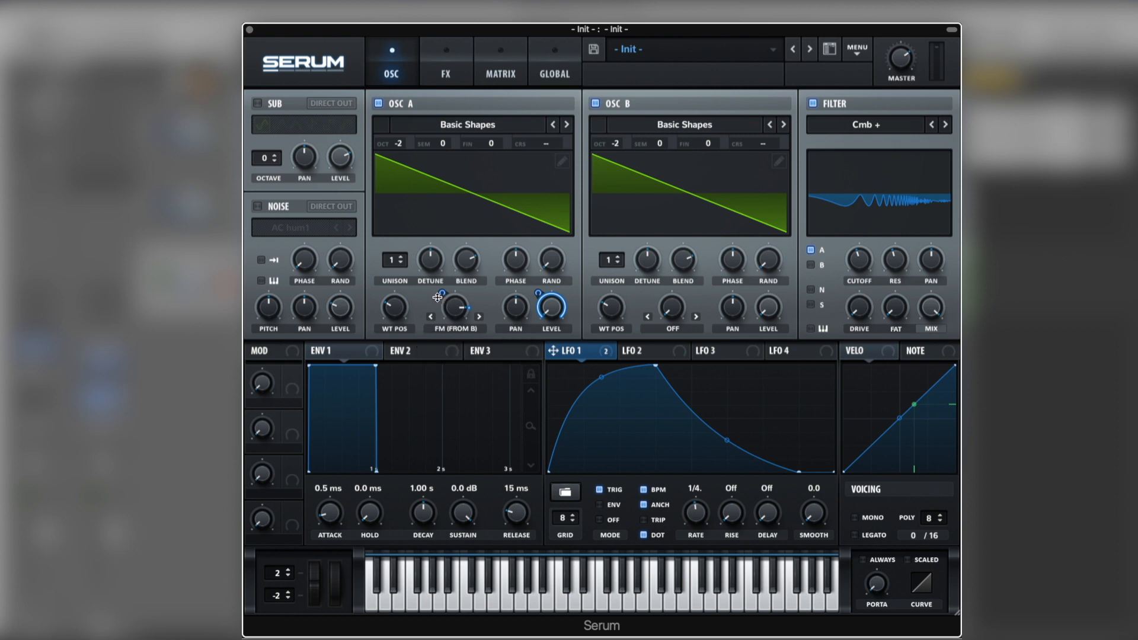
left_click_drag(441, 294, 440, 294)
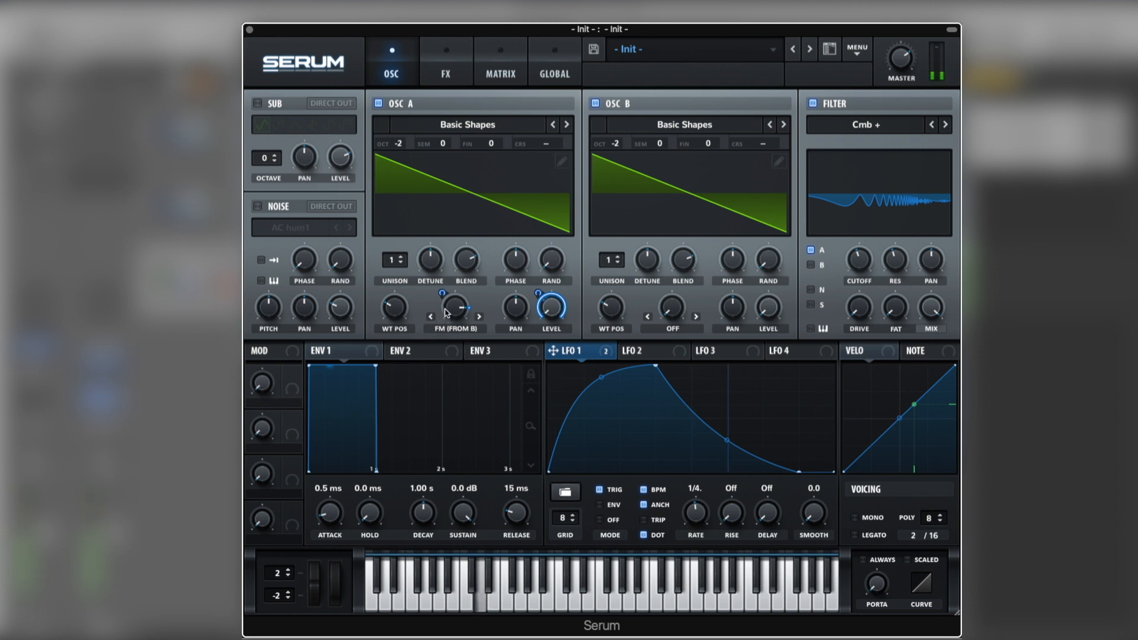
mouse_move(447, 313)
left_click_drag(446, 313, 447, 314)
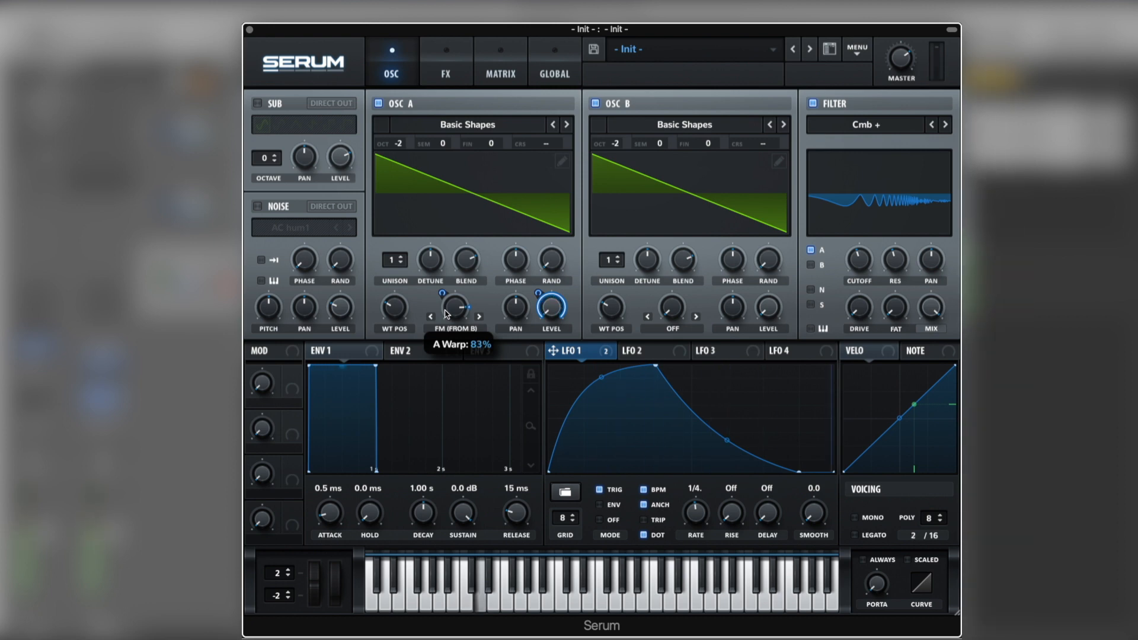
- Fine-tune oscillator A's FM (from B) warp amount around 83%
left_click_drag(447, 313, 446, 314)
left_click_drag(447, 315, 448, 316)
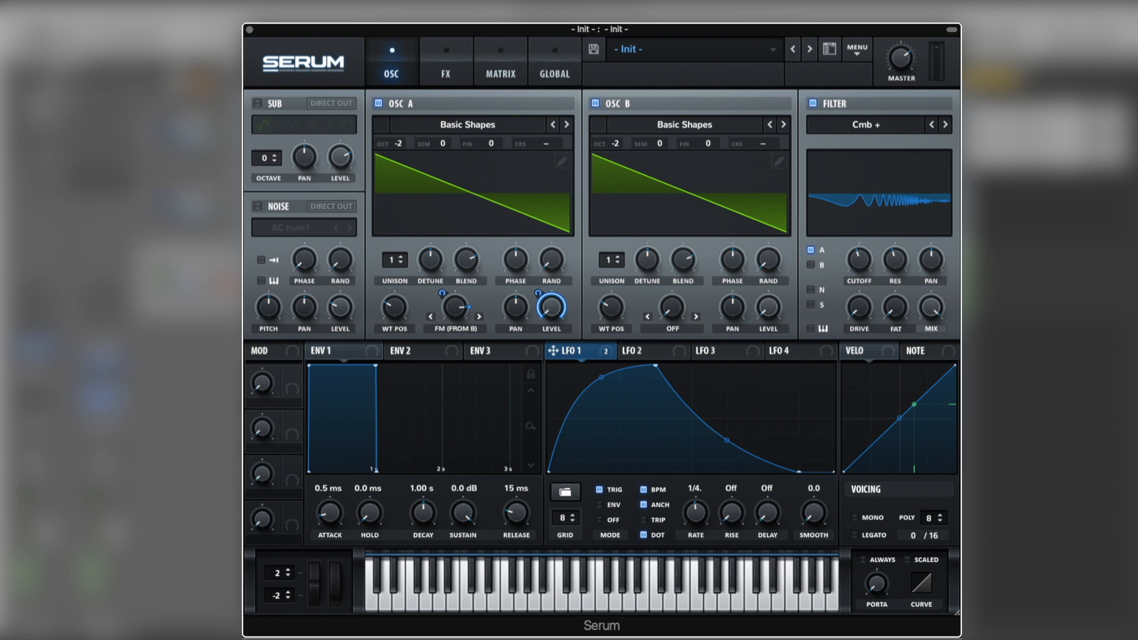
- Enable the noise oscillator with the BrightWhite analog noise and lower its level
left_click(258, 207)
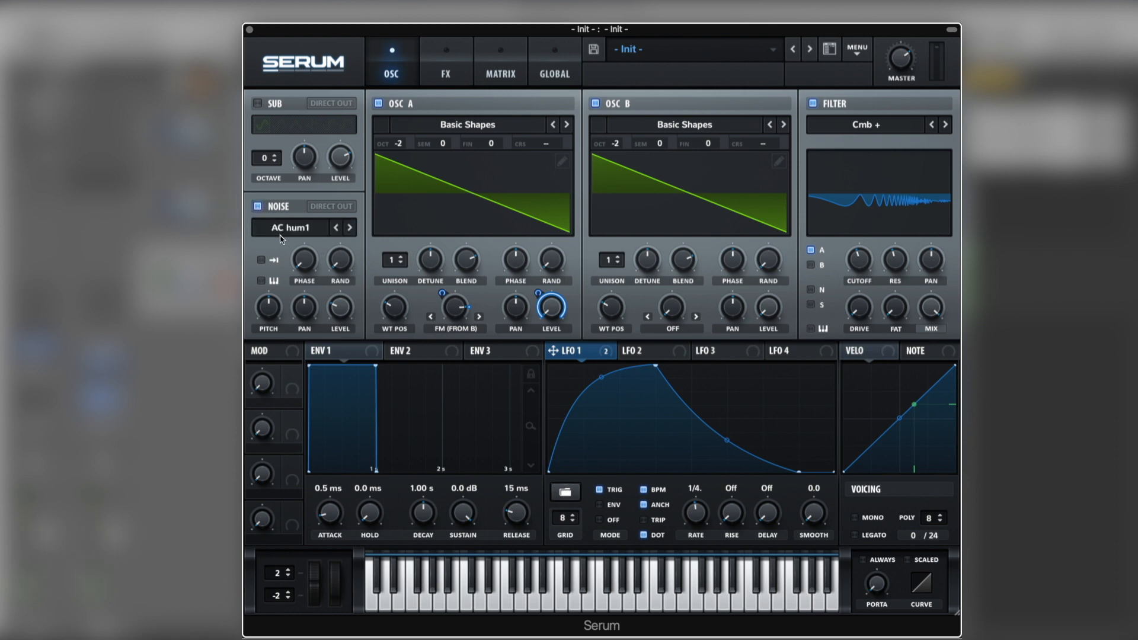
left_click(281, 235)
mouse_move(308, 243)
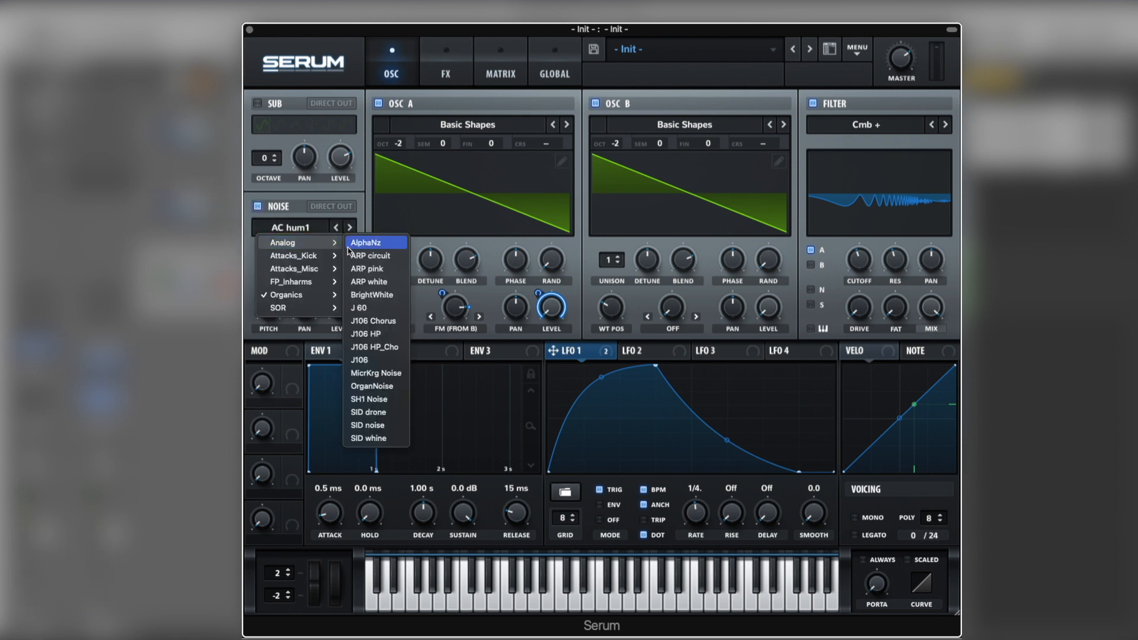
left_click(379, 297)
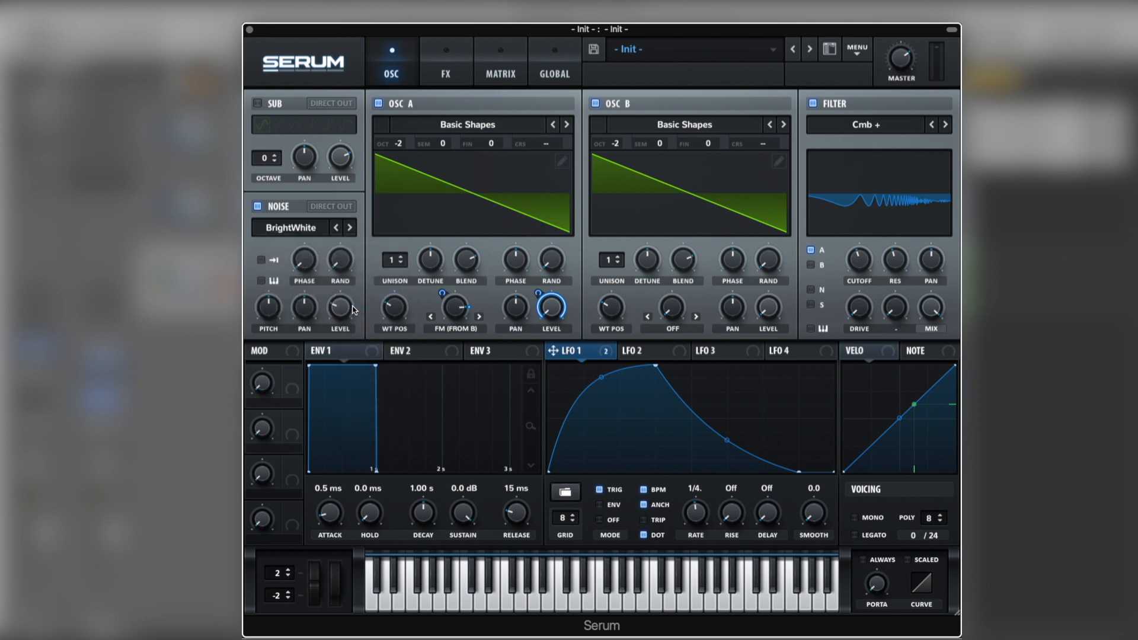
left_click_drag(344, 307, 354, 329)
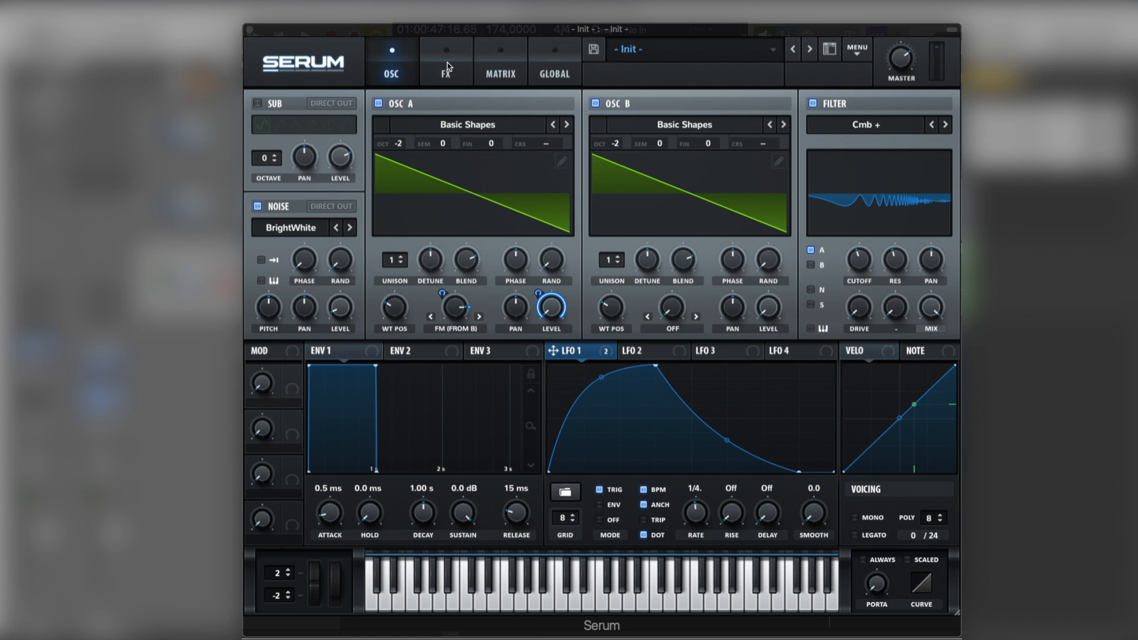
- Add the distortion effect and set its type to Diode 1
left_click(446, 68)
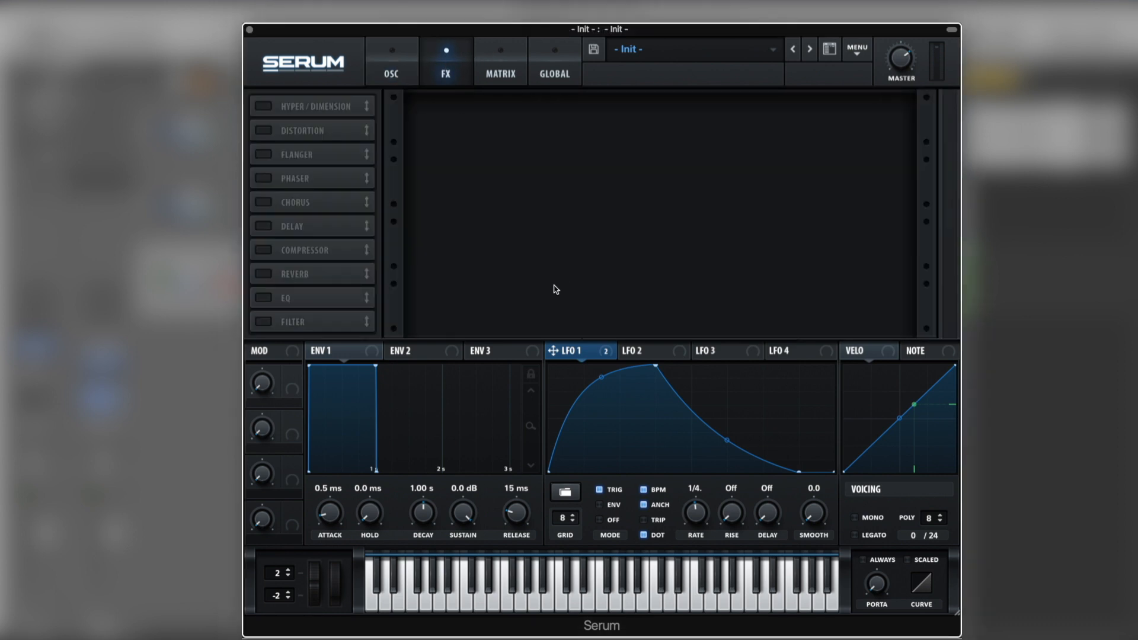
left_click(263, 131)
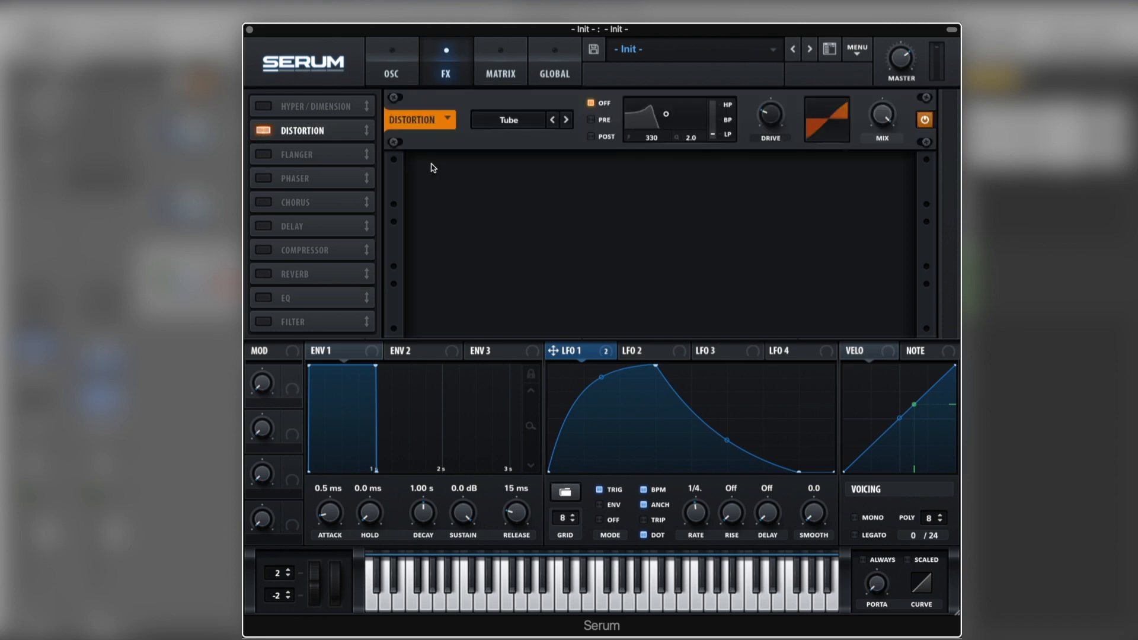
left_click(539, 114)
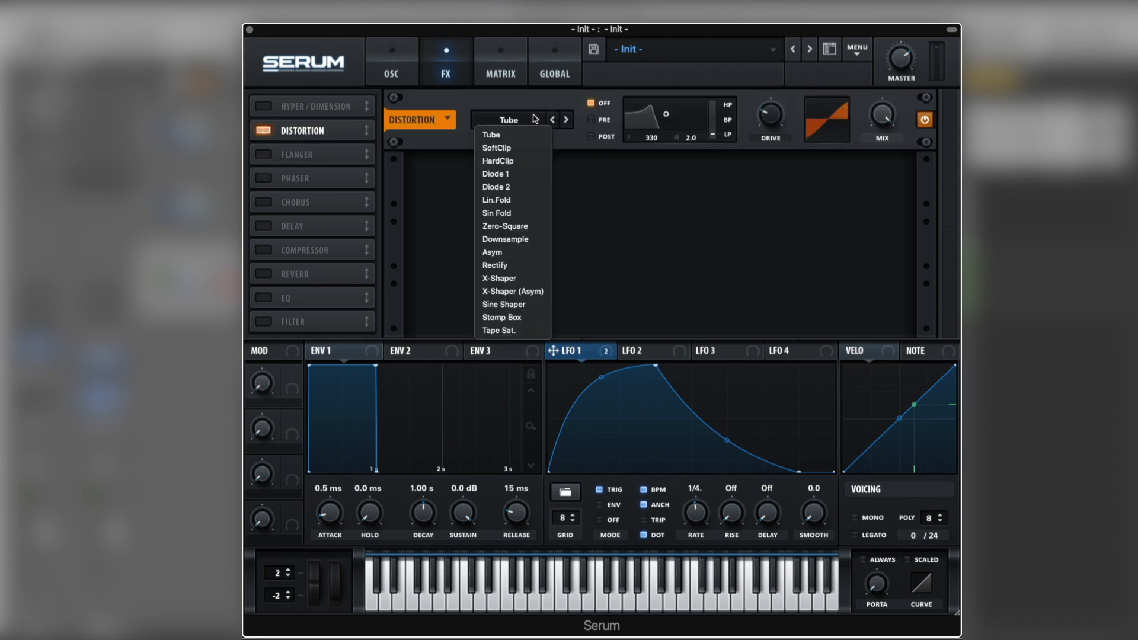
left_click(519, 175)
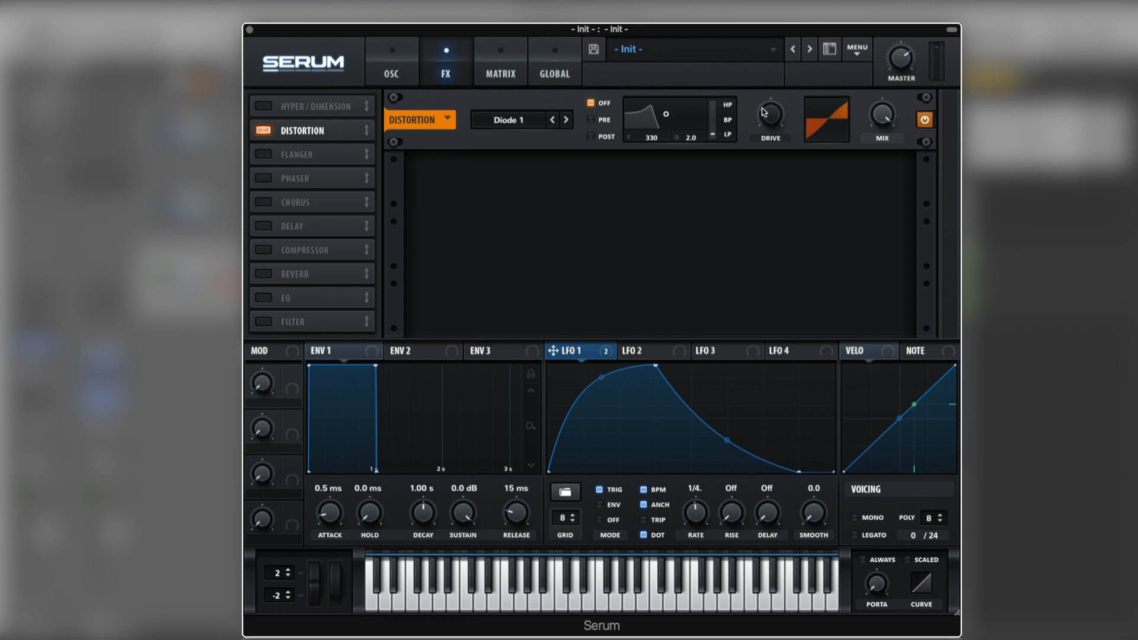
- Assign LFO 1 to the distortion's drive and bring the base drive down to a moderate amount while the bass plays
left_click_drag(768, 108, 774, 92)
left_click_drag(611, 346, 771, 116)
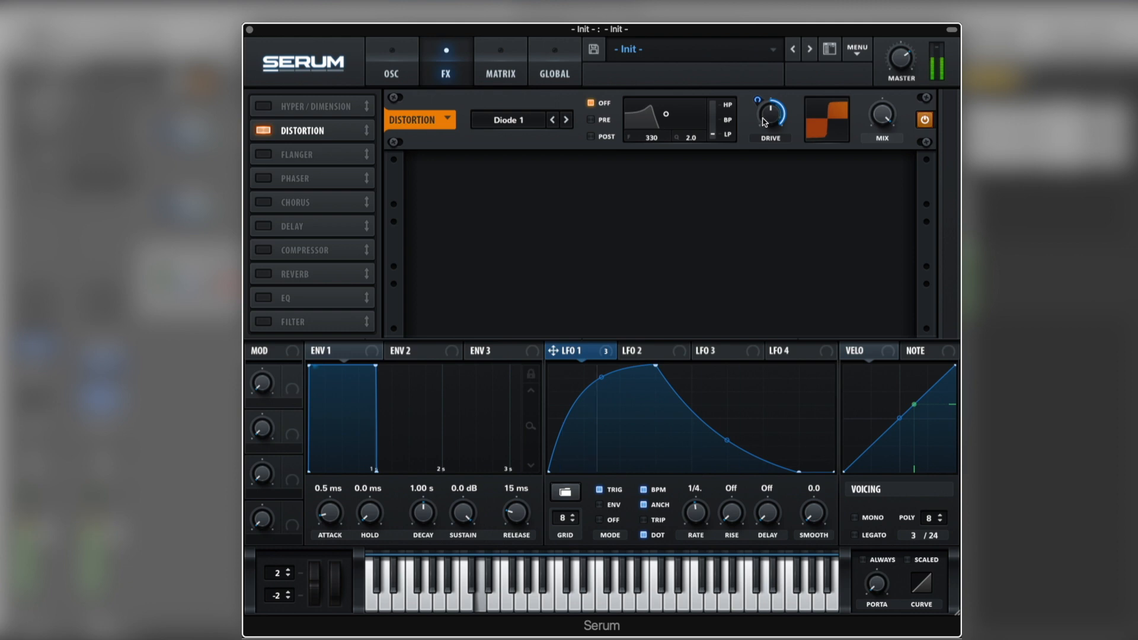
left_click_drag(765, 123, 764, 146)
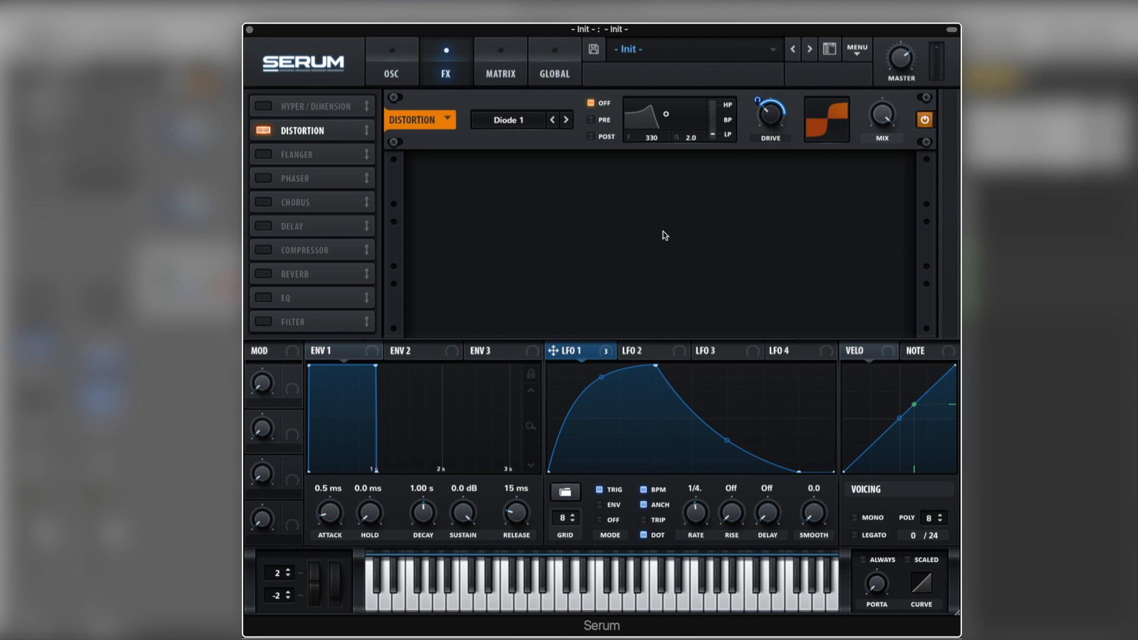
- Enable the EQ directly after the distortion in the effects chain and make its low band a peak with about 10.6 dB gain
left_click(263, 297)
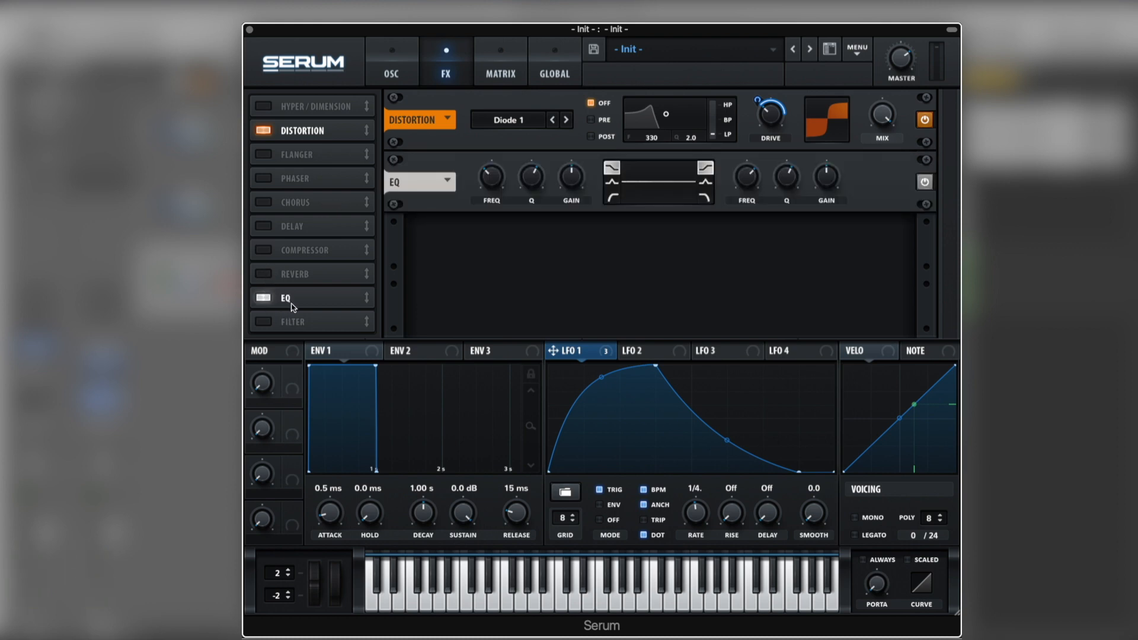
left_click_drag(290, 307, 311, 179)
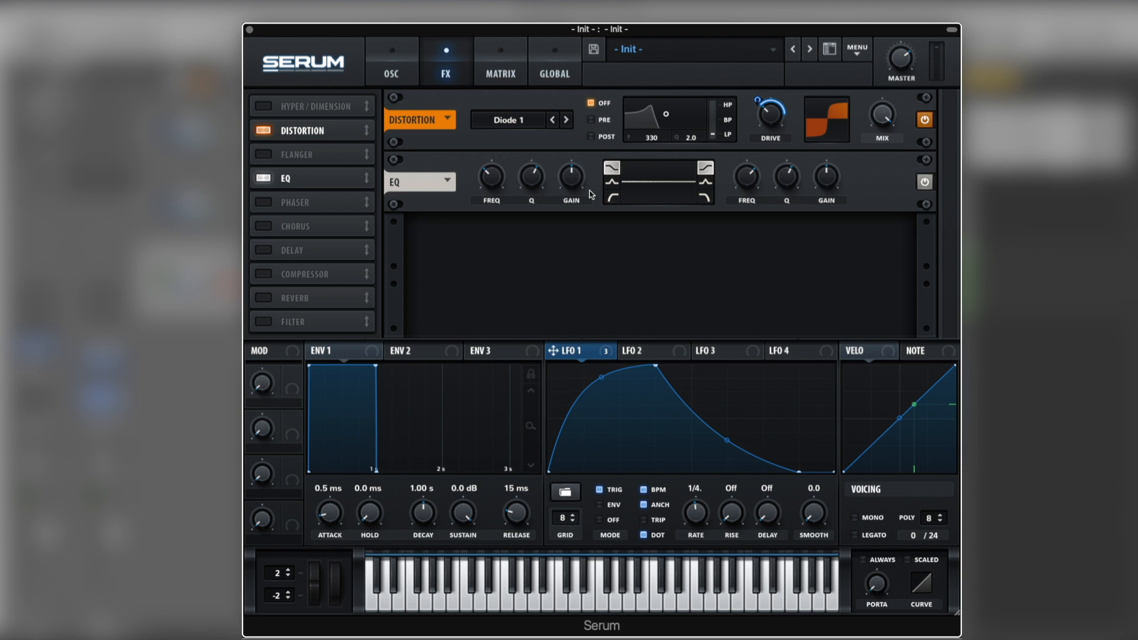
left_click(611, 181)
left_click_drag(571, 191, 575, 164)
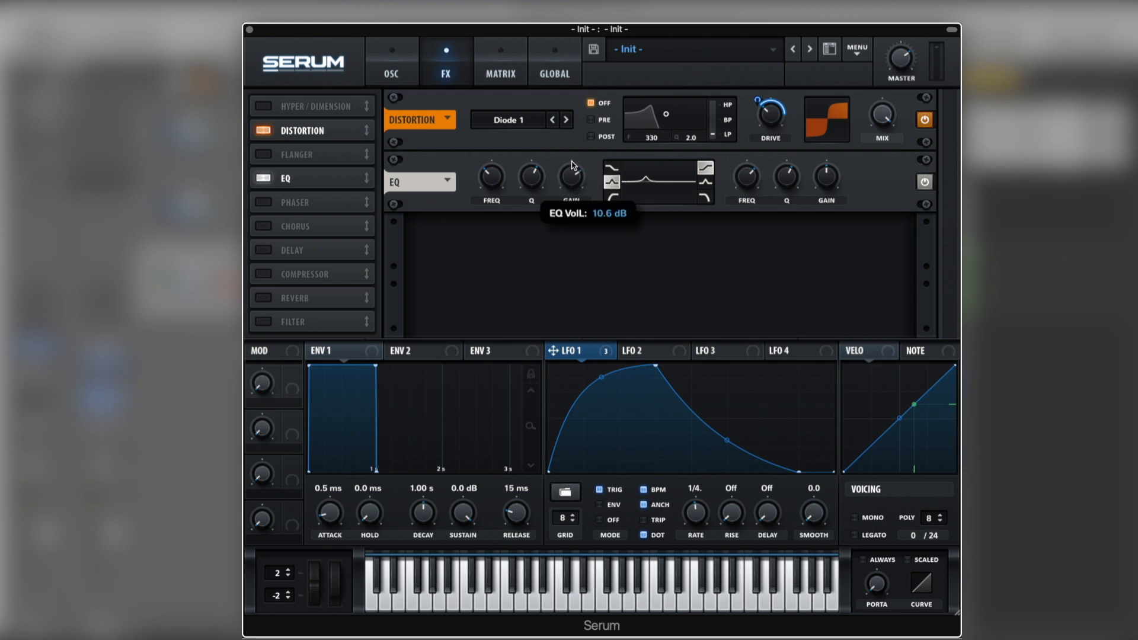
- Raise the frequency of the EQ's low peak band while listening to the bass
left_click_drag(499, 179, 499, 168)
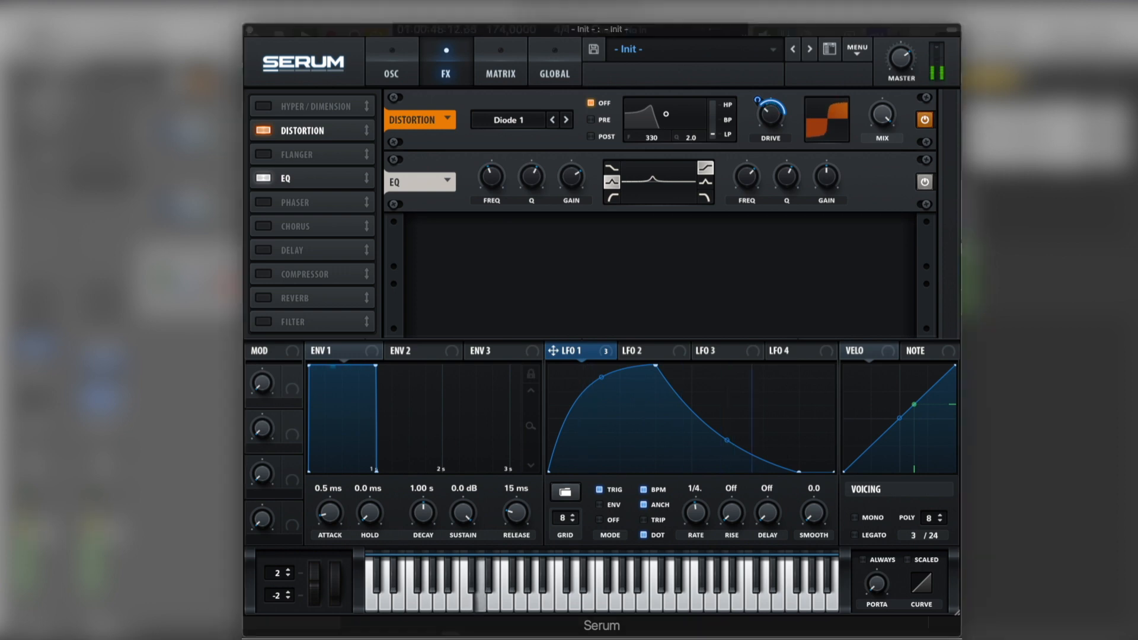
left_click_drag(487, 186, 490, 181)
key("space")
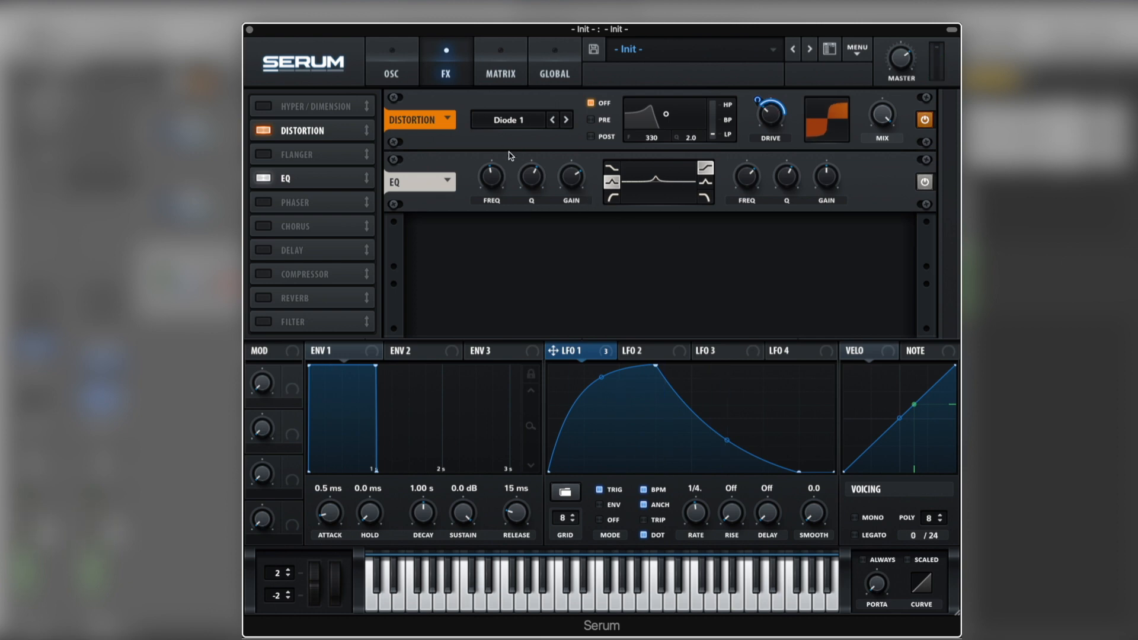
mouse_move(572, 182)
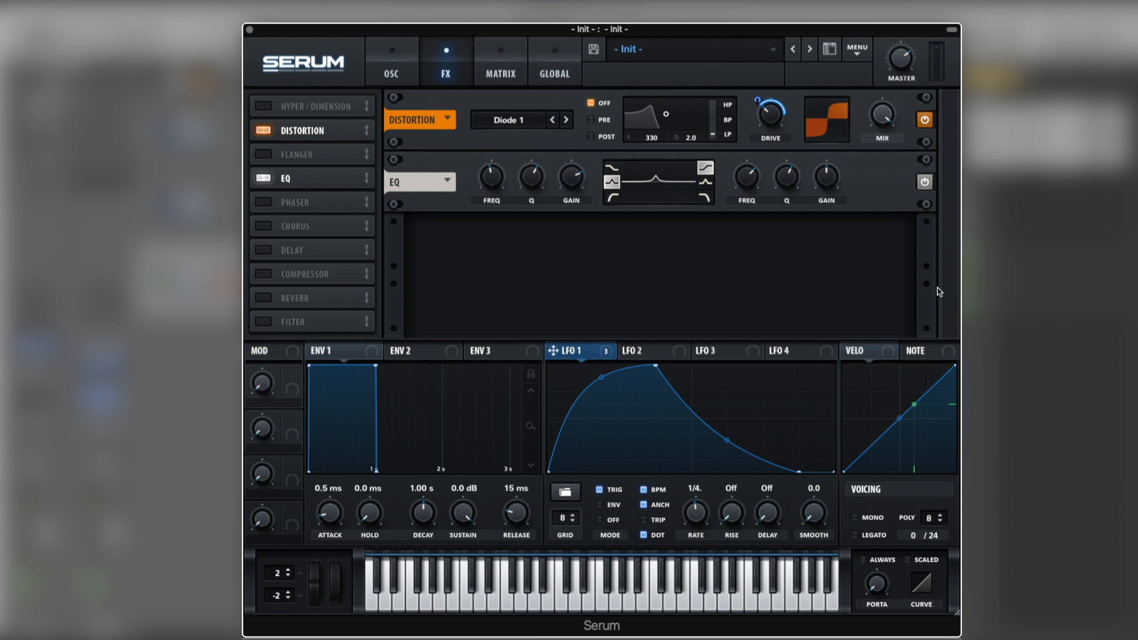
- Assign LFO 1 to the EQ's high band gain, switch that band to Peak and lower its Q
left_click_drag(598, 355, 828, 178)
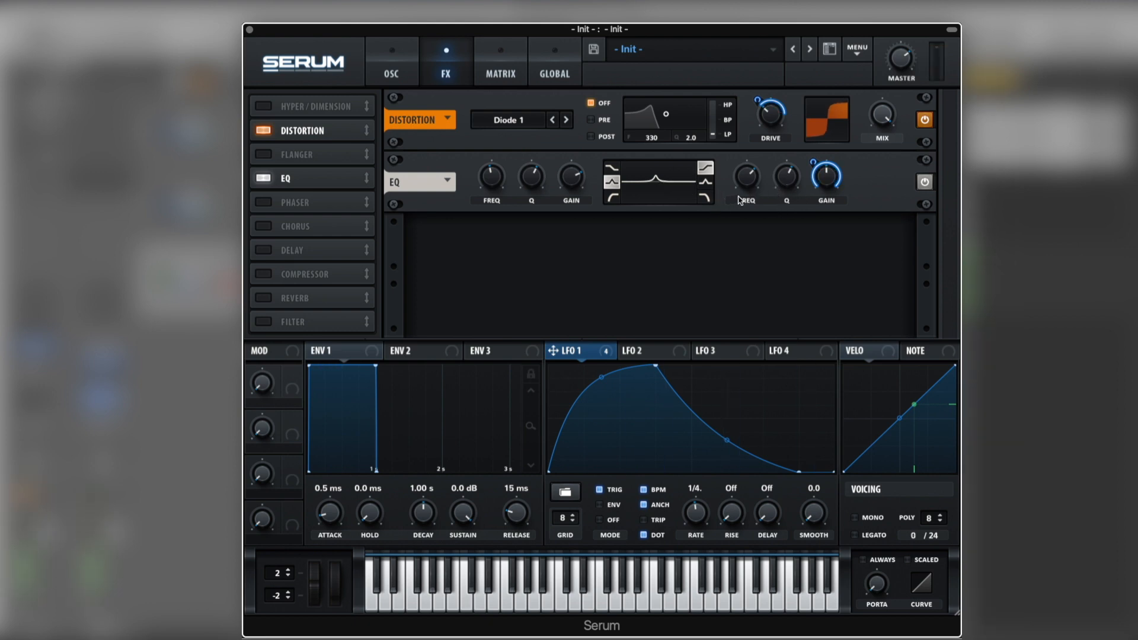
left_click(706, 185)
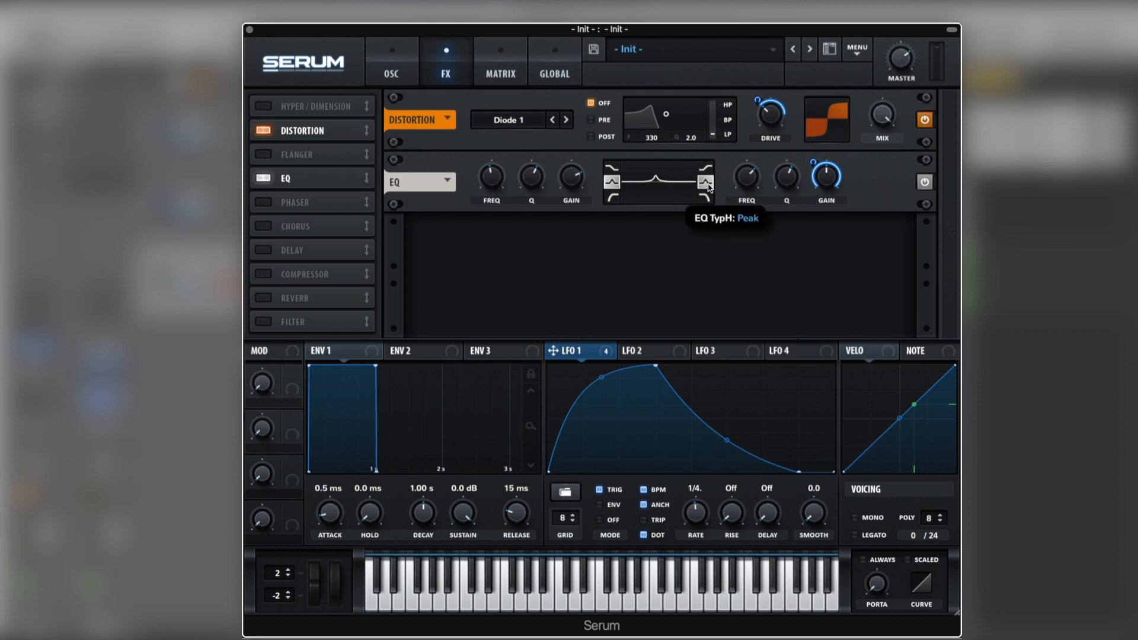
left_click_drag(793, 183, 788, 201)
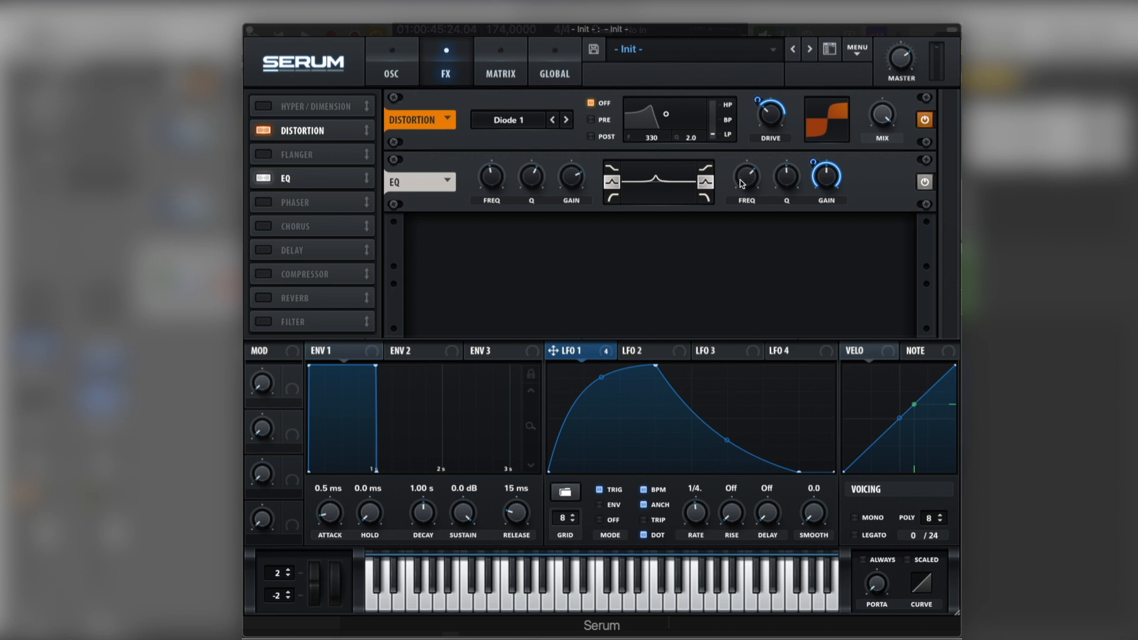
- Tune the EQ's high peak band to a frequency of about 3500 Hz while the bass plays
left_click_drag(741, 180, 745, 174)
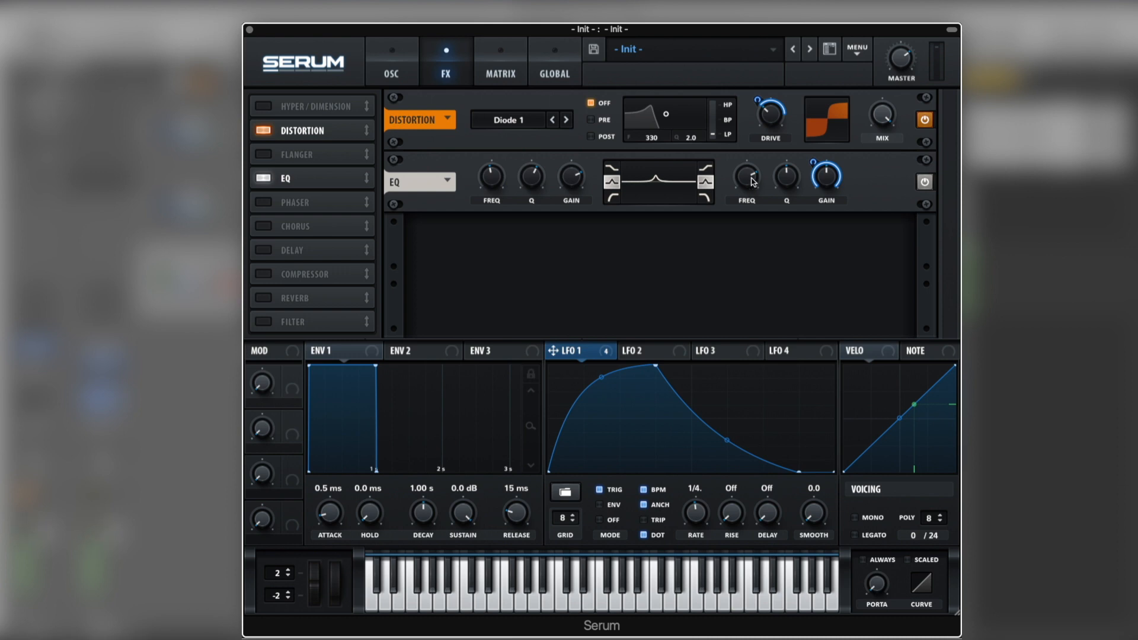
mouse_move(752, 197)
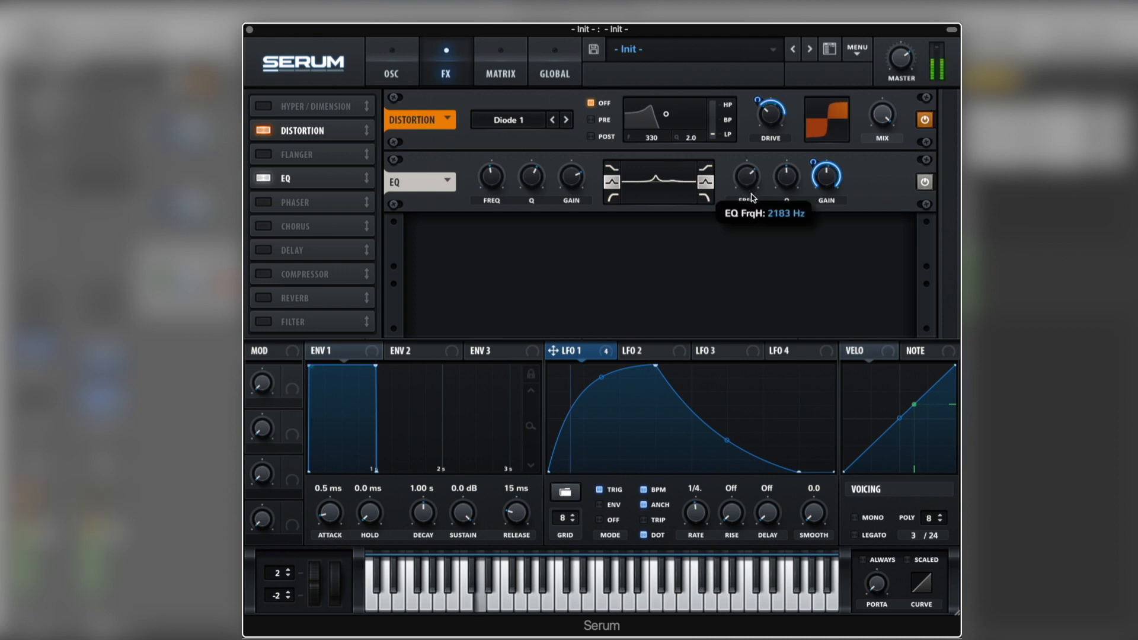
left_click_drag(751, 197, 757, 191)
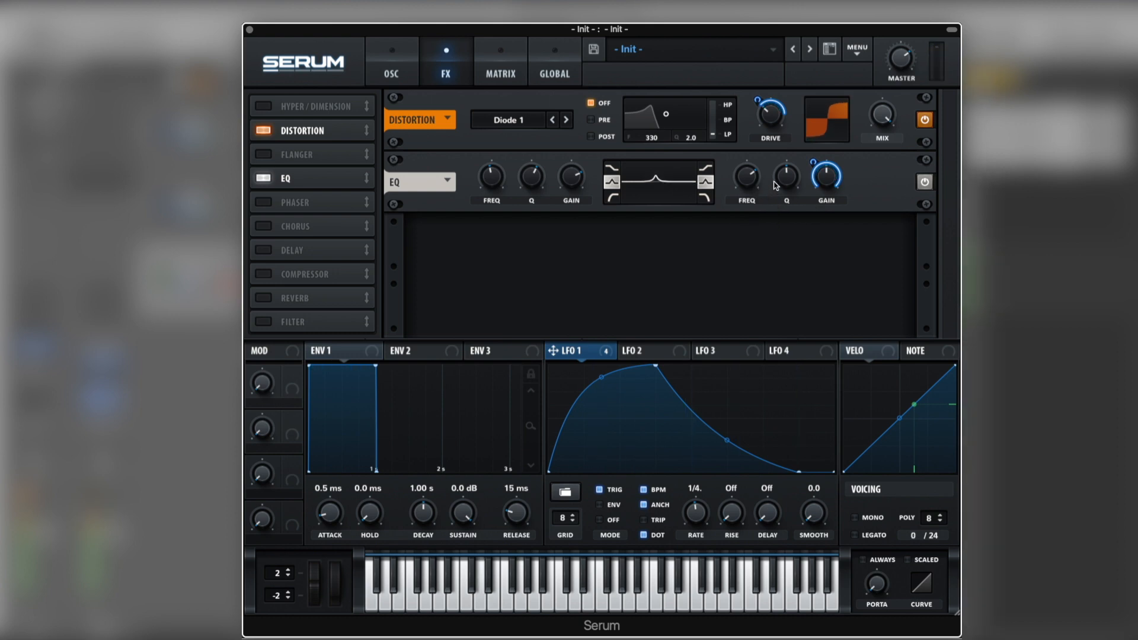
mouse_move(790, 181)
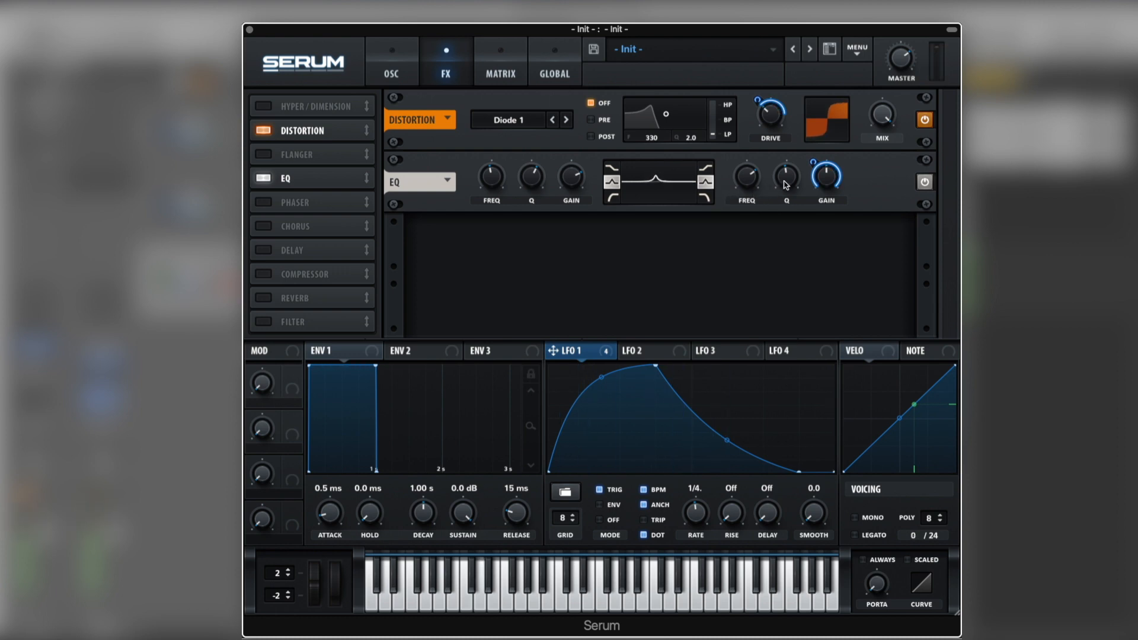
mouse_move(747, 178)
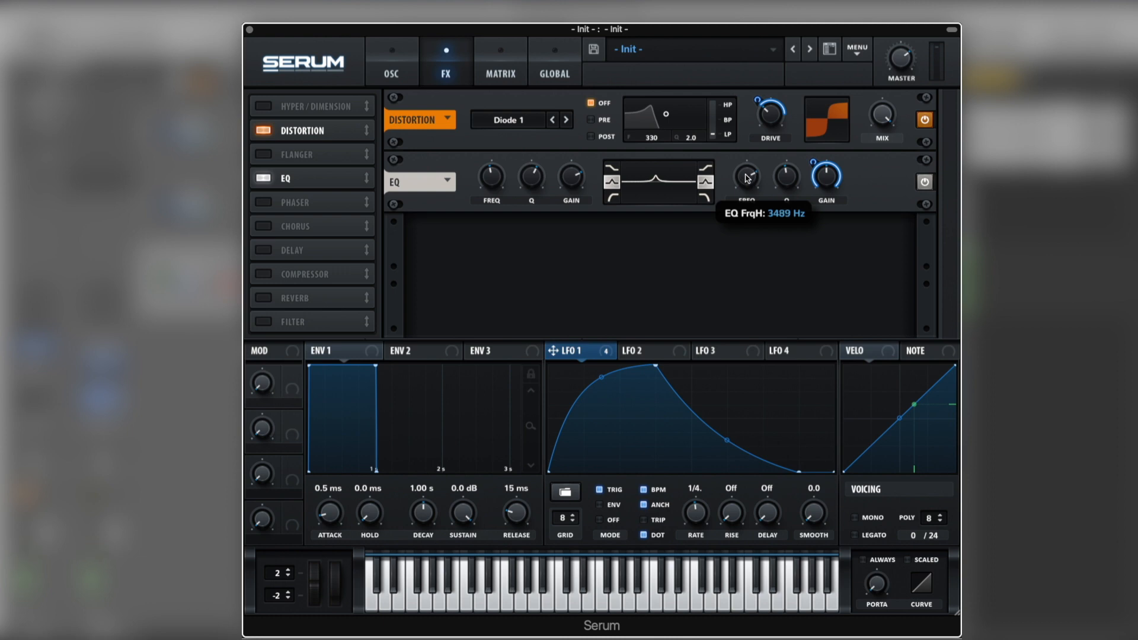
left_click_drag(746, 175, 746, 178)
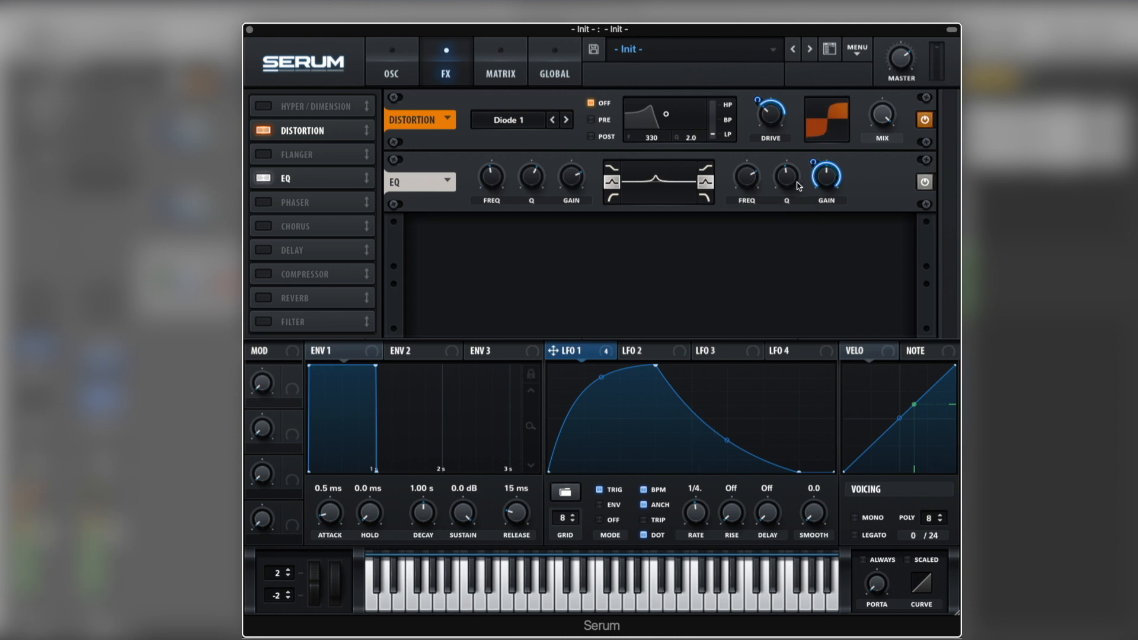
- Bypass the LFO 1 modulator on the EQ's high band gain and play the bass to compare
right_click(823, 179)
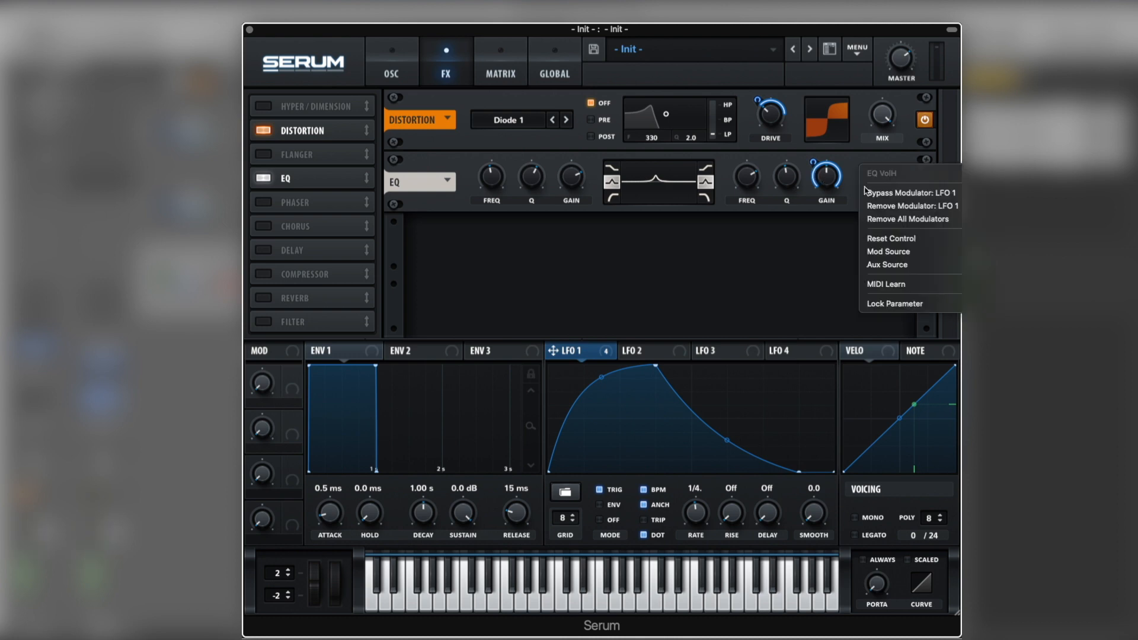
left_click(918, 197)
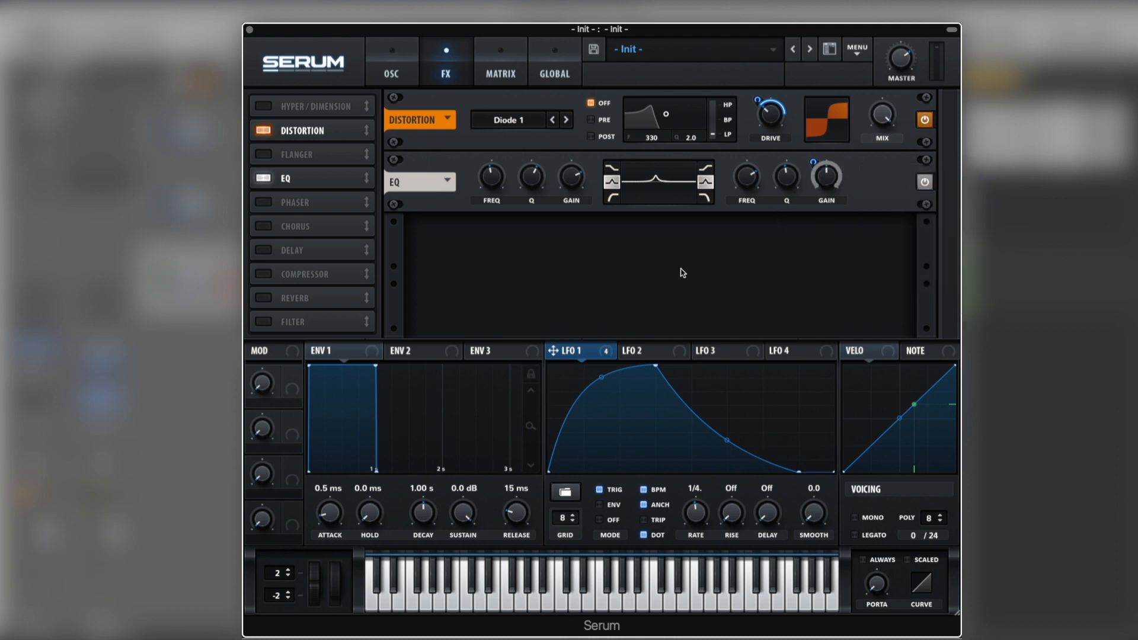
key("space")
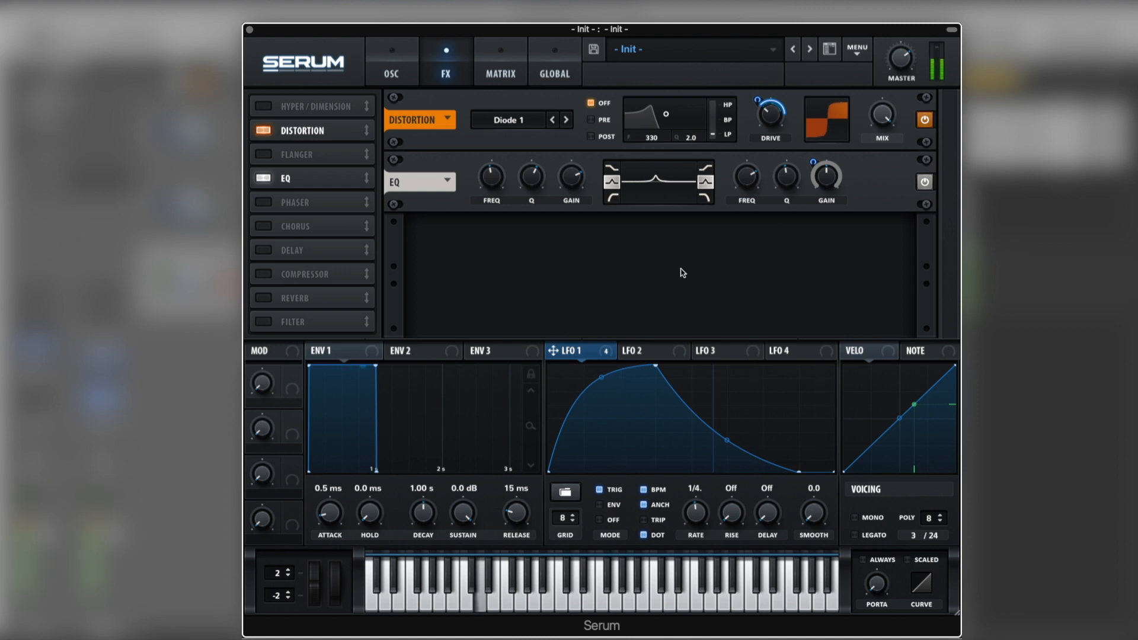
key("space")
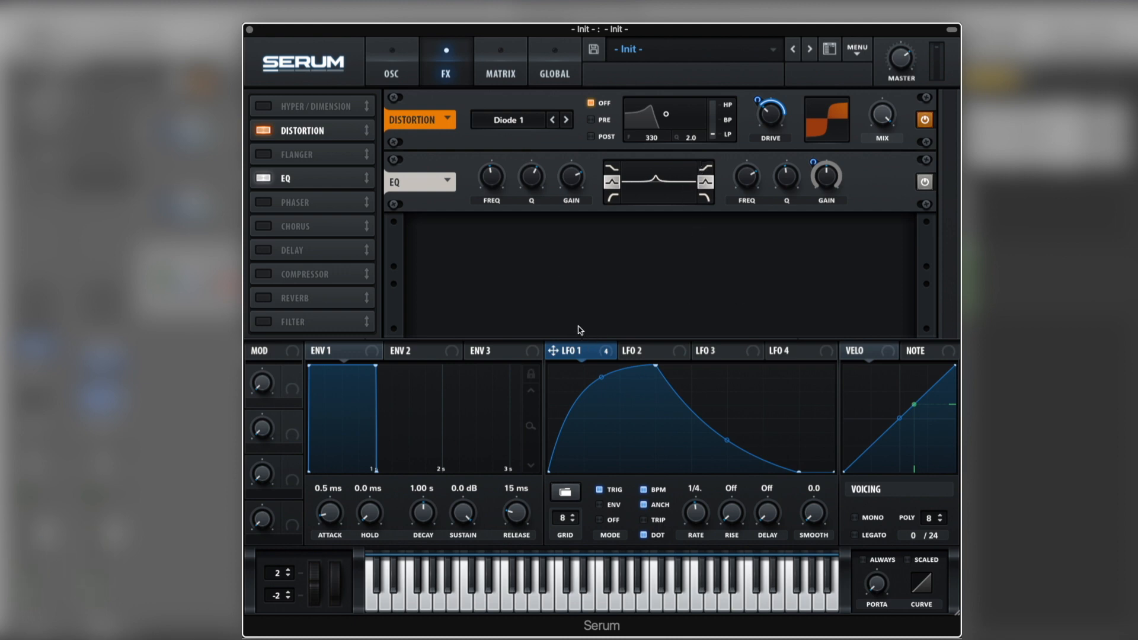
- Enable the chorus with its rate at minimum and its filter in HPF mode with a lowered cutoff
left_click(264, 227)
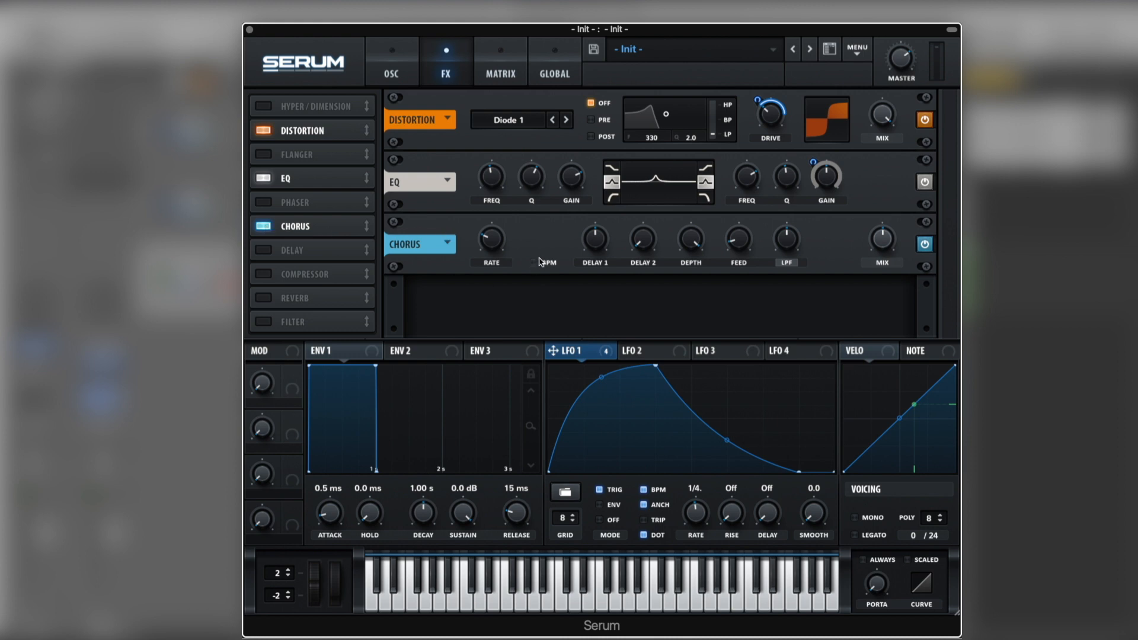
left_click_drag(494, 249, 491, 351)
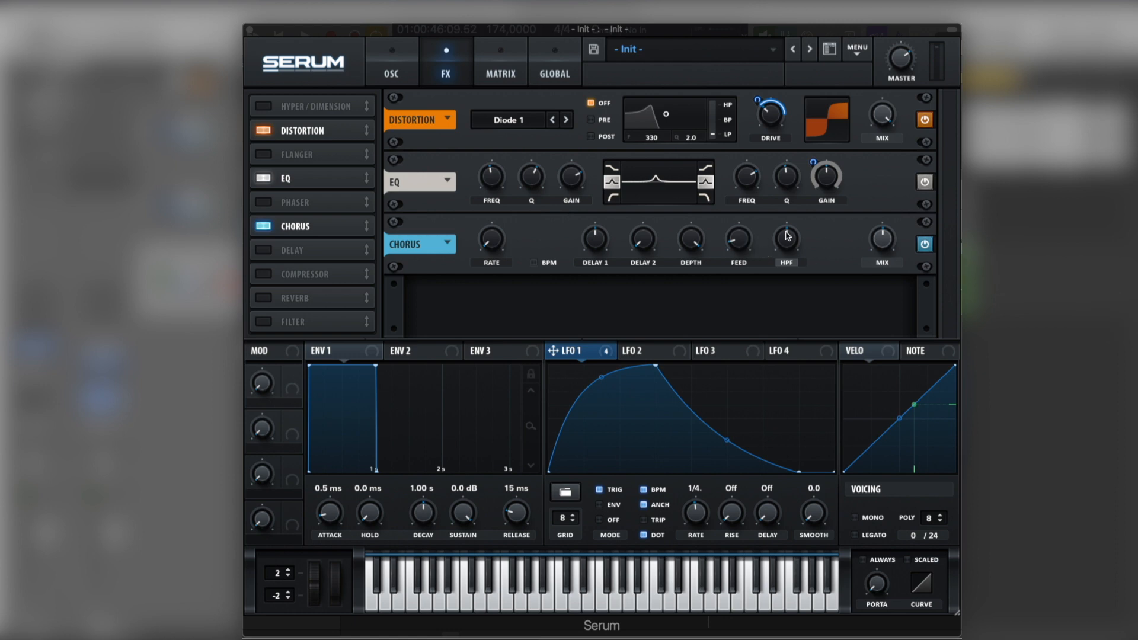
left_click_drag(785, 233, 784, 247)
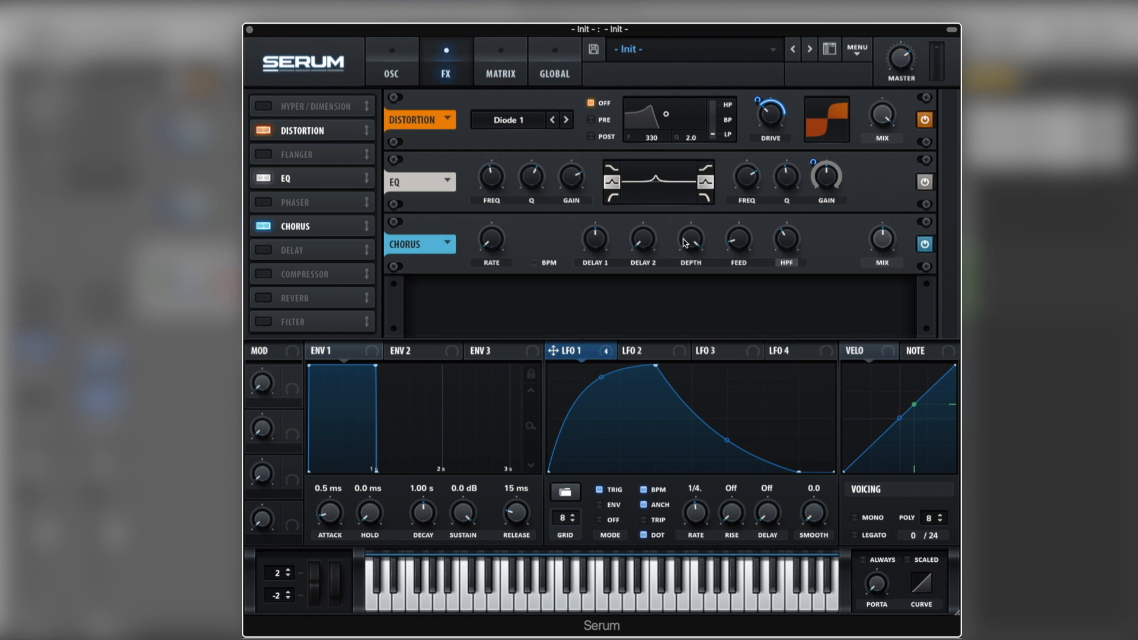
- Reduce the chorus's depth and mix
left_click_drag(684, 243, 683, 287)
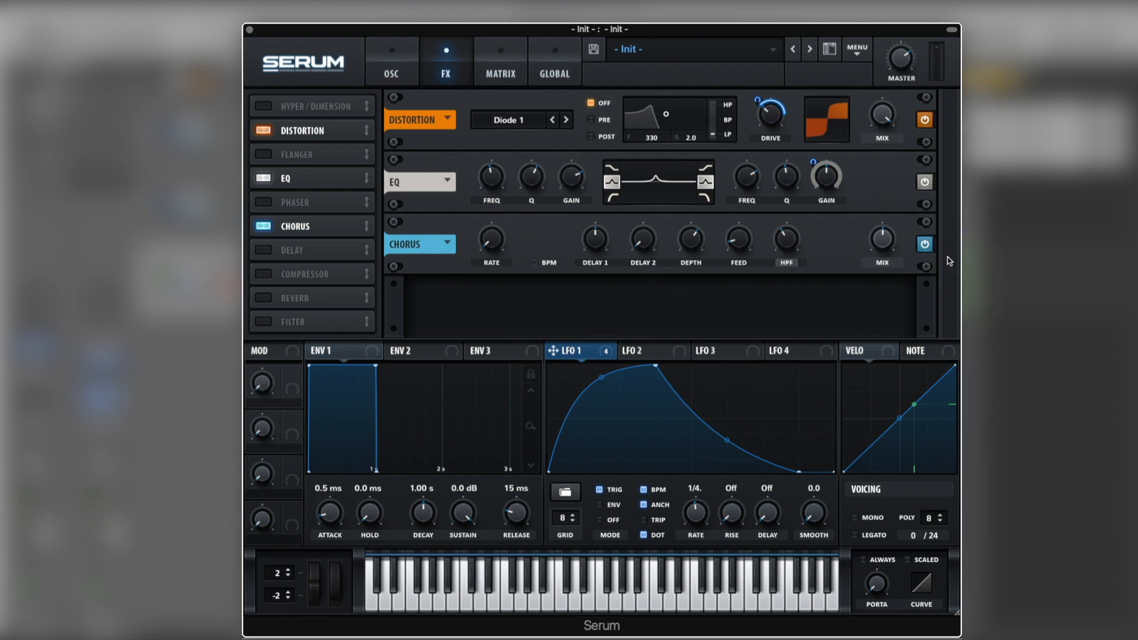
left_click_drag(883, 245, 881, 283)
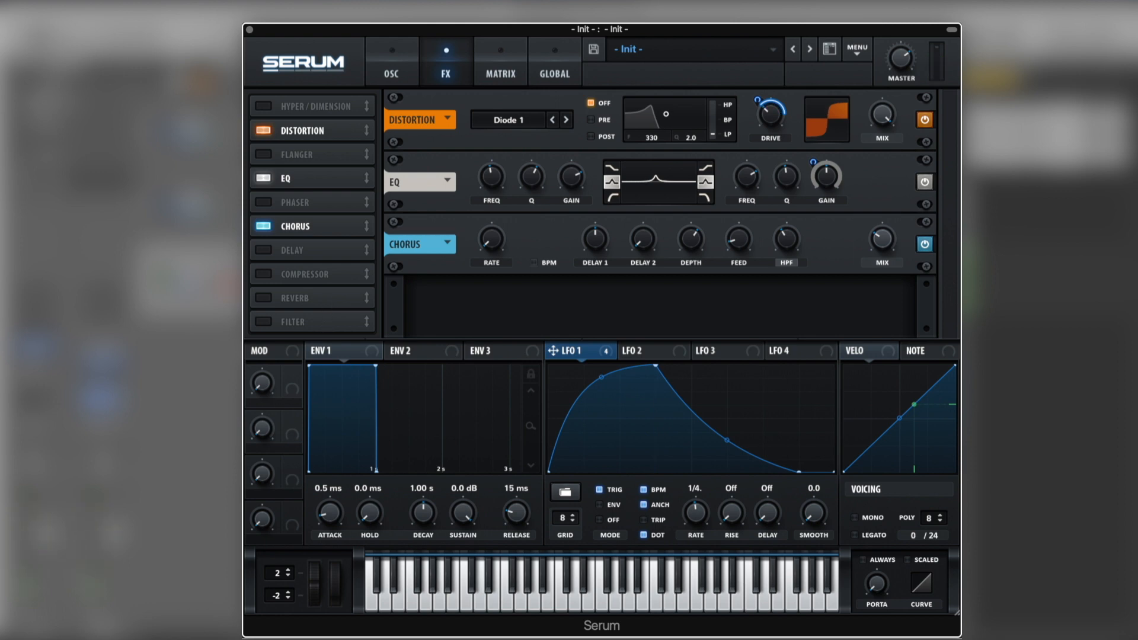
- Enable the compressor in multiband mode and lower its threshold while listening to the bass
left_click(262, 272)
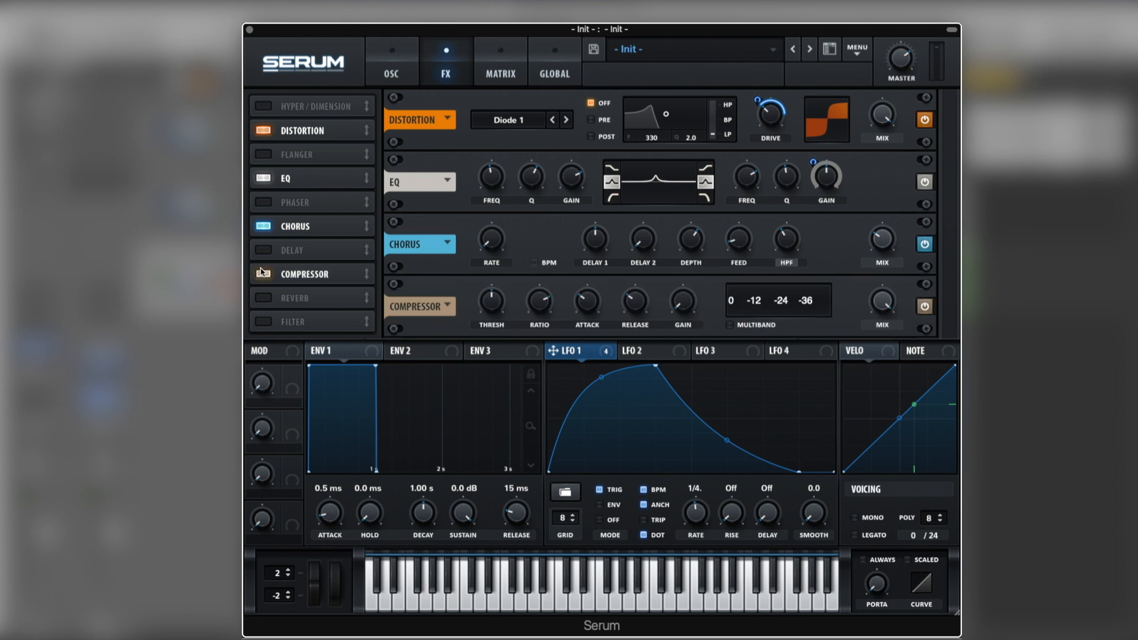
left_click(730, 326)
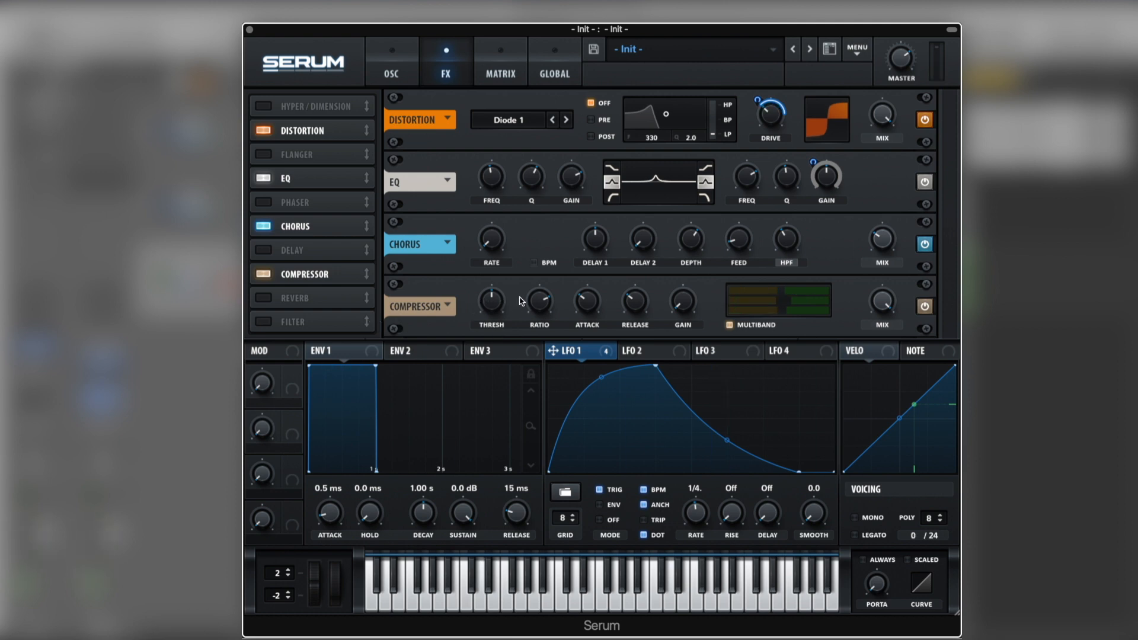
left_click_drag(499, 299, 502, 321)
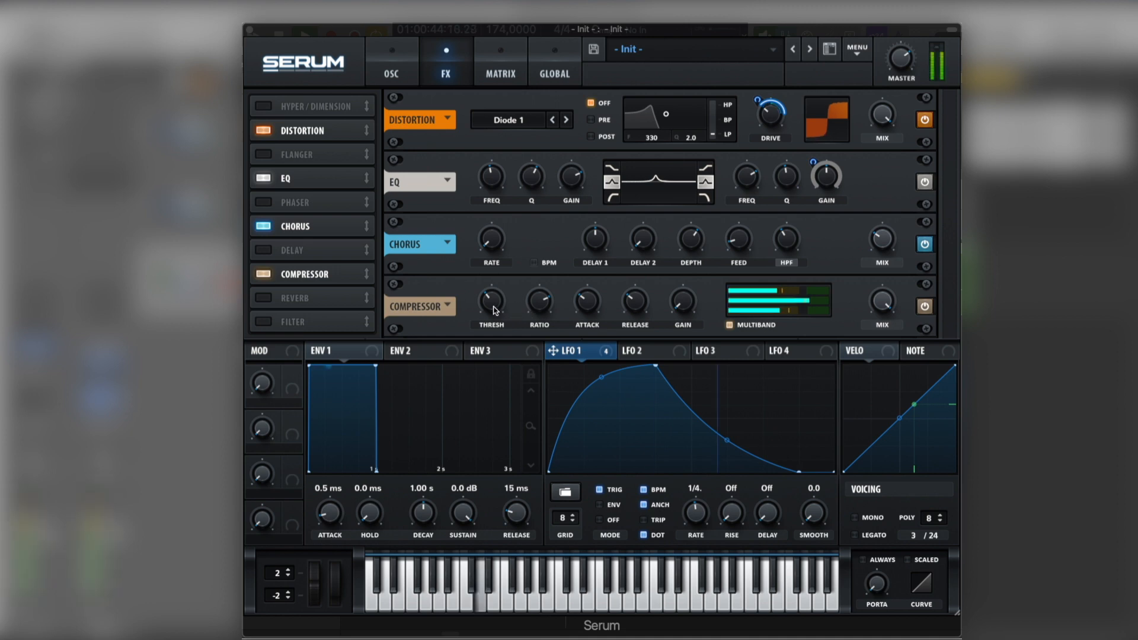
left_click_drag(494, 306, 494, 316)
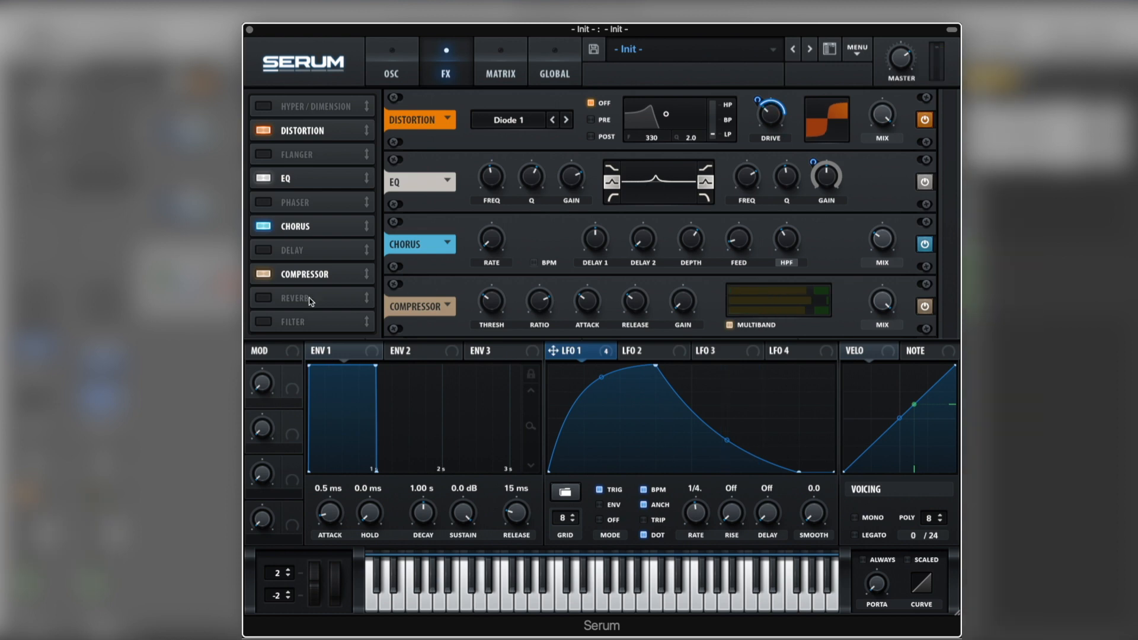
- Enable the reverb in Hall mode with a size of about 5% and a shorter decay
left_click(265, 298)
scroll(866, 306, "down", 1)
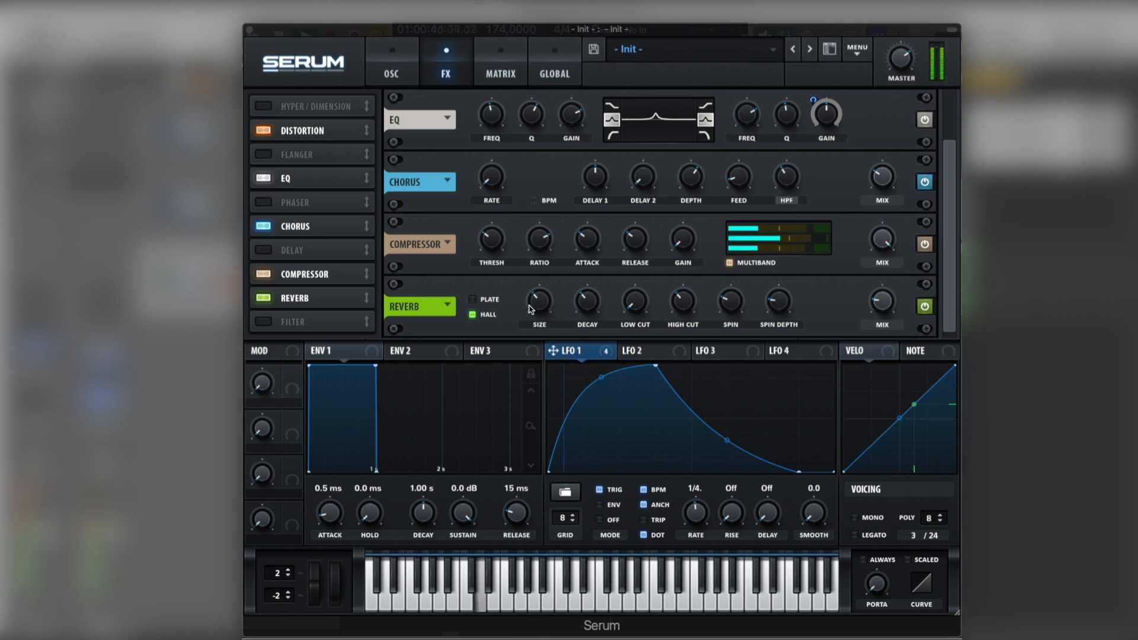
left_click_drag(525, 299, 537, 368)
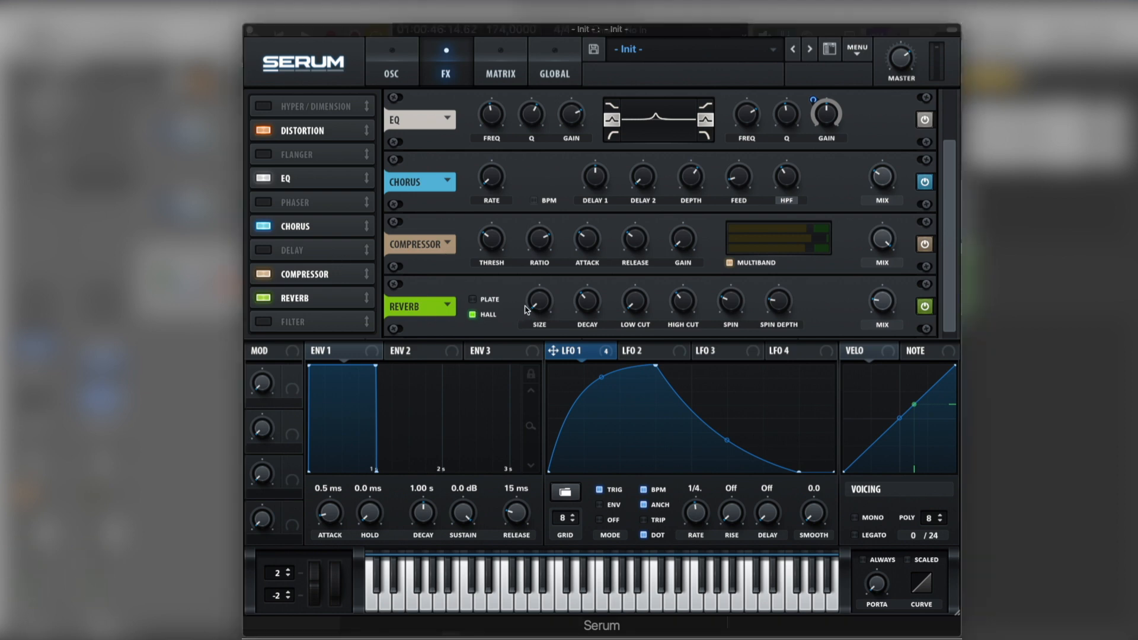
mouse_move(543, 307)
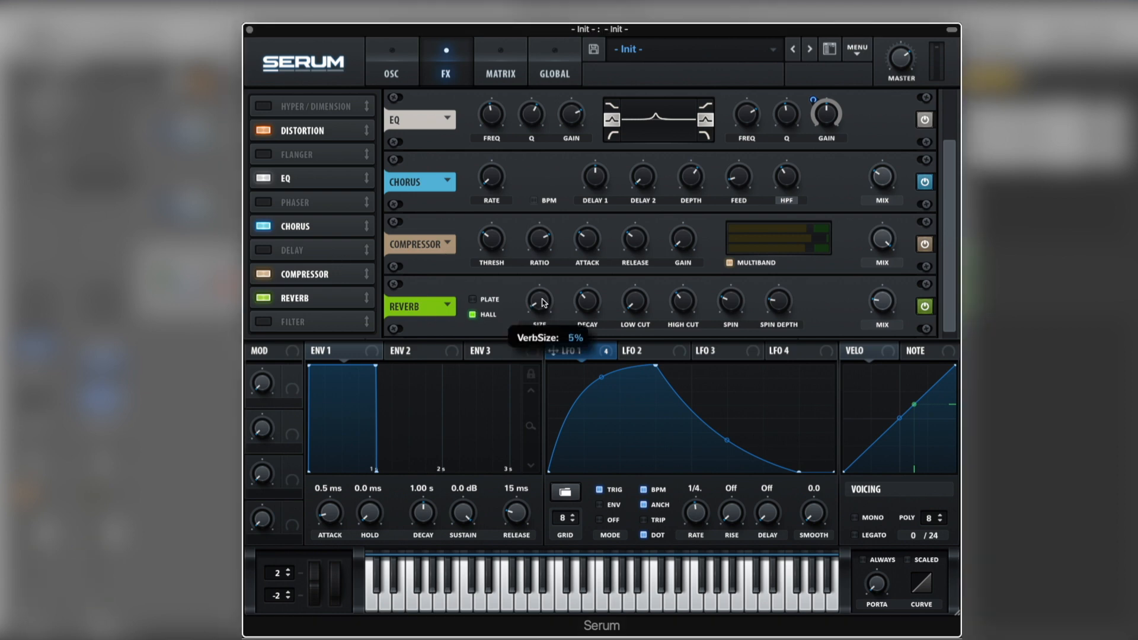
left_click_drag(603, 312, 593, 385)
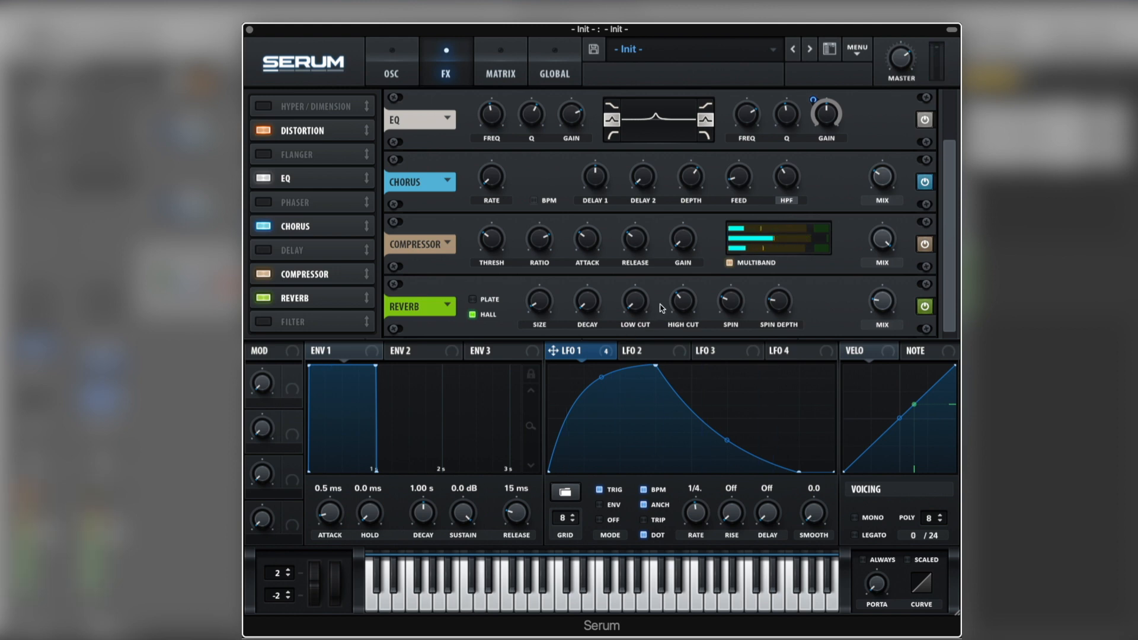
- Raise the reverb's low cut and high cut, and turn its spin and spin depth down to minimum
left_click_drag(643, 299, 651, 264)
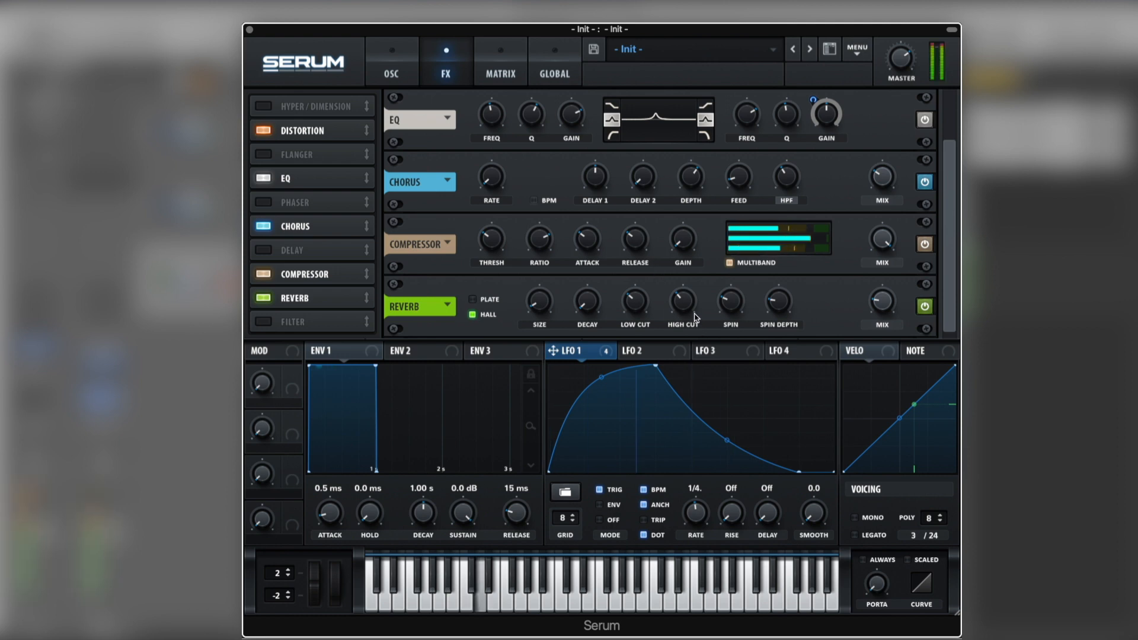
left_click_drag(695, 317, 693, 289)
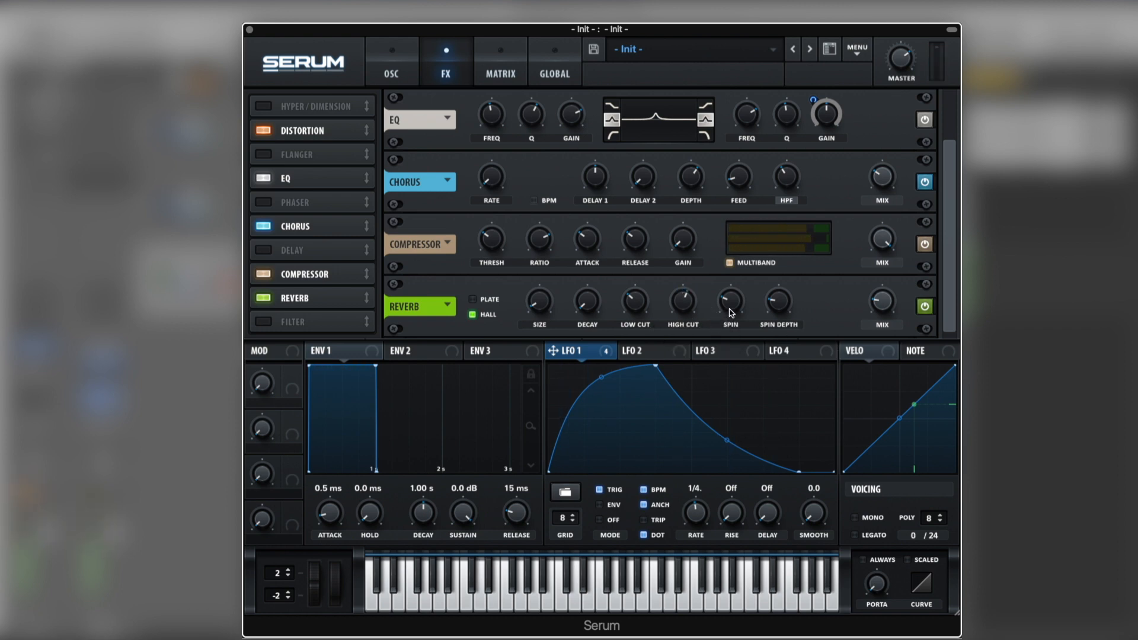
left_click_drag(731, 313, 738, 400)
left_click_drag(788, 310, 791, 347)
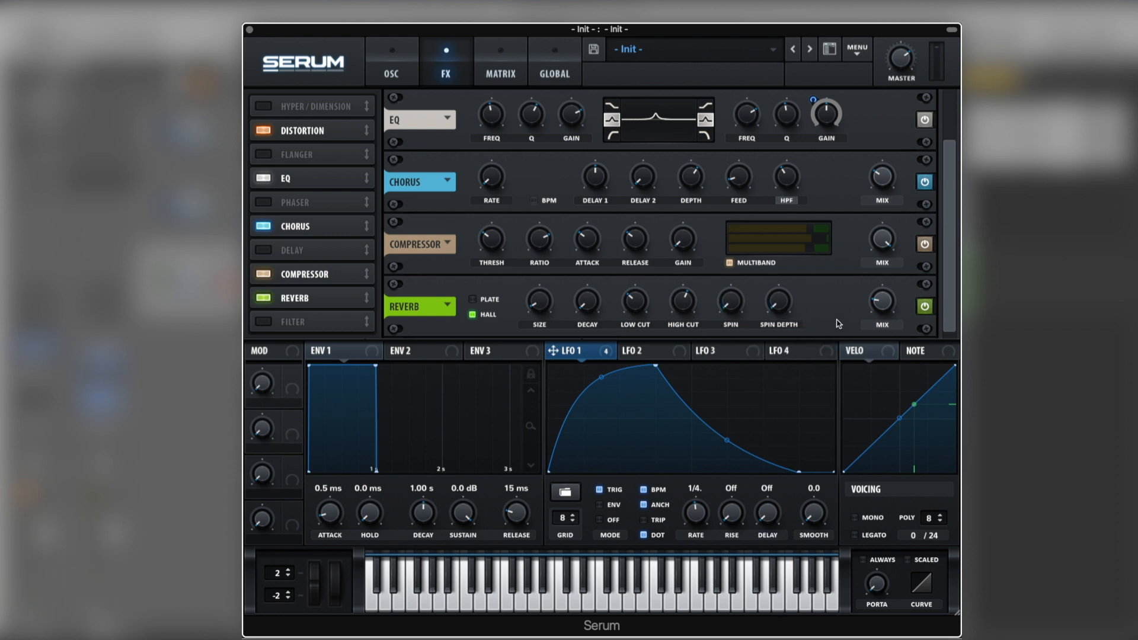
mouse_move(893, 312)
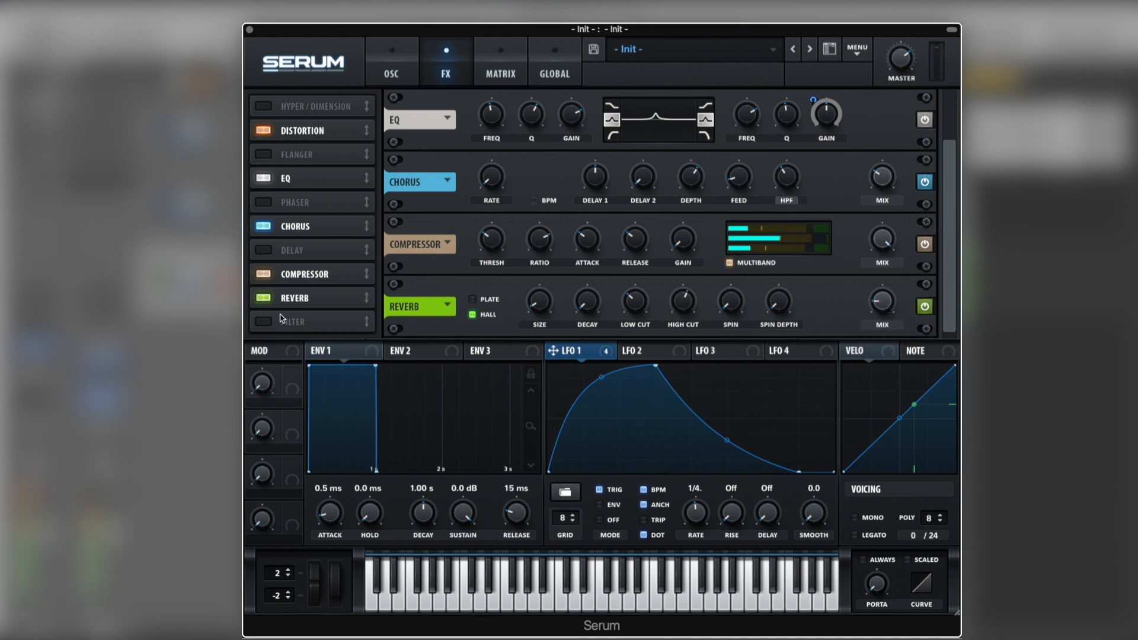
- Enable the filter effect as MG Low 24 with LFO 1 modulating its cutoff in one direction, and verify the routing
left_click(263, 322)
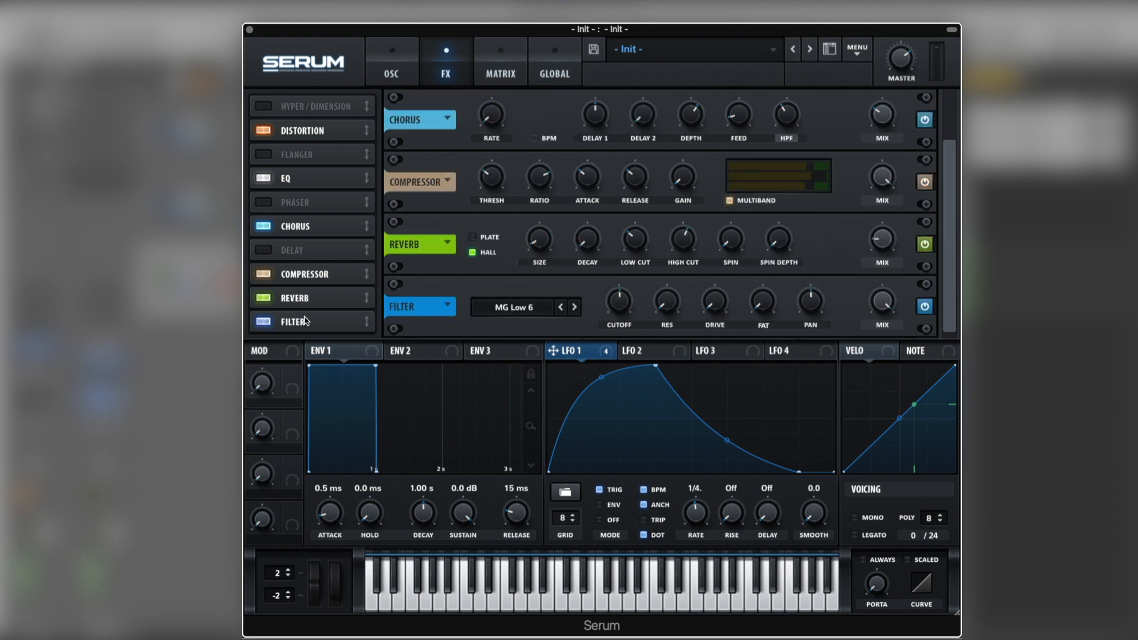
left_click(575, 307)
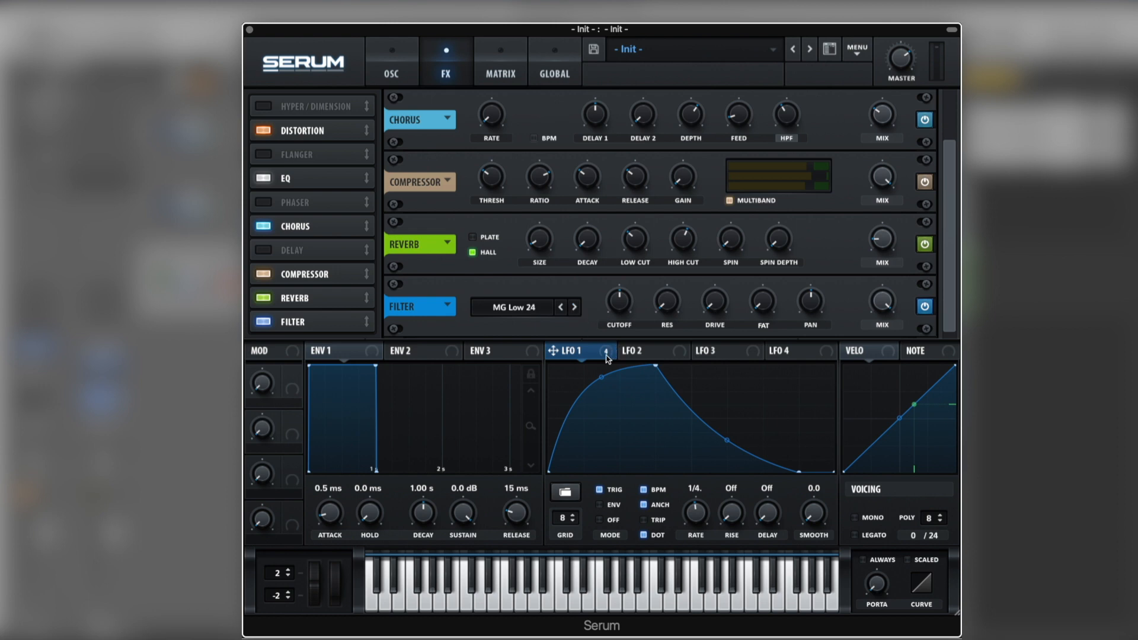
left_click_drag(606, 355, 624, 299)
left_click(620, 292, "alt+shift")
left_click(502, 63)
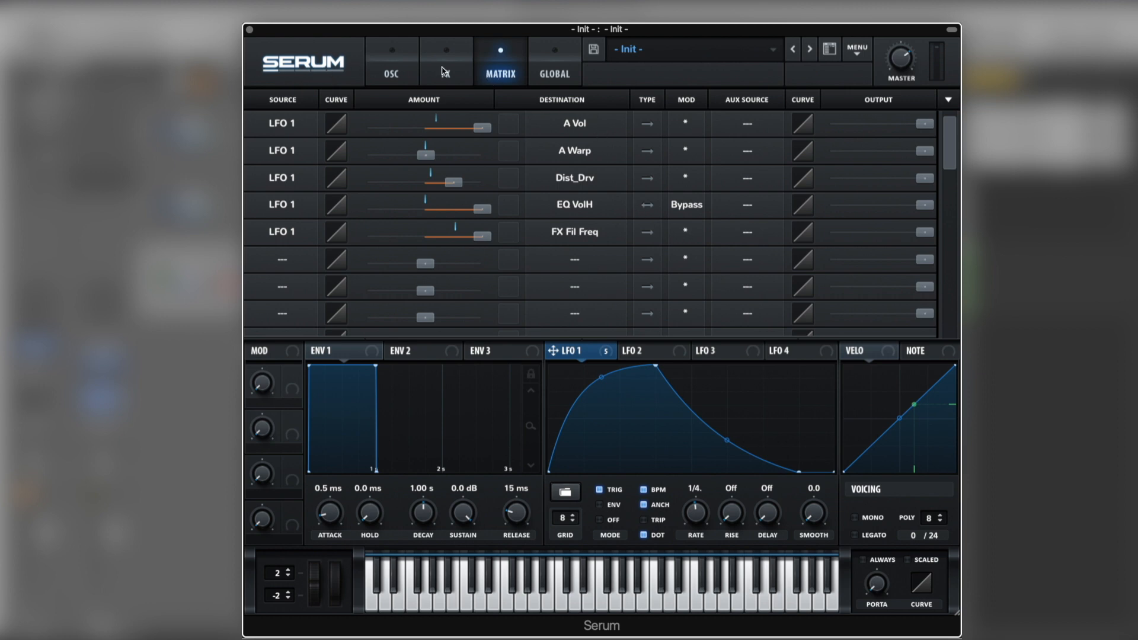
left_click(445, 71)
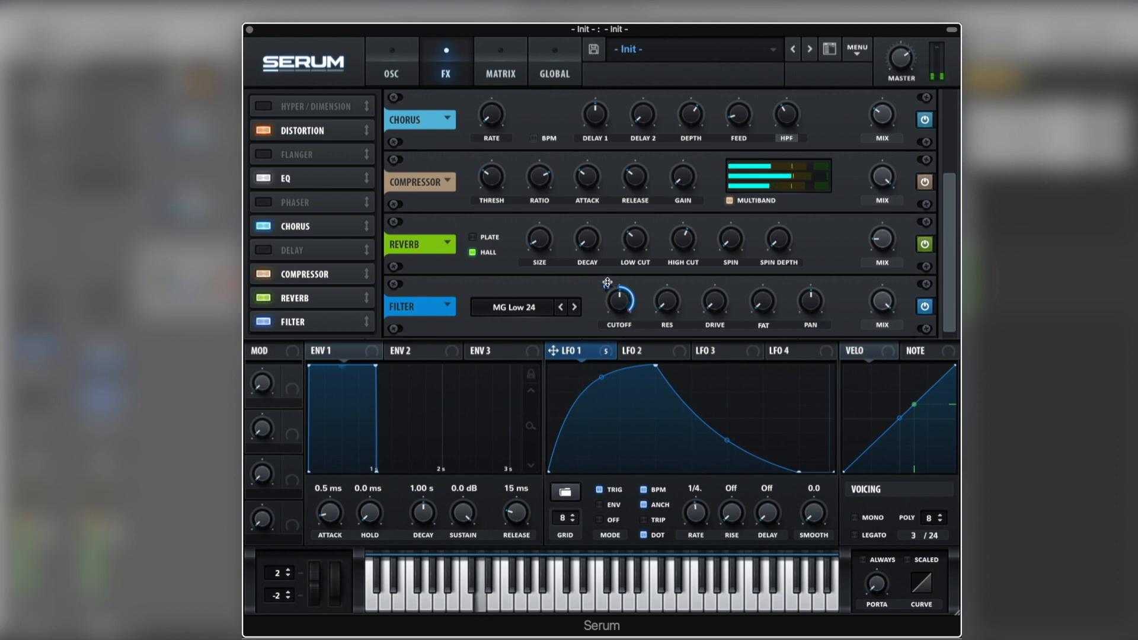
- Audition the LFO 1 depth on the filter effect's cutoff and try its mix at 90% before resetting the mix
left_click_drag(607, 283, 622, 221)
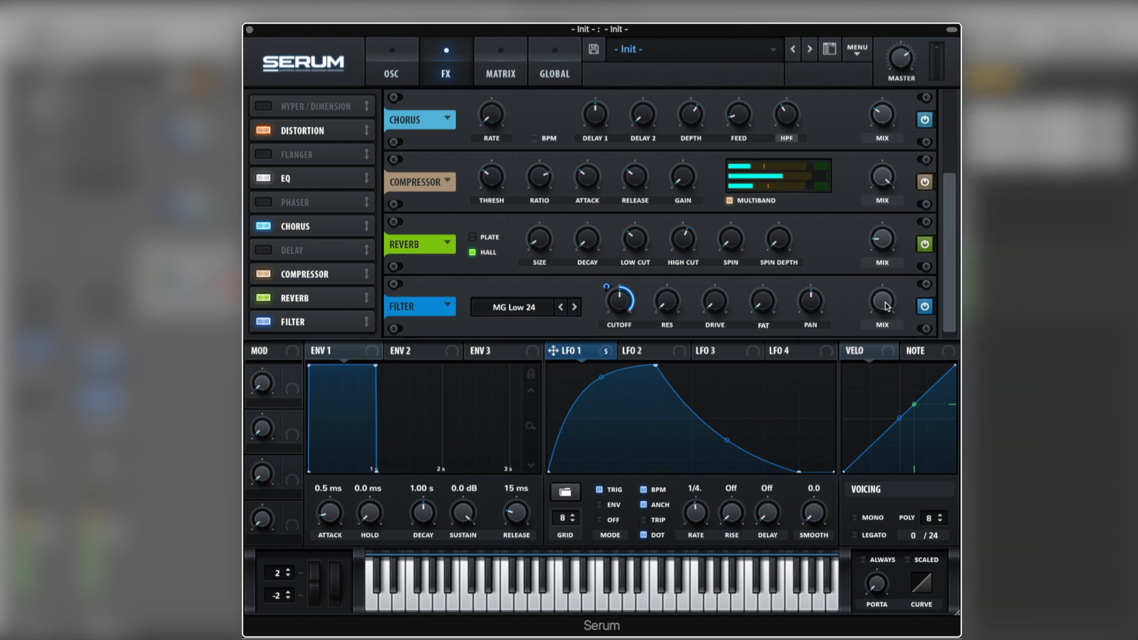
left_click_drag(887, 306, 885, 319)
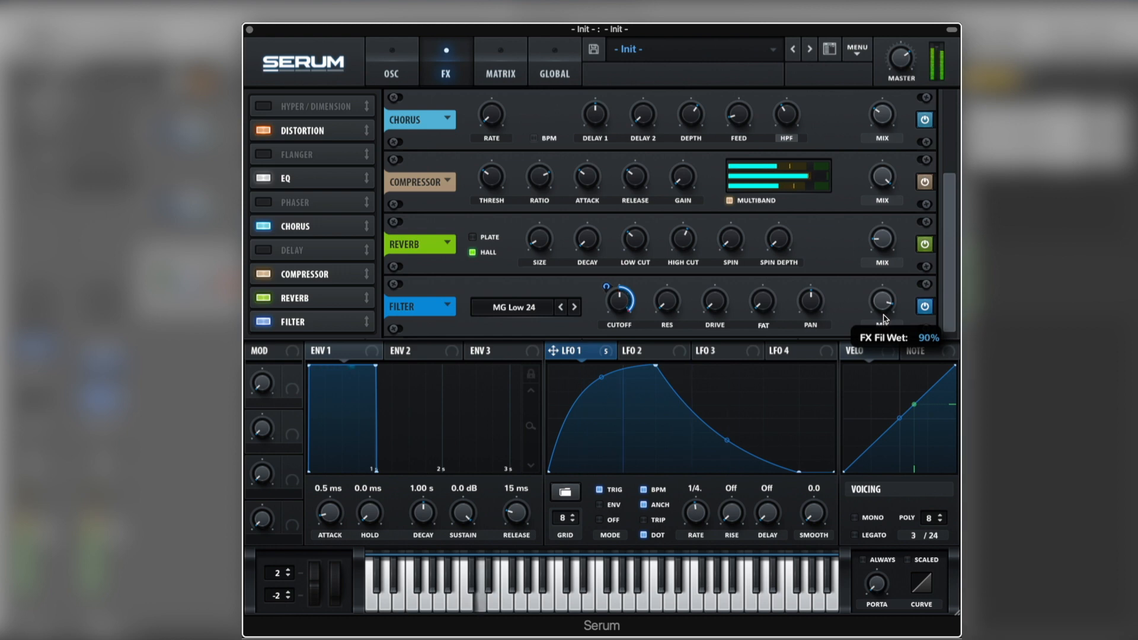
double_click(884, 314)
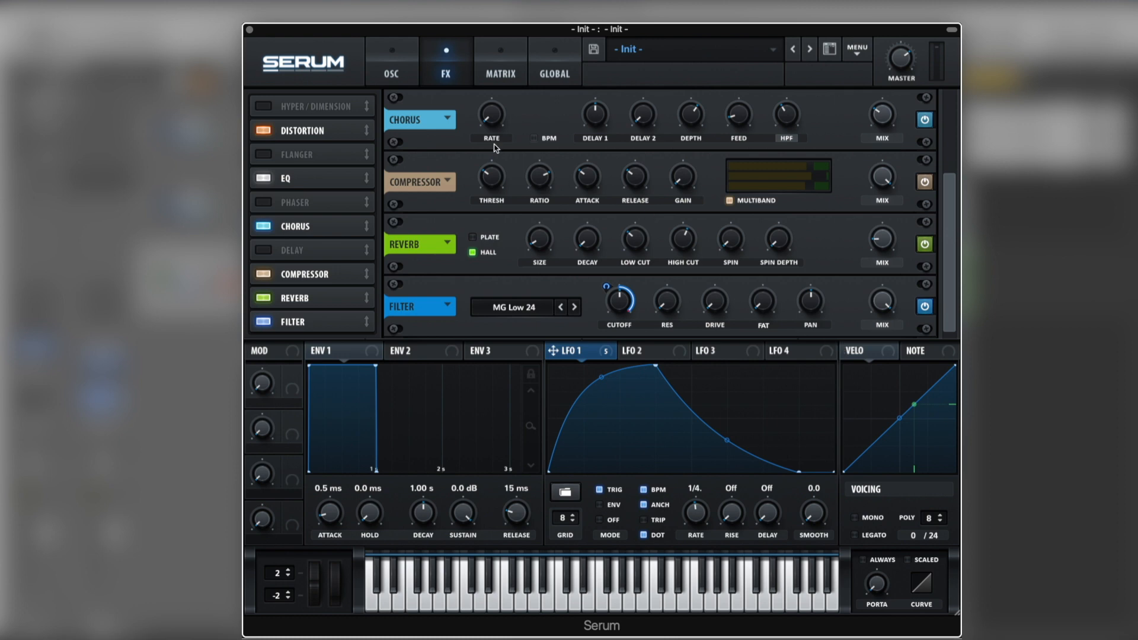
- Assign Macro 1 to LFO 1's rate with an amount of about 20 and test the macro during playback
left_click(382, 71)
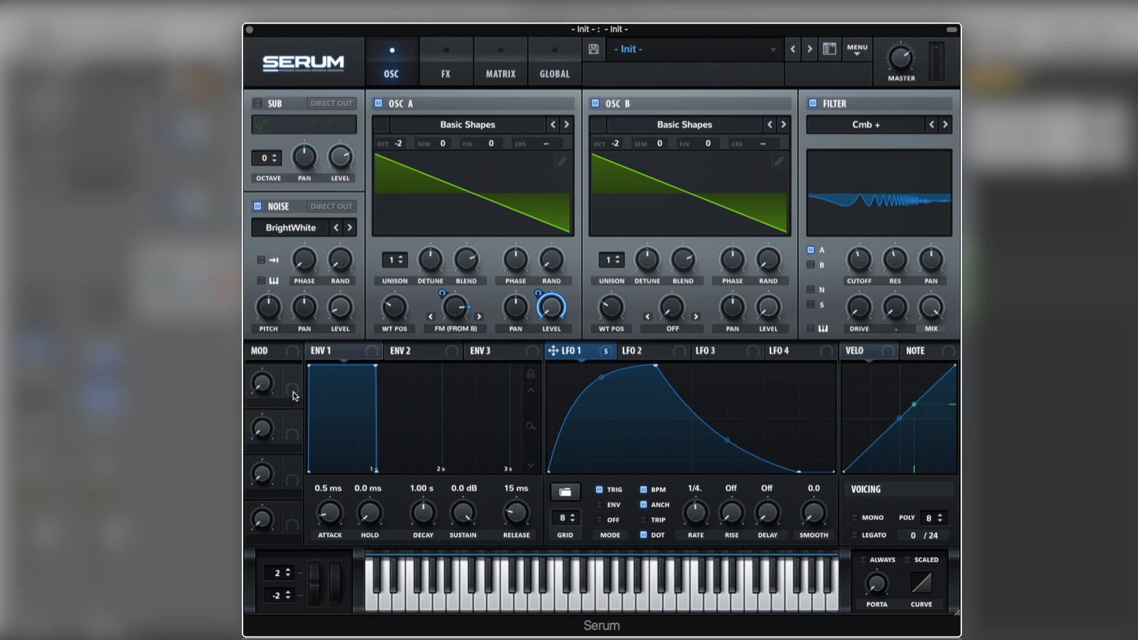
left_click_drag(292, 374, 695, 509)
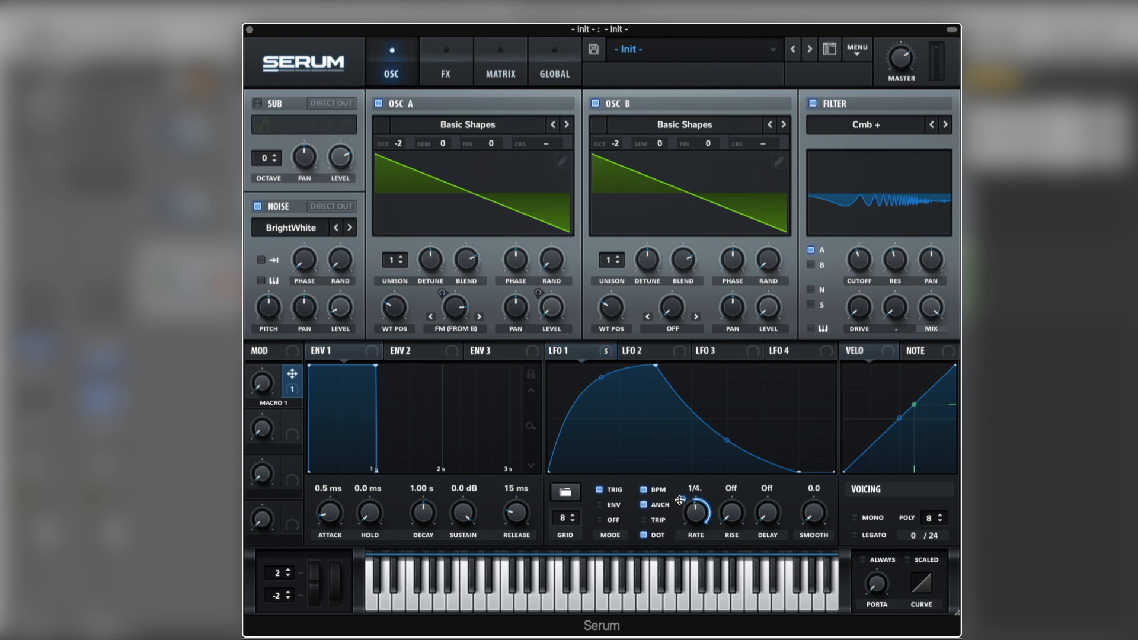
left_click_drag(679, 500, 676, 521)
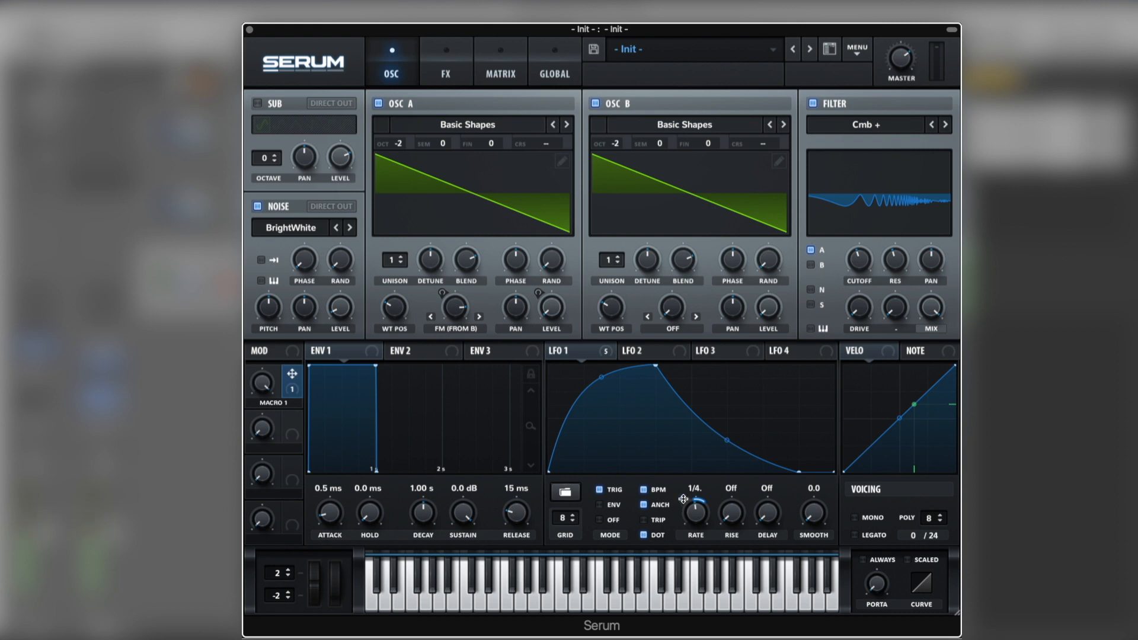
mouse_move(684, 498)
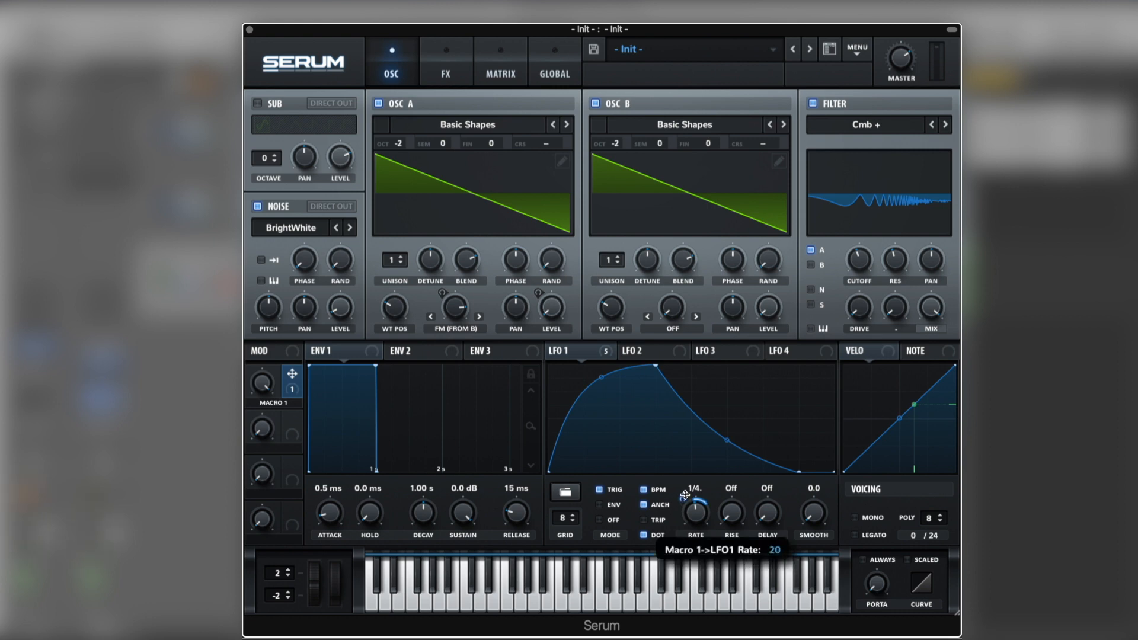
left_click_drag(685, 493, 681, 500)
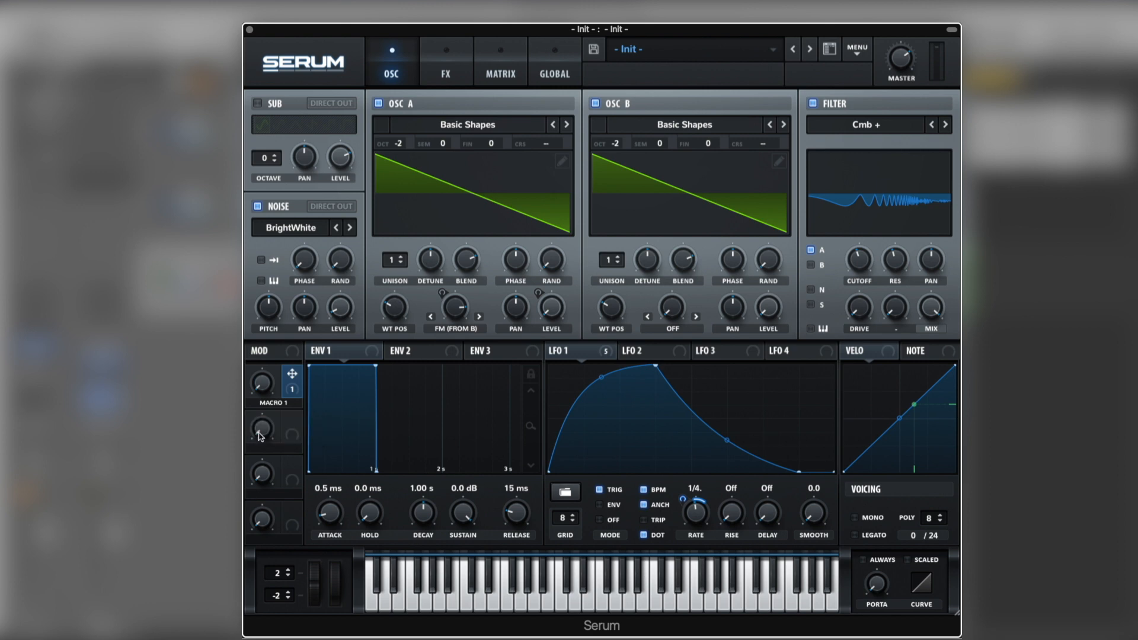
key("space")
mouse_move(266, 387)
left_mouse_down()
mouse_move(266, 332)
mouse_move(264, 409)
left_mouse_up()
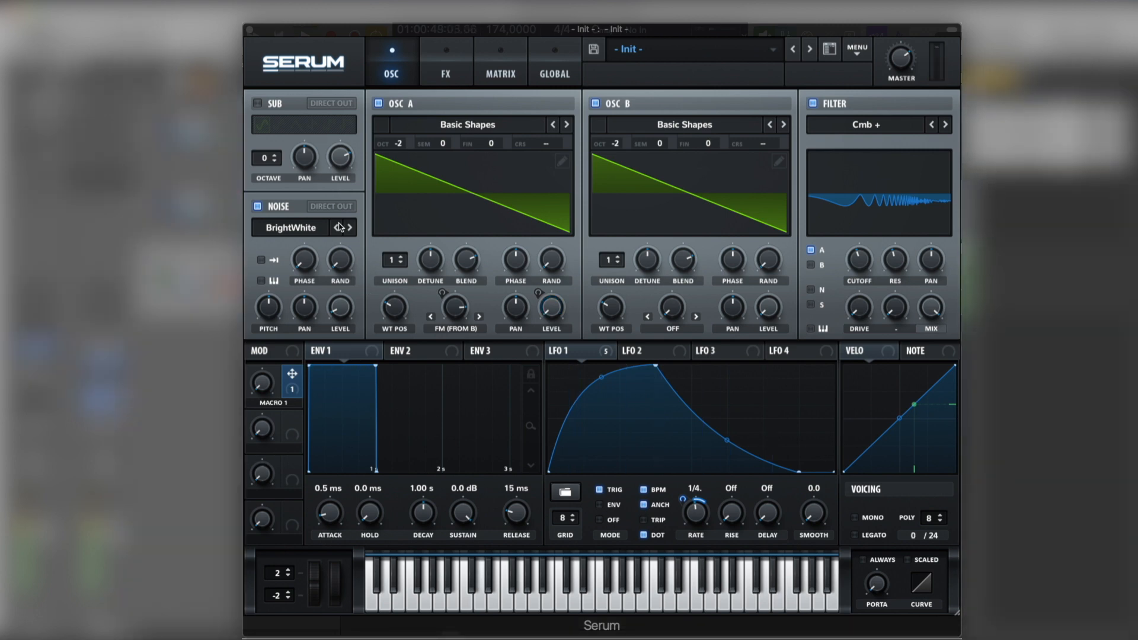
- Switch to Logic Pro and open the two bass MIDI regions in the Piano Roll with their Serum Macro 1 automation shown
left_click(250, 31)
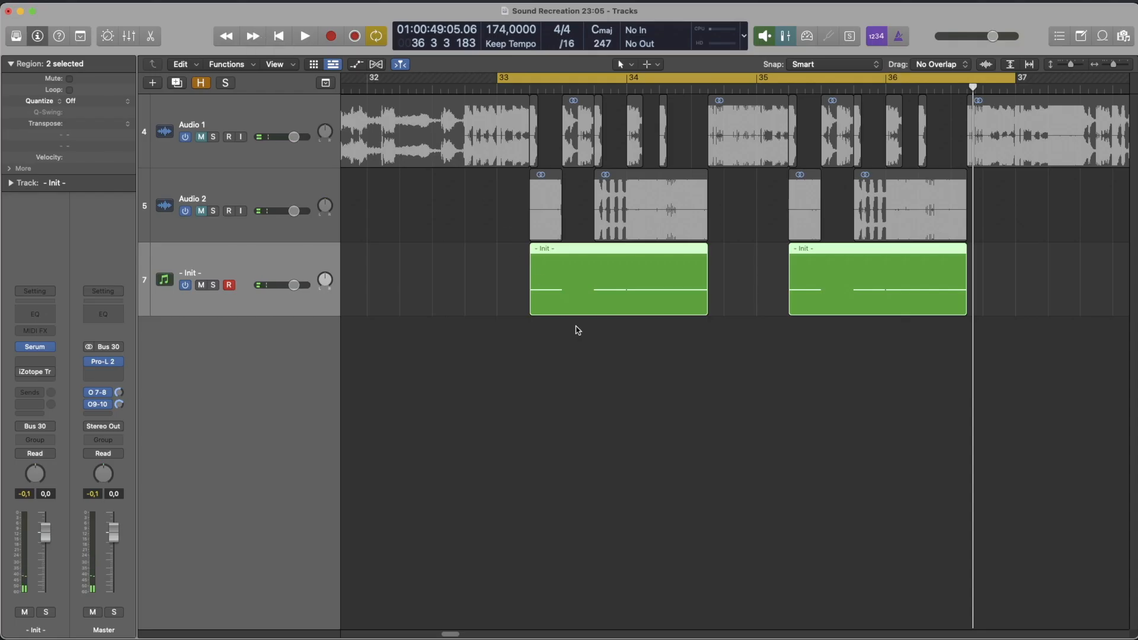
double_click(609, 298)
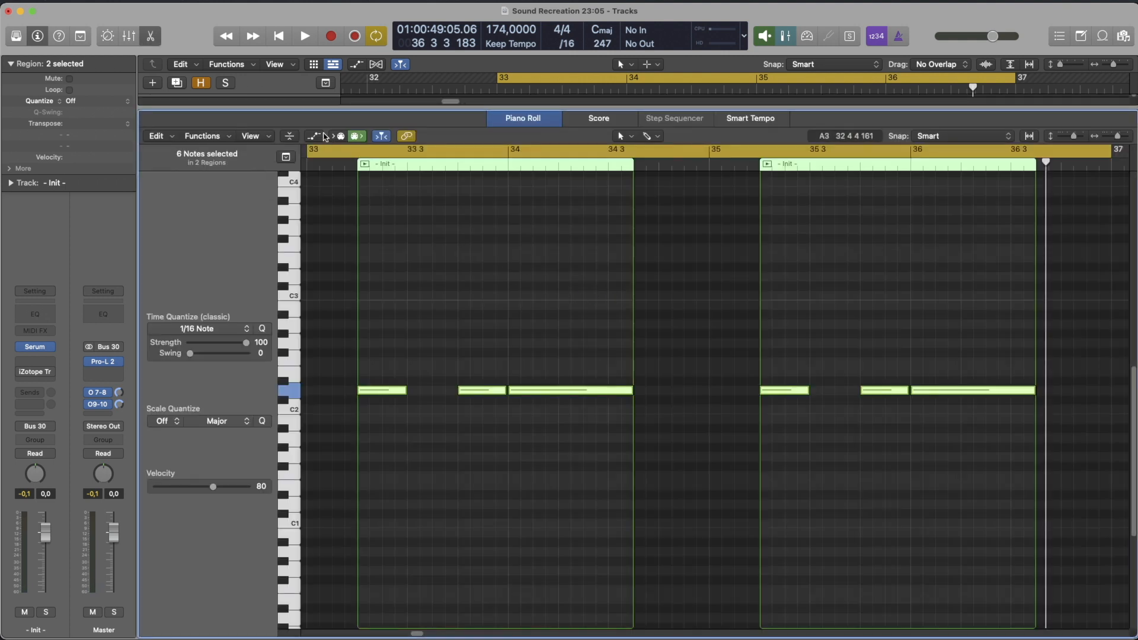
left_click(325, 137)
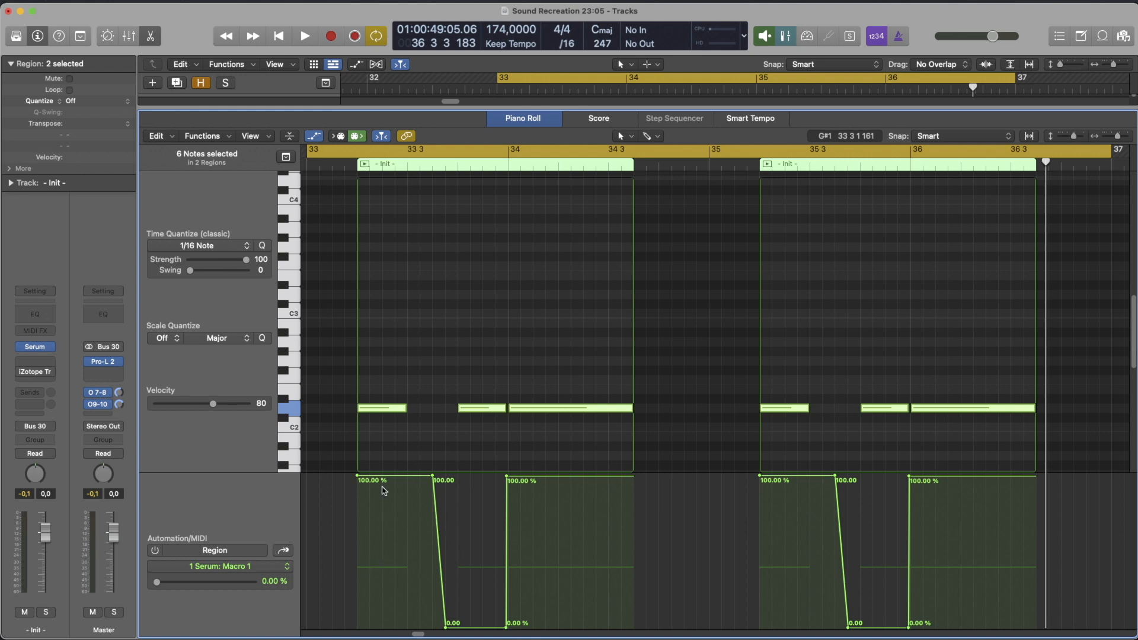
- Reshape the first region's Macro 1 automation to 100% across the second note and 0% on the other notes
left_click_drag(386, 480, 387, 628)
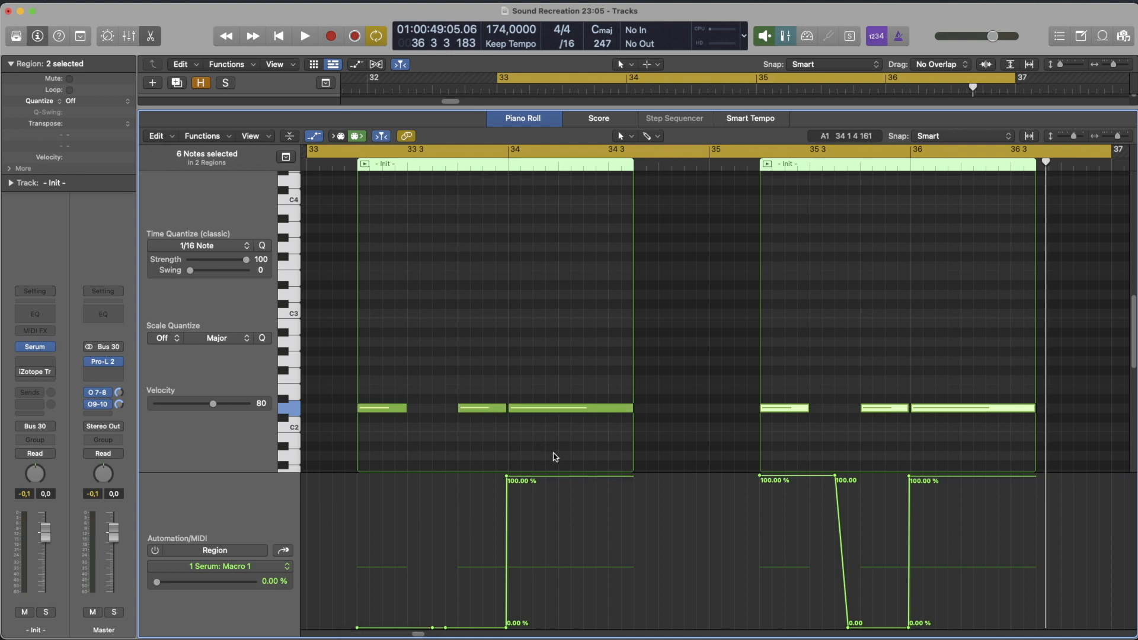
left_click_drag(560, 482, 560, 627)
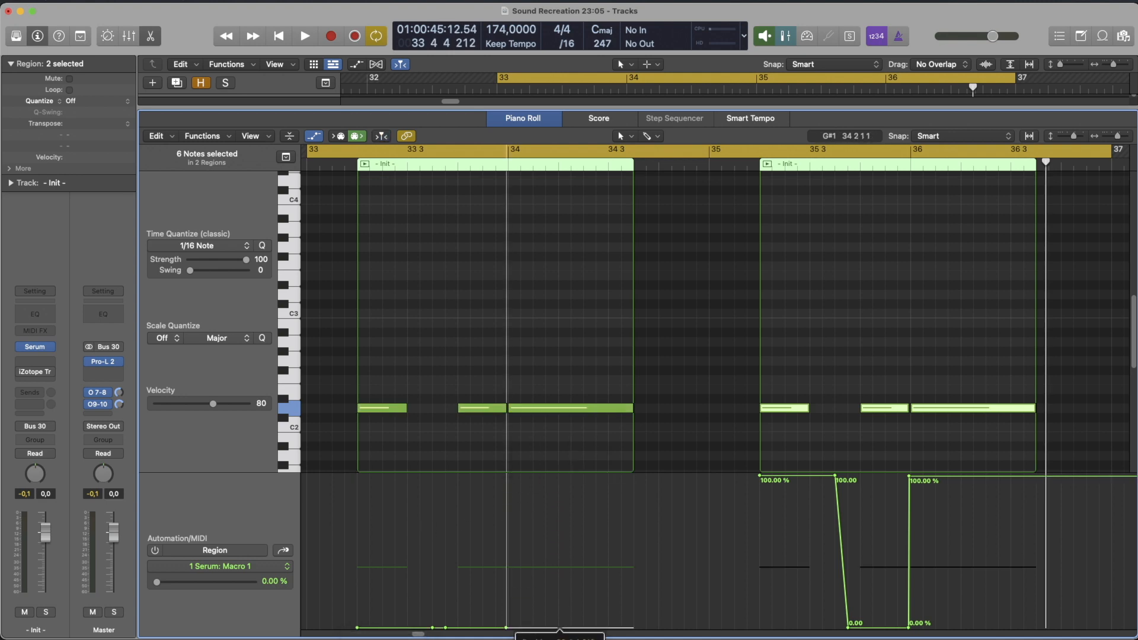
left_click_drag(474, 627, 501, 331)
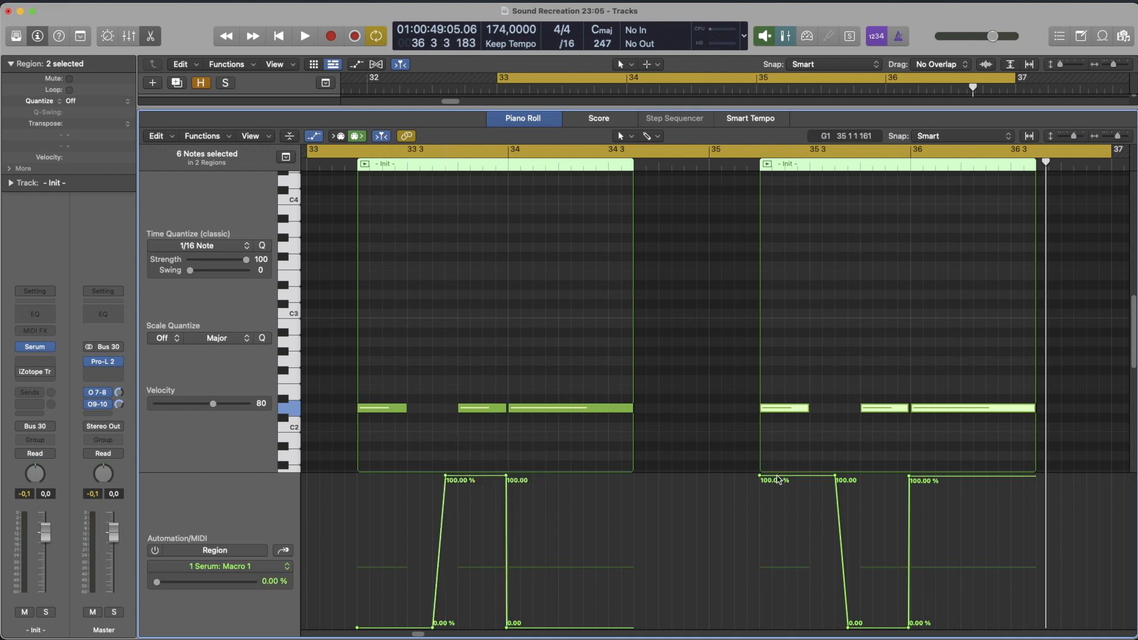
- Set the second region's Macro 1 automation to 100% across its second note and 0% elsewhere, and activate region automation
left_click_drag(783, 478, 782, 627)
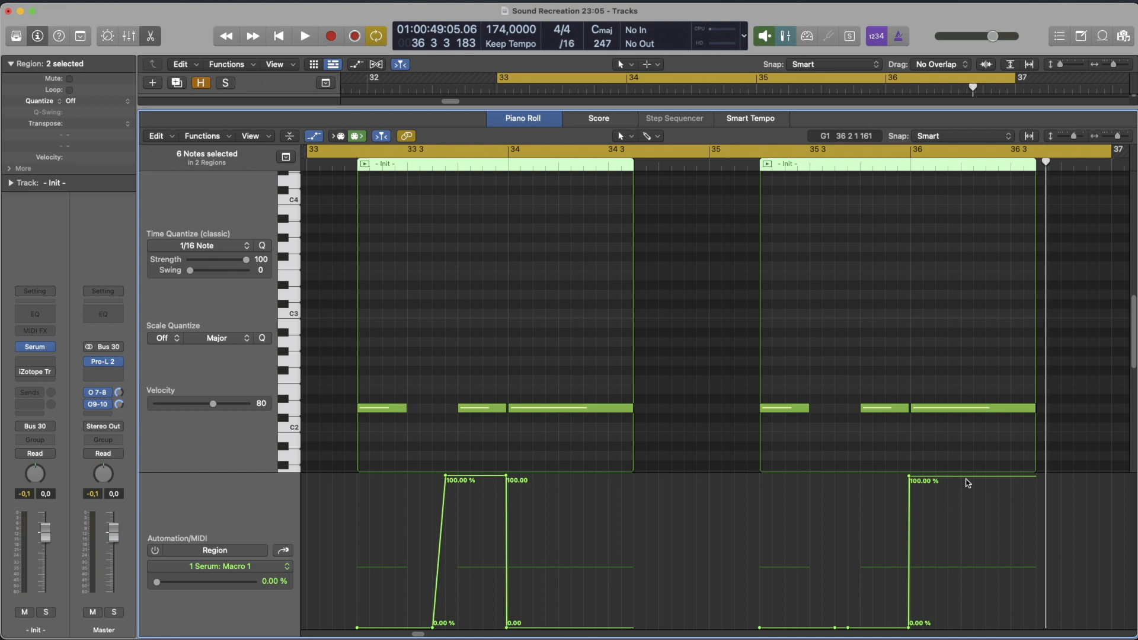
left_click_drag(968, 483, 968, 627)
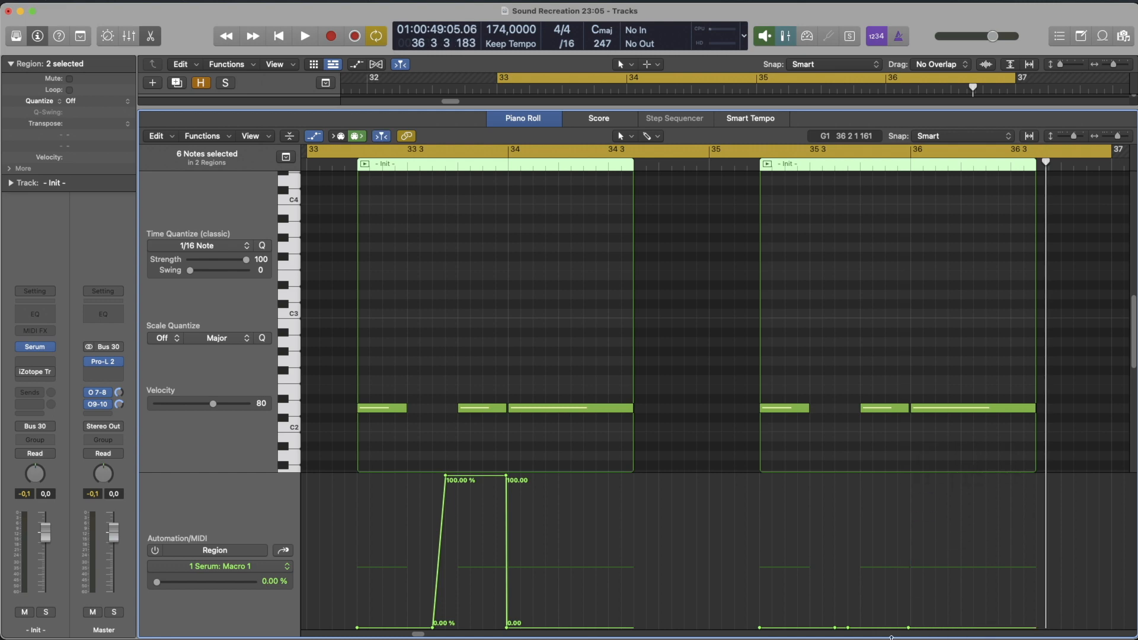
left_click_drag(887, 627, 883, 394)
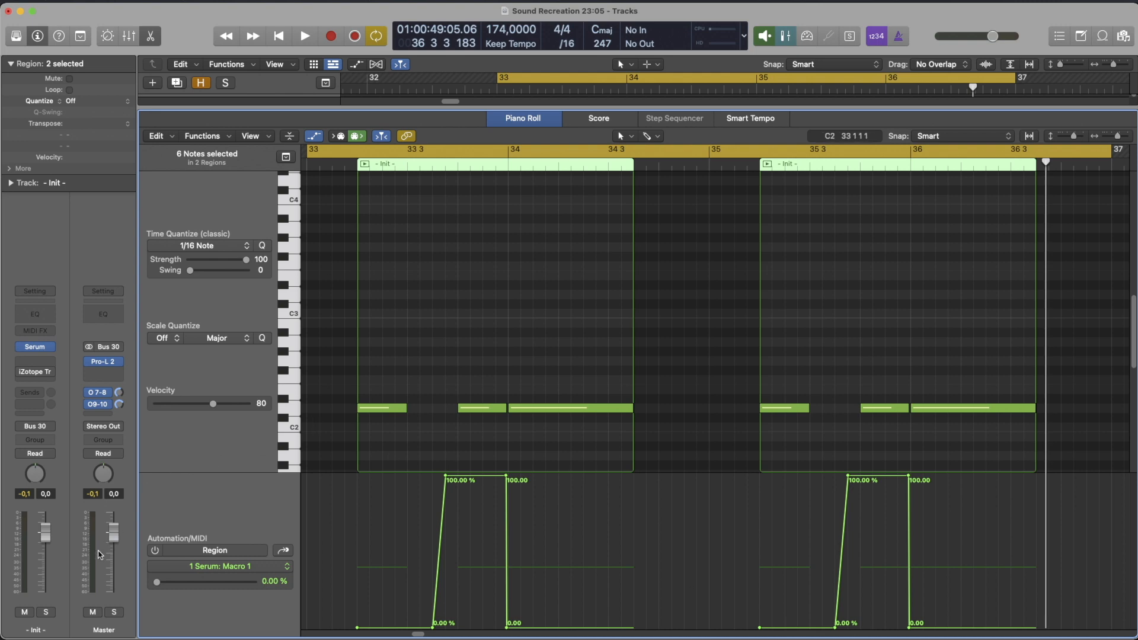
left_click(154, 551)
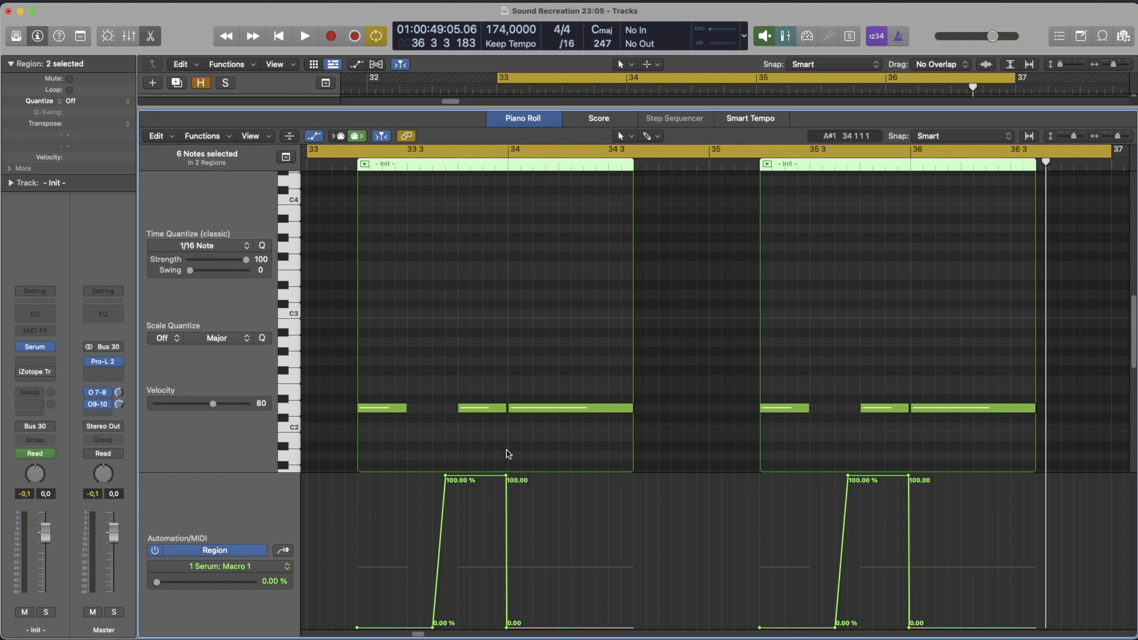
- Play back both bass regions to check the Macro 1 automation, and close the Piano Roll
key("space")
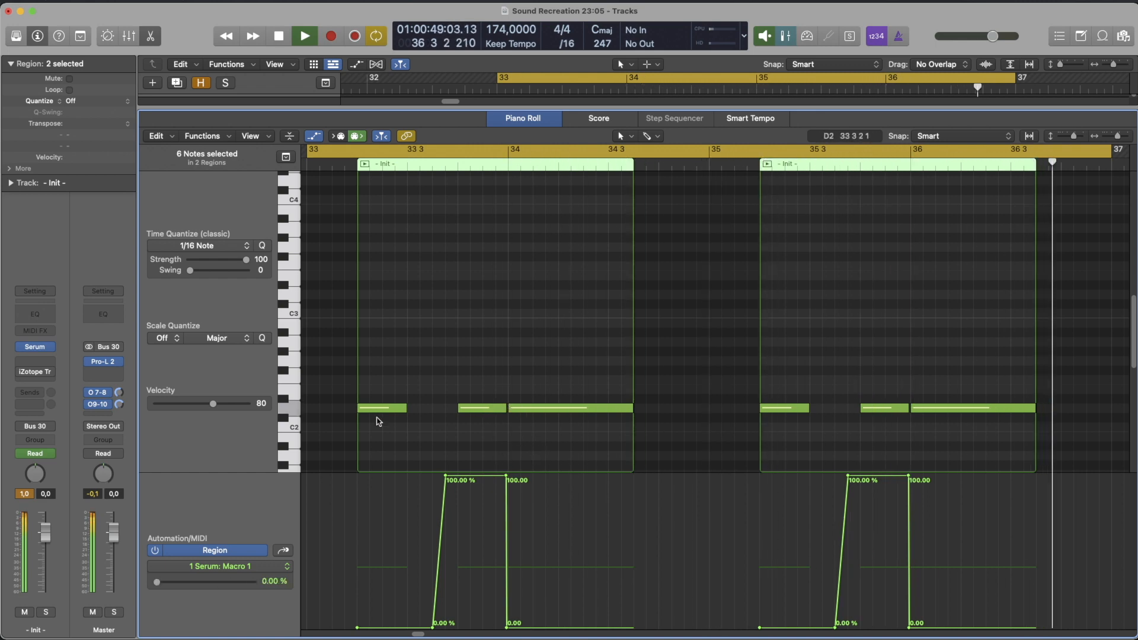
key("space")
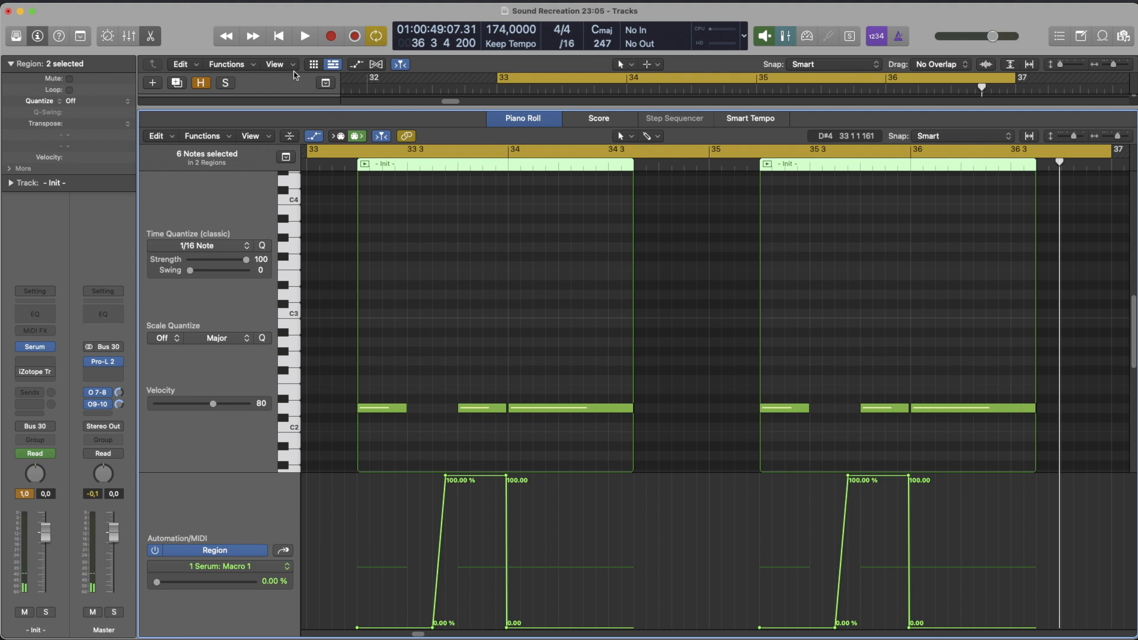
left_click(150, 37)
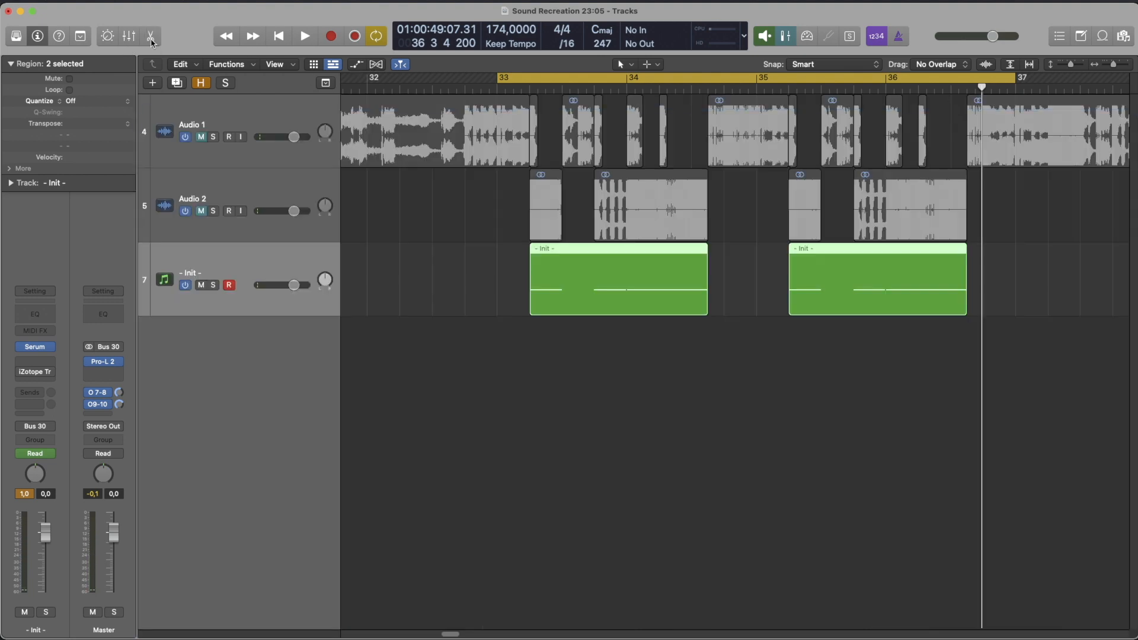
- Open Serum and assign Macro 1 to the horizontal position of LFO 1's last curve point with a negative amount
left_click(34, 347)
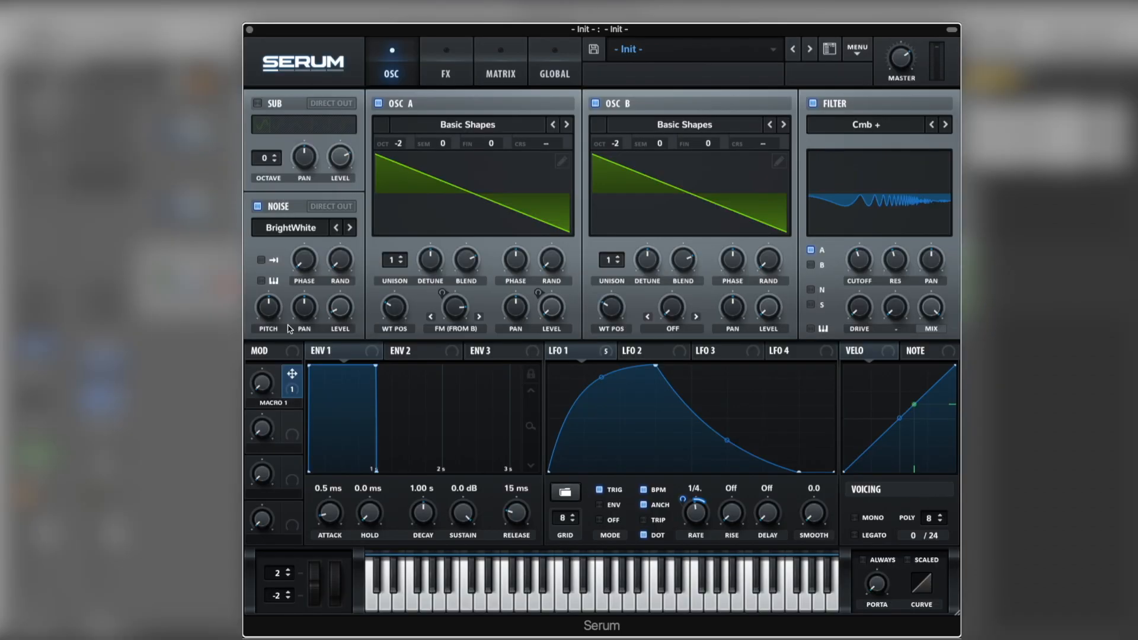
key("space")
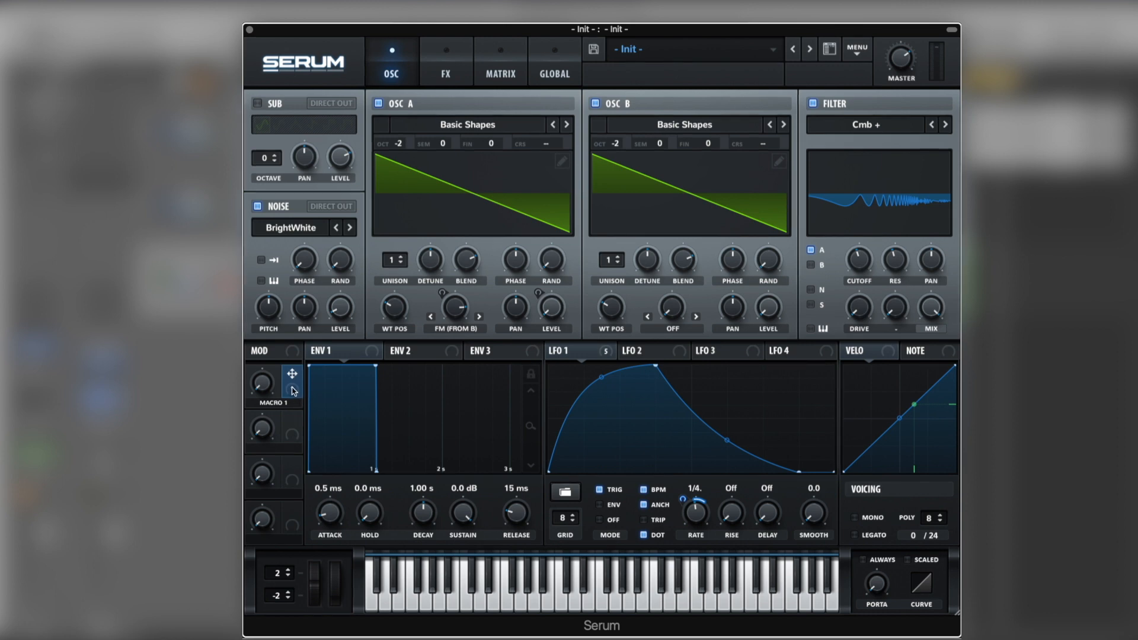
left_click_drag(292, 391, 794, 472)
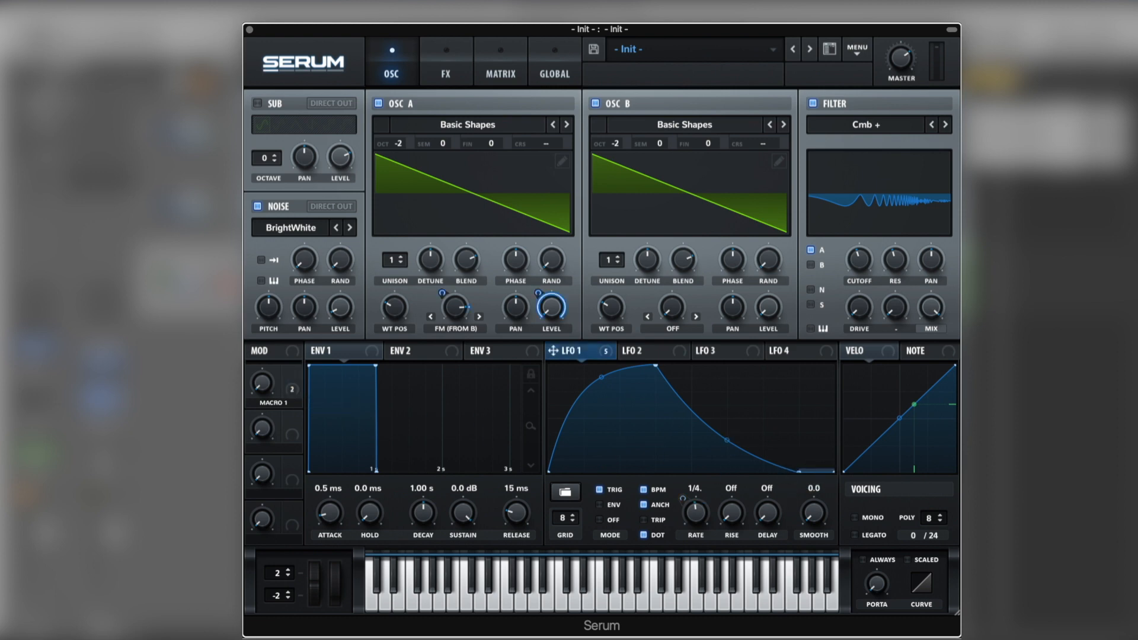
left_click(510, 74)
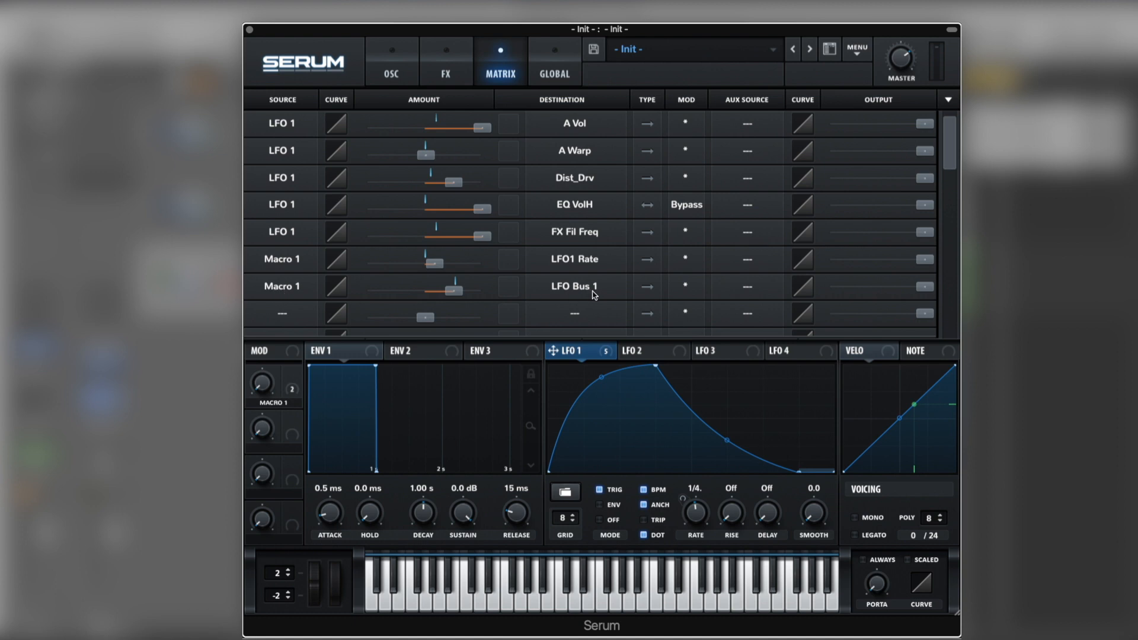
left_click_drag(457, 293, 390, 293)
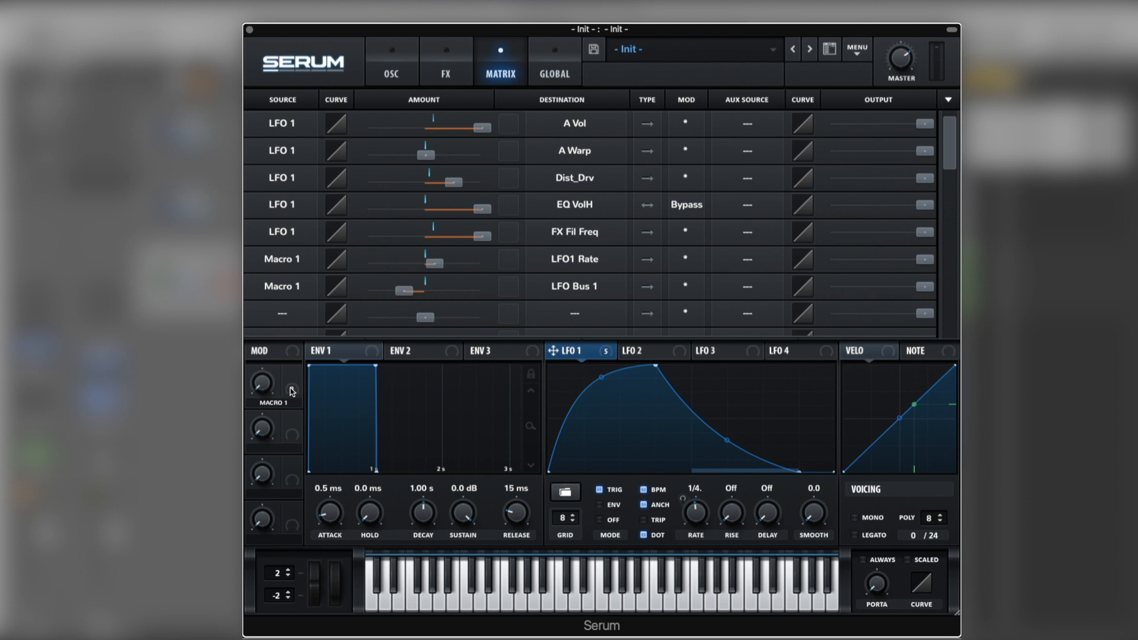
- Assign Macro 1 to the tension of LFO 1's falling curve, lower its amount to just under 30 while auditioning, and close Serum
left_click_drag(292, 389, 729, 441)
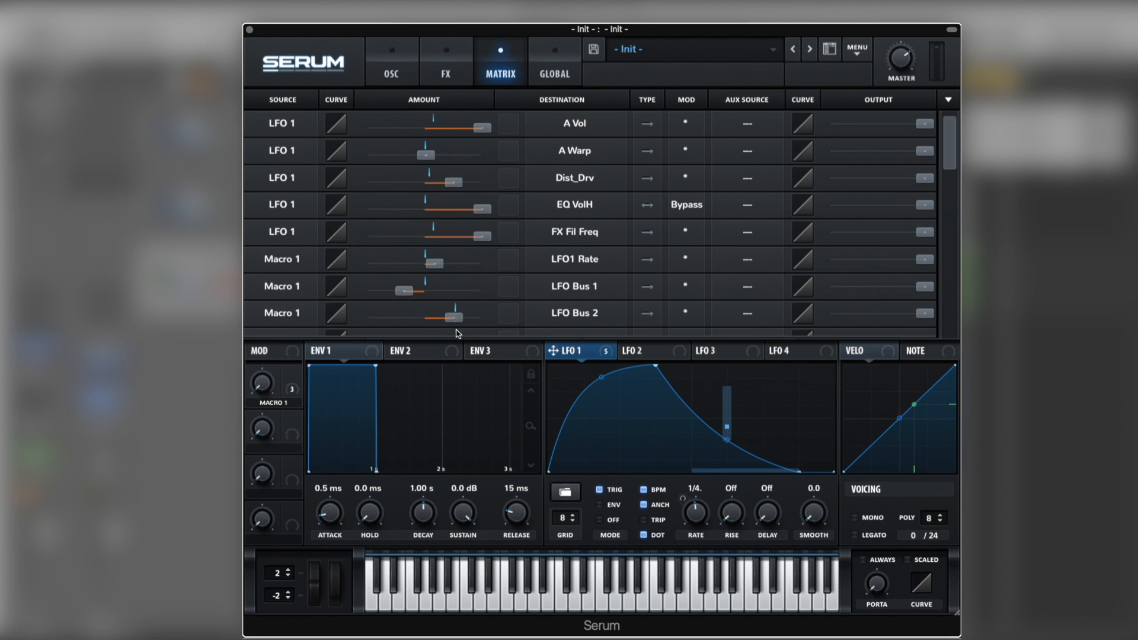
left_click_drag(467, 318, 457, 320)
key("space")
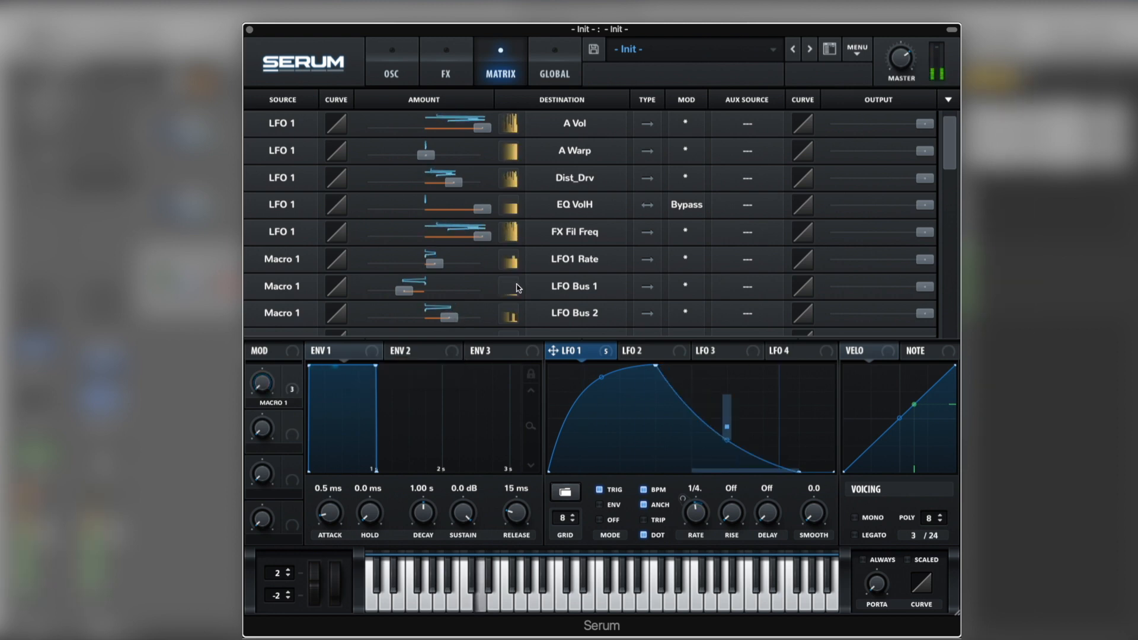
key("space")
left_click_drag(458, 322, 446, 320)
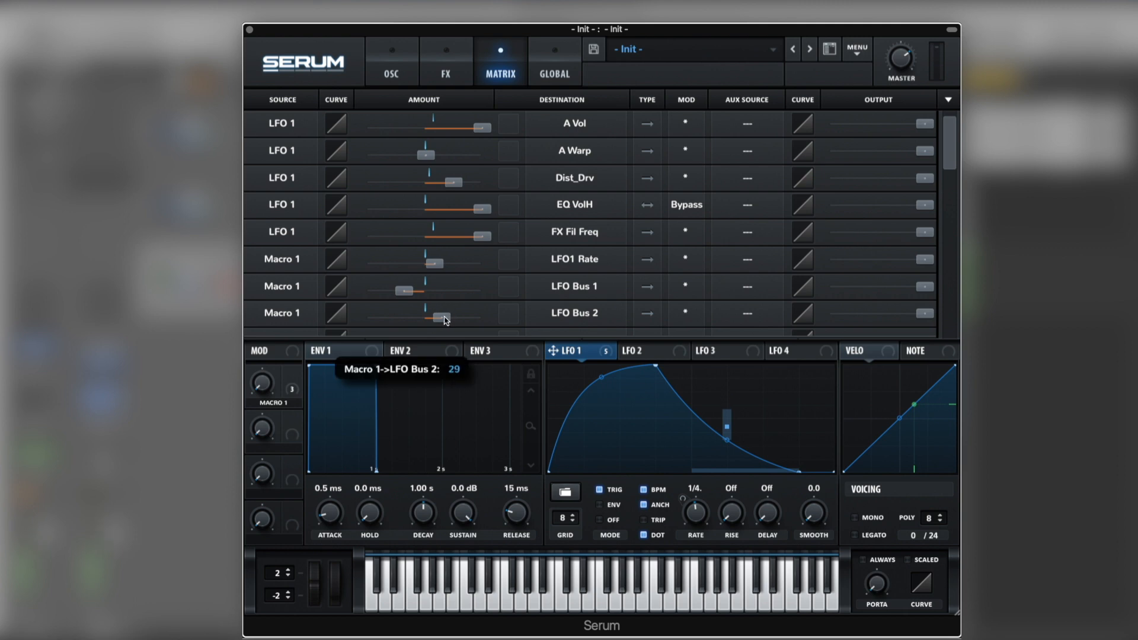
key("space")
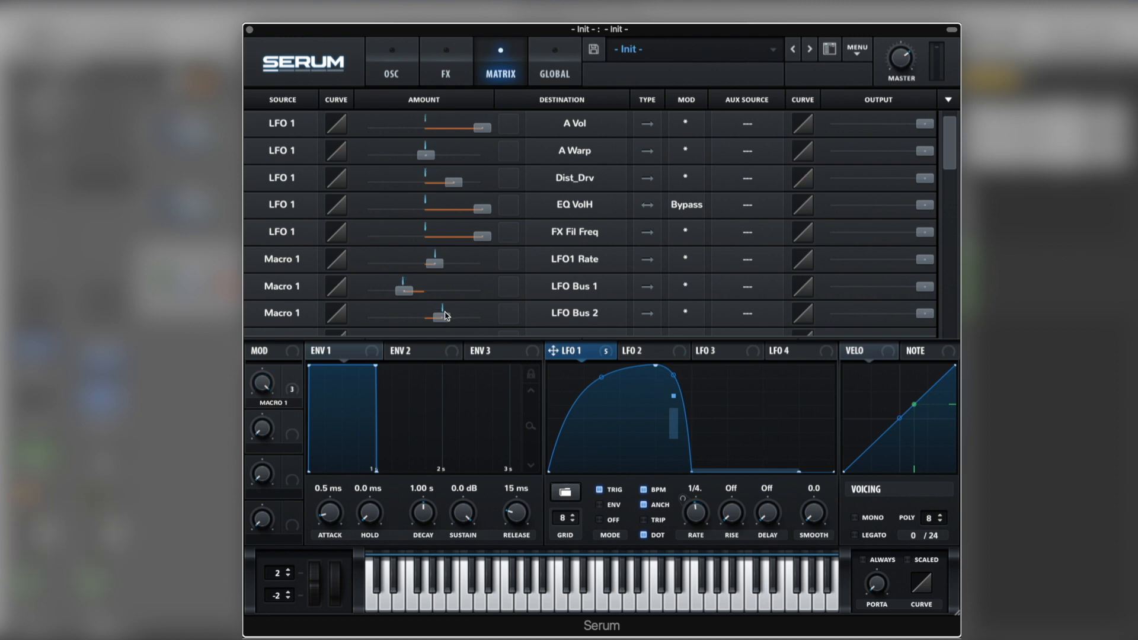
mouse_move(446, 316)
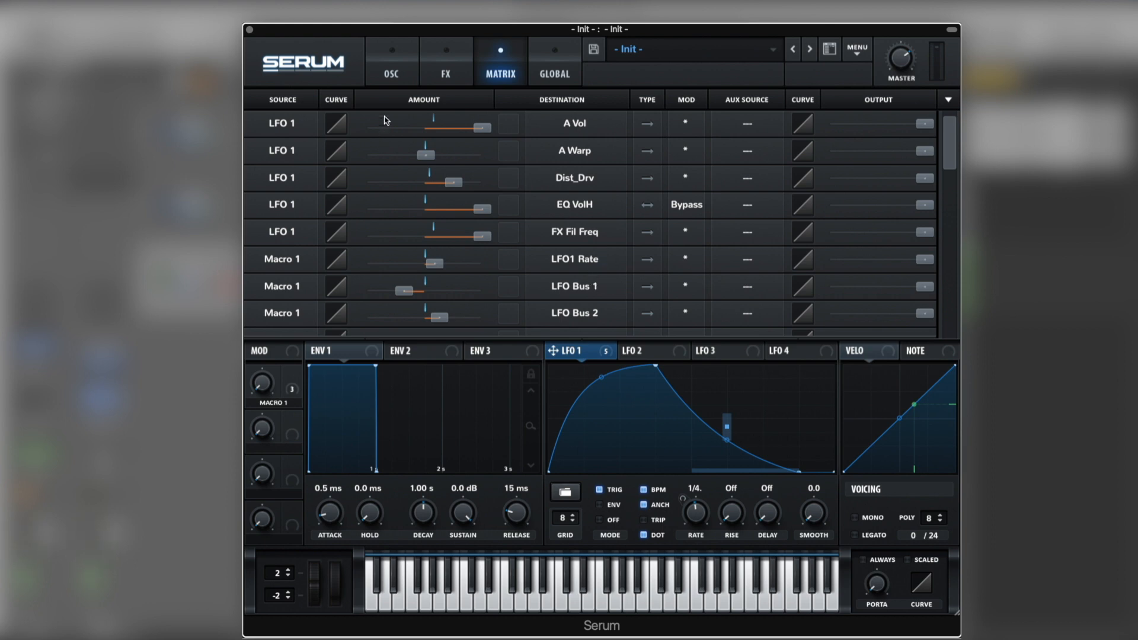
left_click(392, 74)
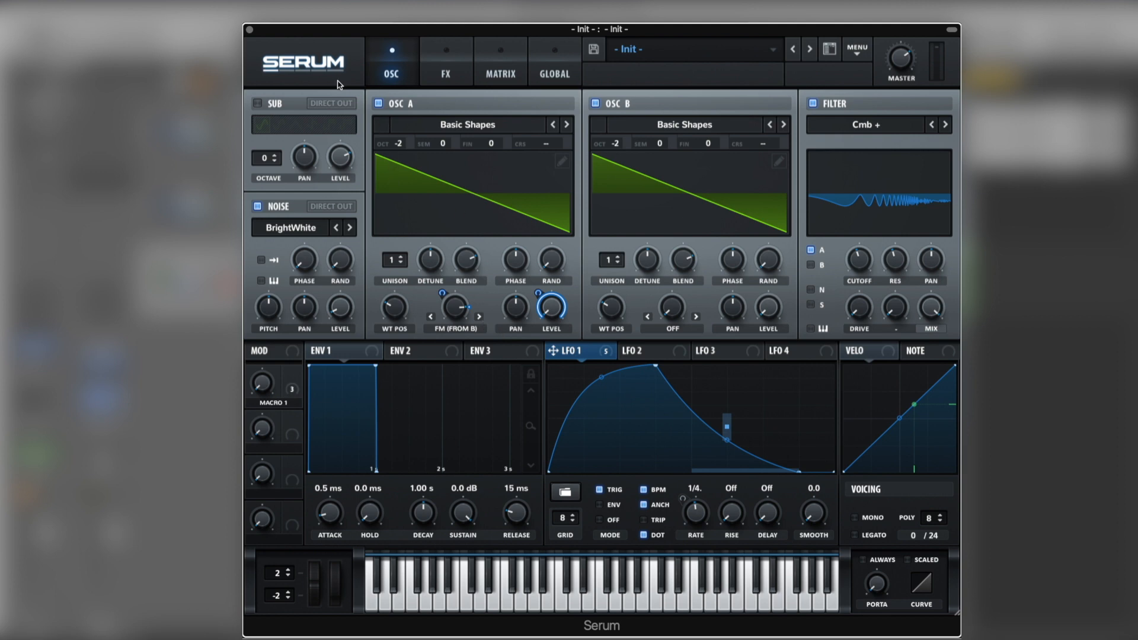
left_click(249, 30)
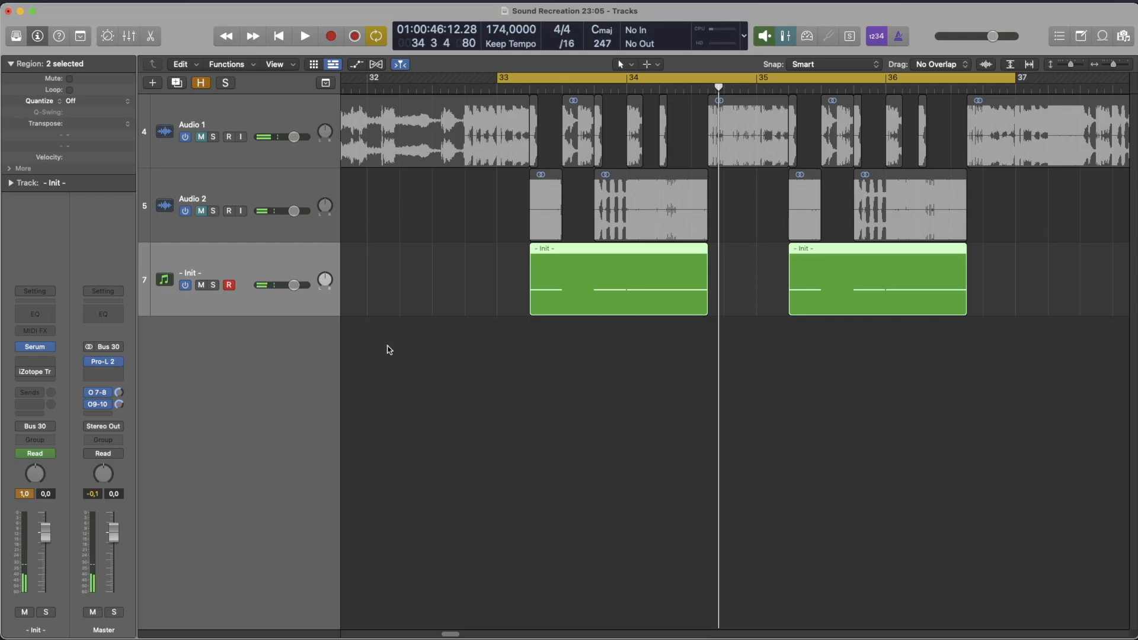
- Open iZotope Trash 2 on the bass track, reset the peak meter, and audition the Serum bass with Trash 2 bypassed
left_click(34, 372)
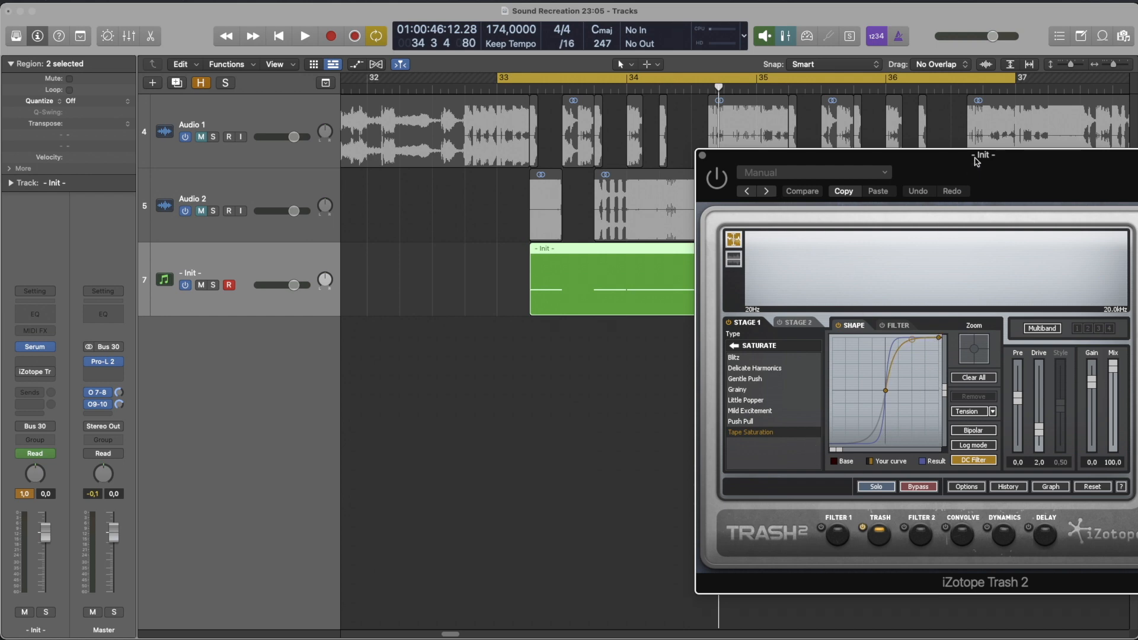
left_click_drag(976, 161, 716, 156)
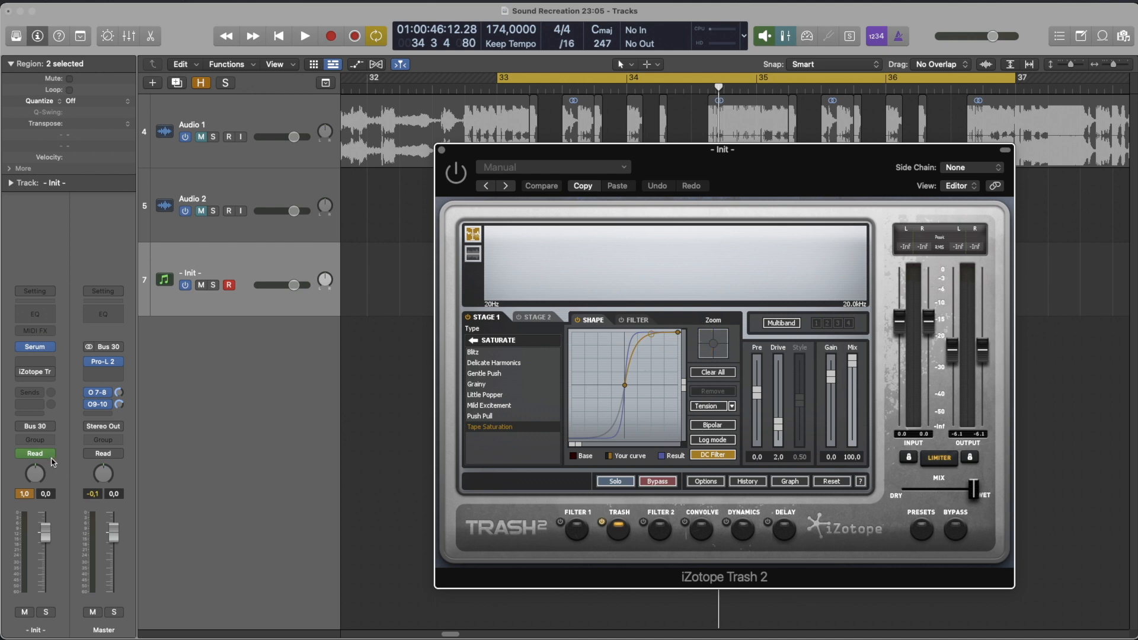
left_click(34, 494)
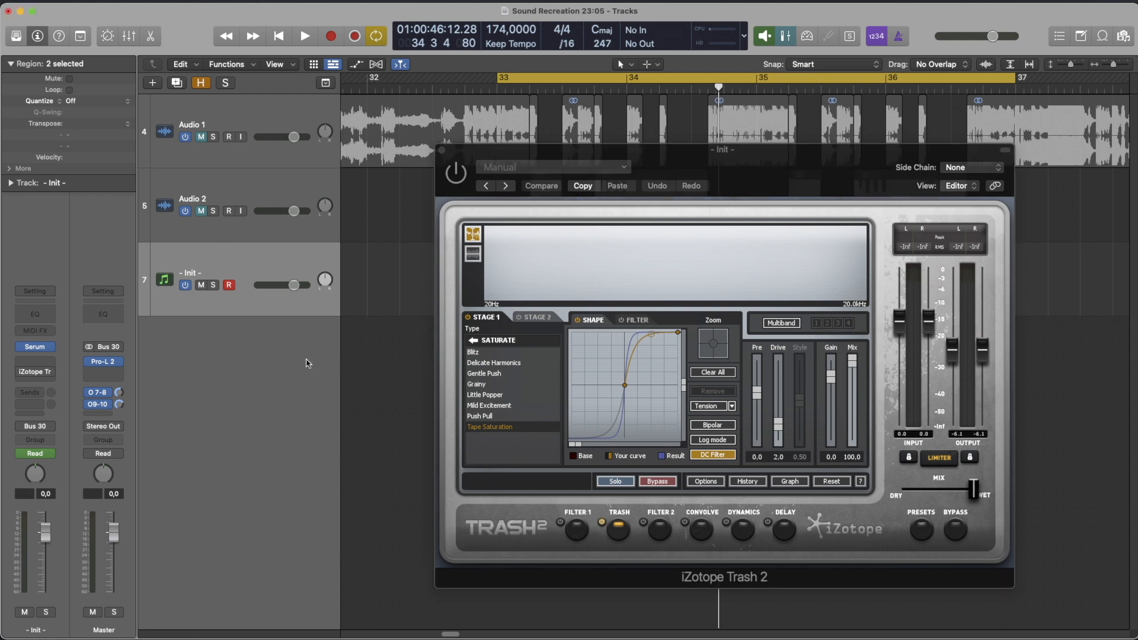
left_click(35, 347)
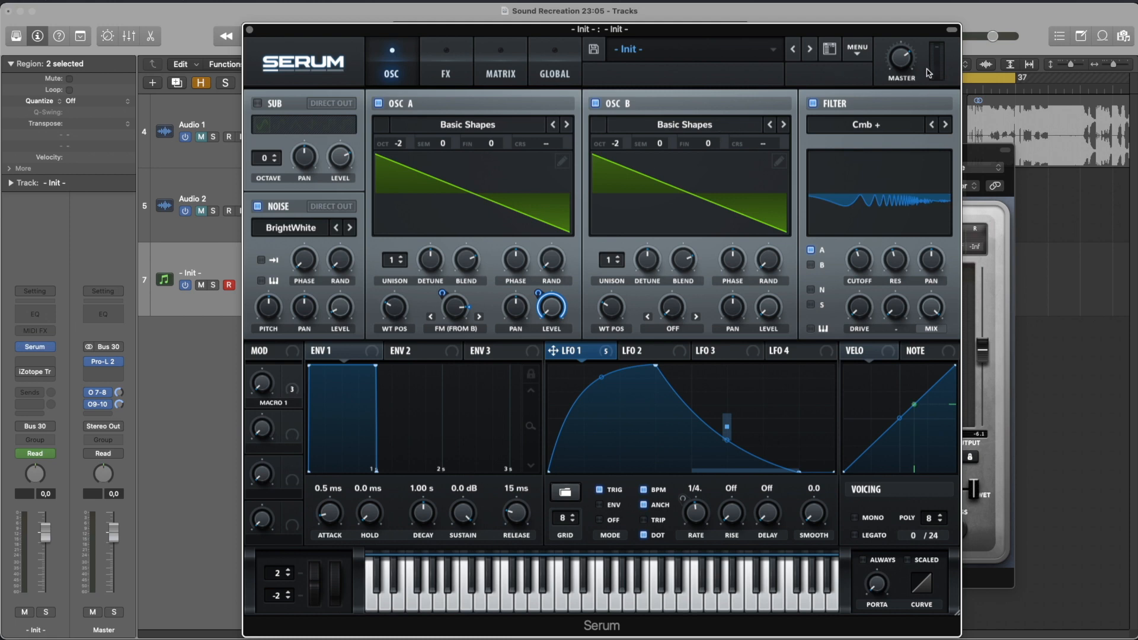
mouse_move(905, 71)
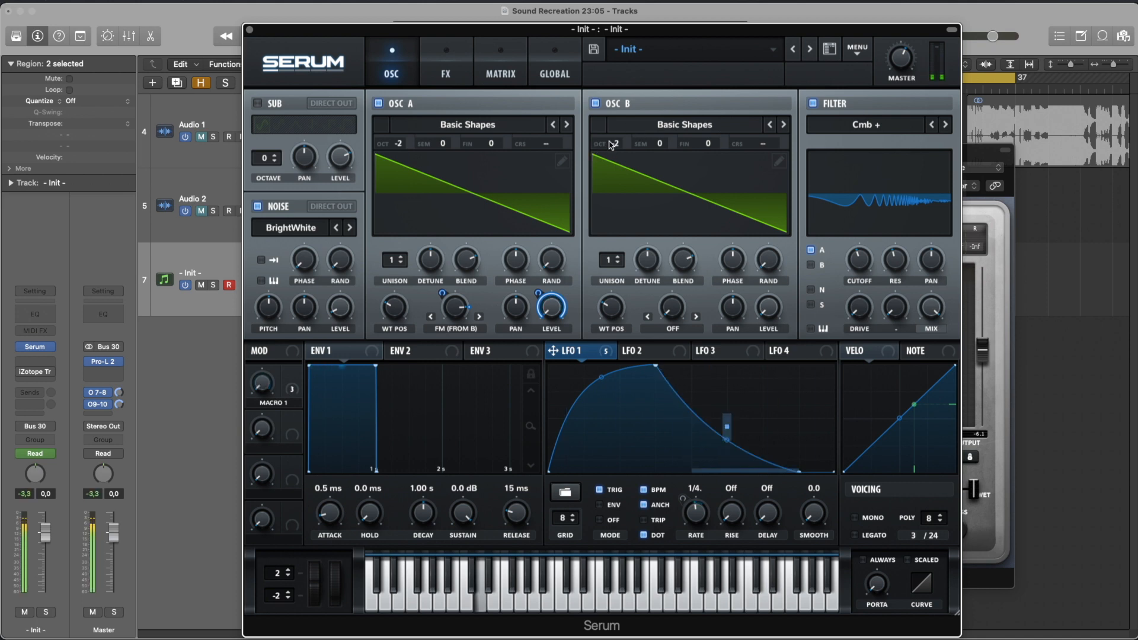
left_click(249, 30)
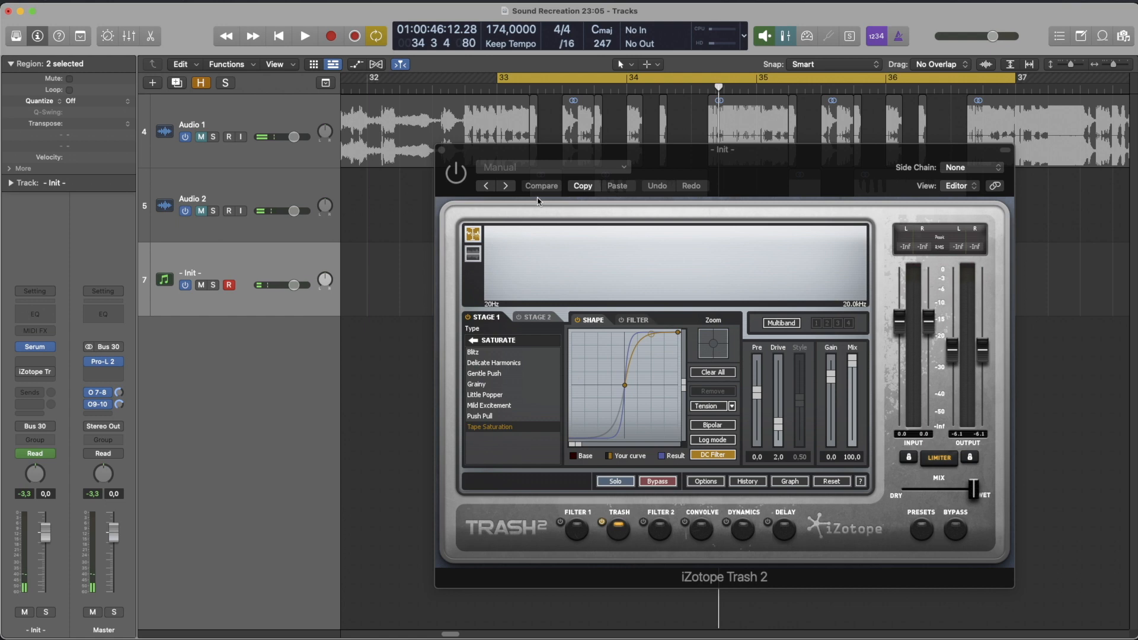
- Enable iZotope Trash 2 and audition the bass with its Tape Saturation distortion
left_click(458, 184)
key("space")
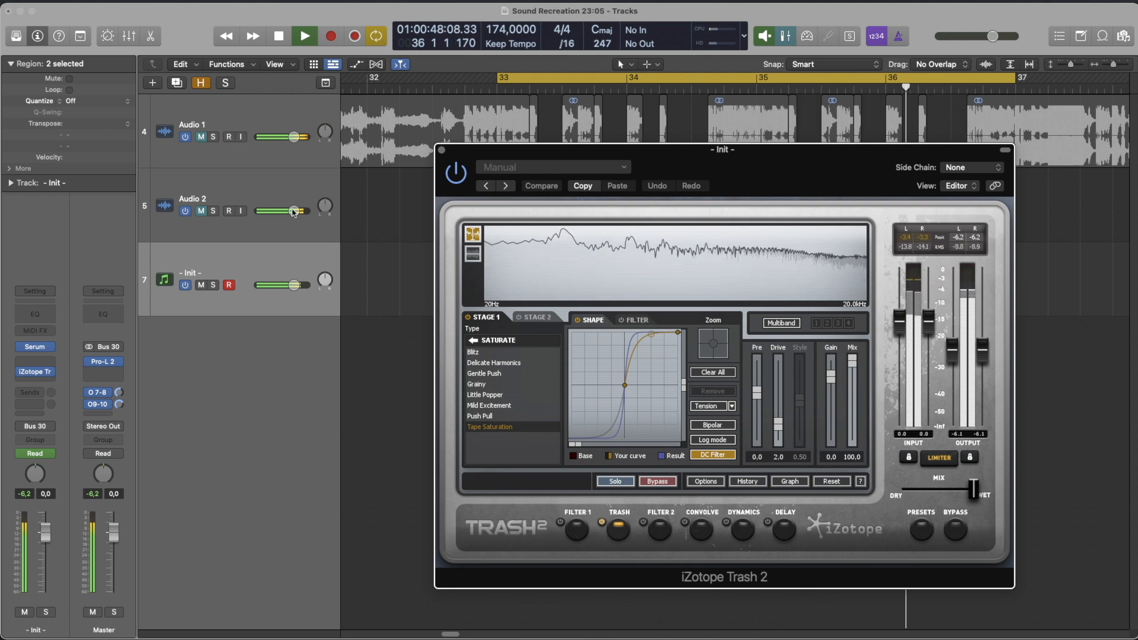
key("space")
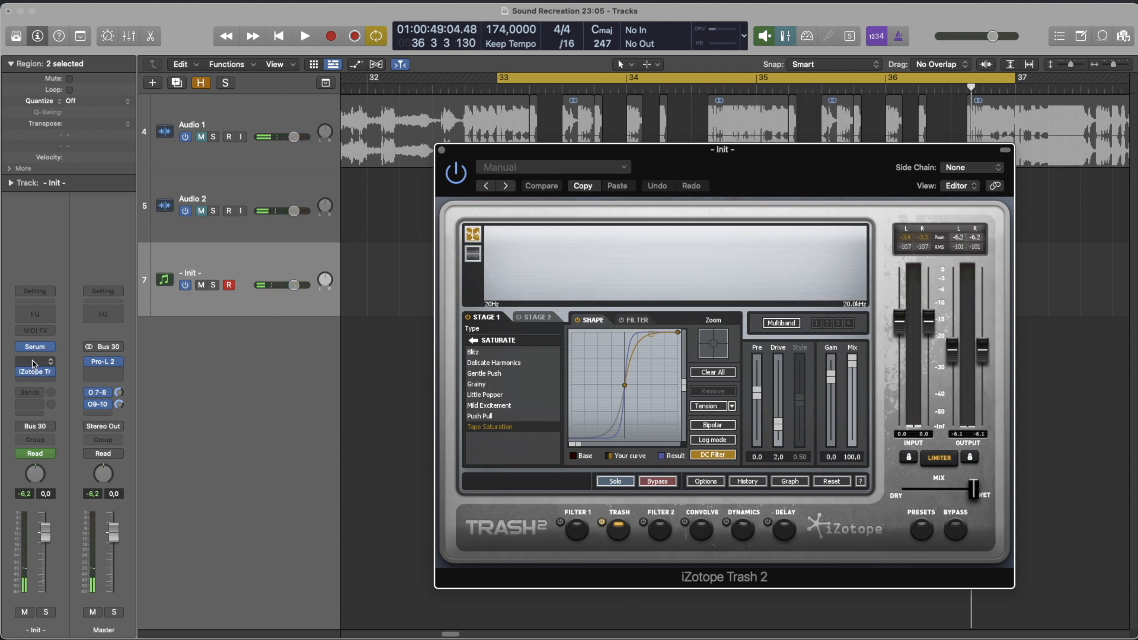
- Adjust Serum's master volume to about 58% (-14.1 dB), check the level during playback, and close Serum
left_click(36, 349)
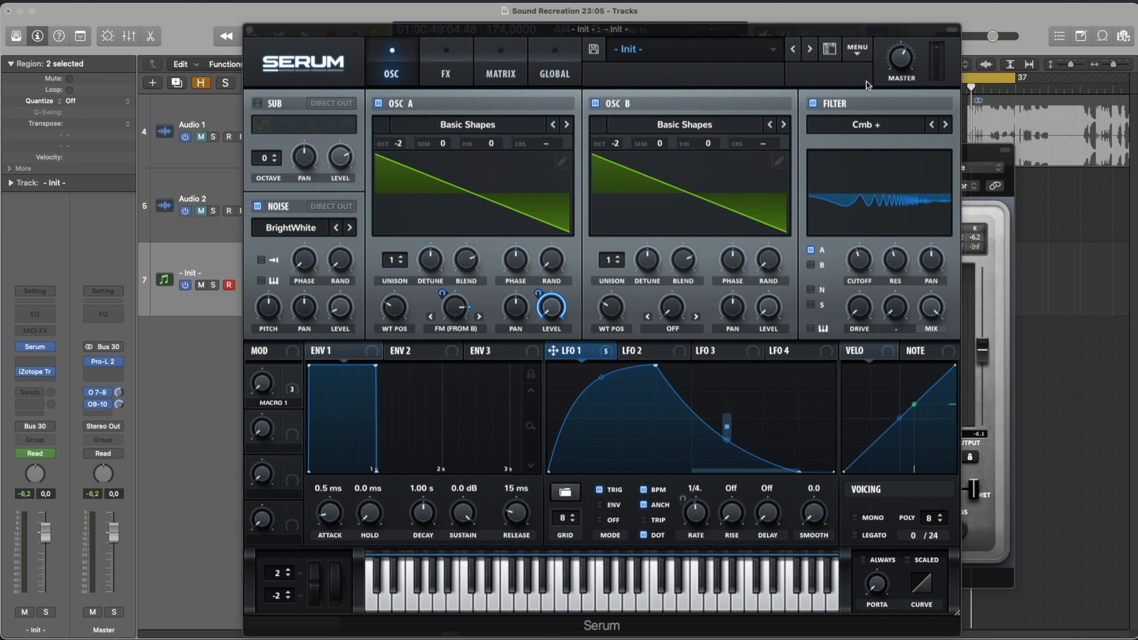
left_click(898, 62)
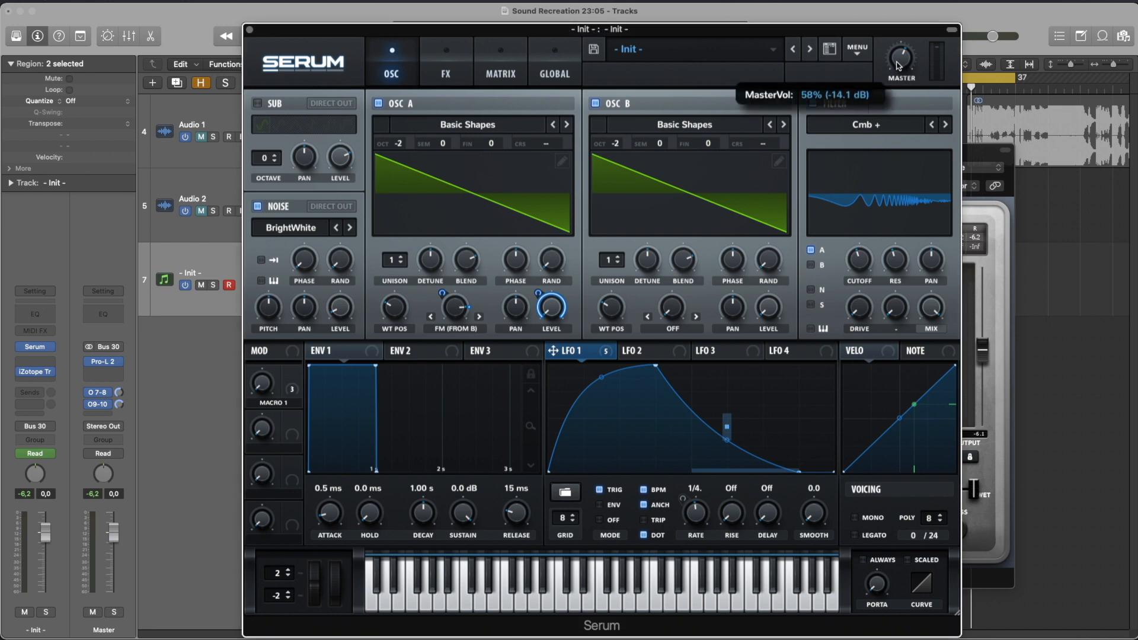
left_click_drag(896, 63, 896, 63)
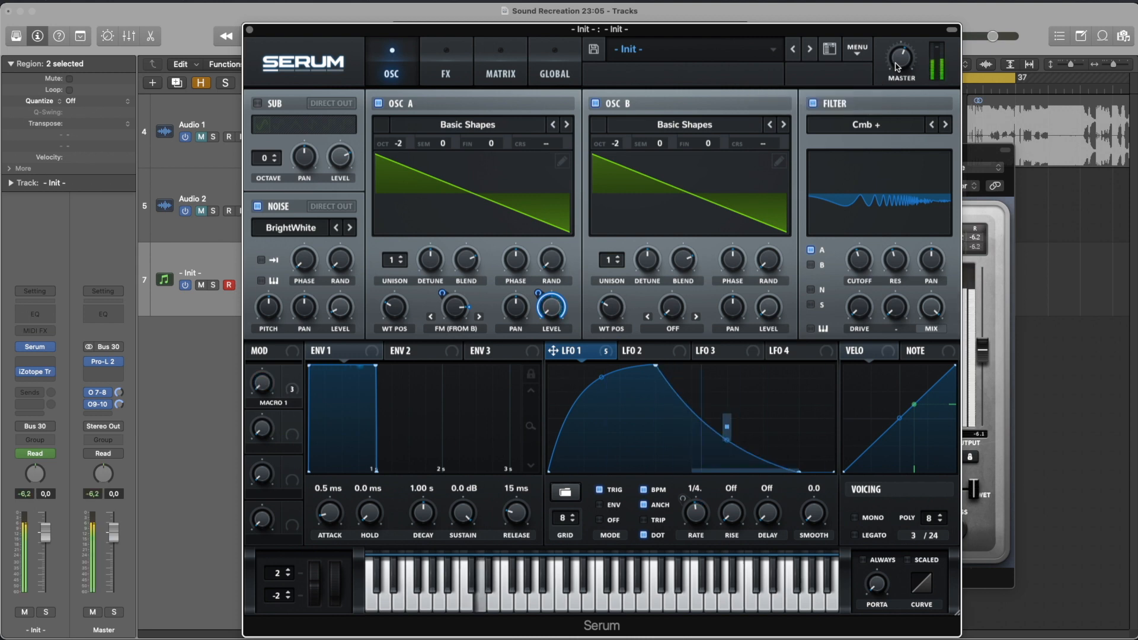
left_click(249, 29)
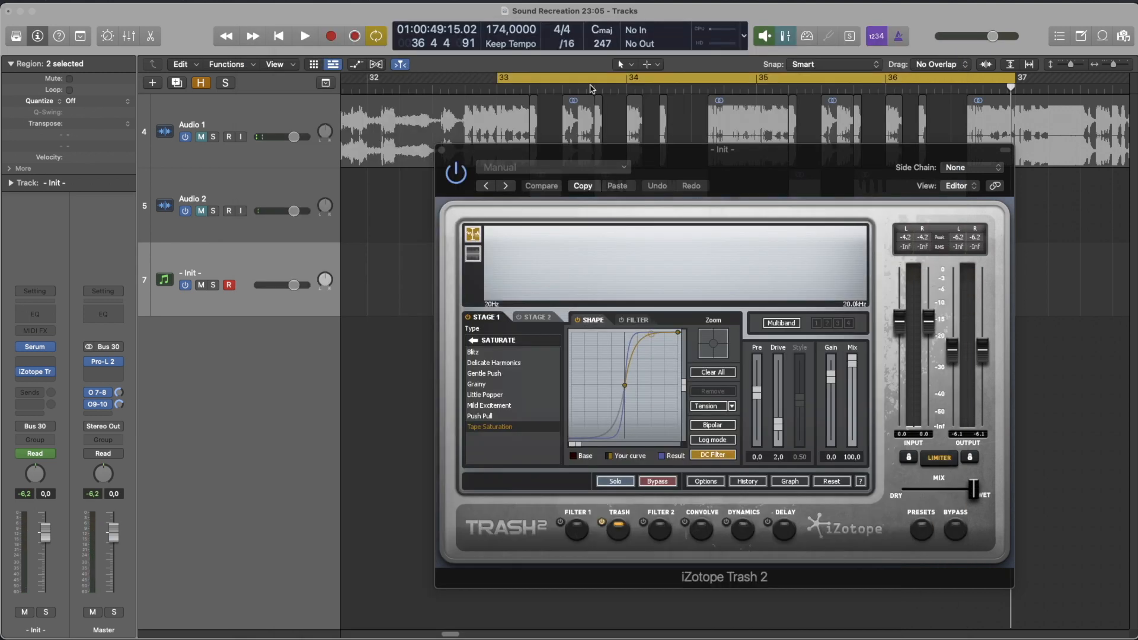
- Slightly lower the upper middle point of Trash 2's Stage 1 shape curve while auditioning, and close Trash 2
left_click(771, 167)
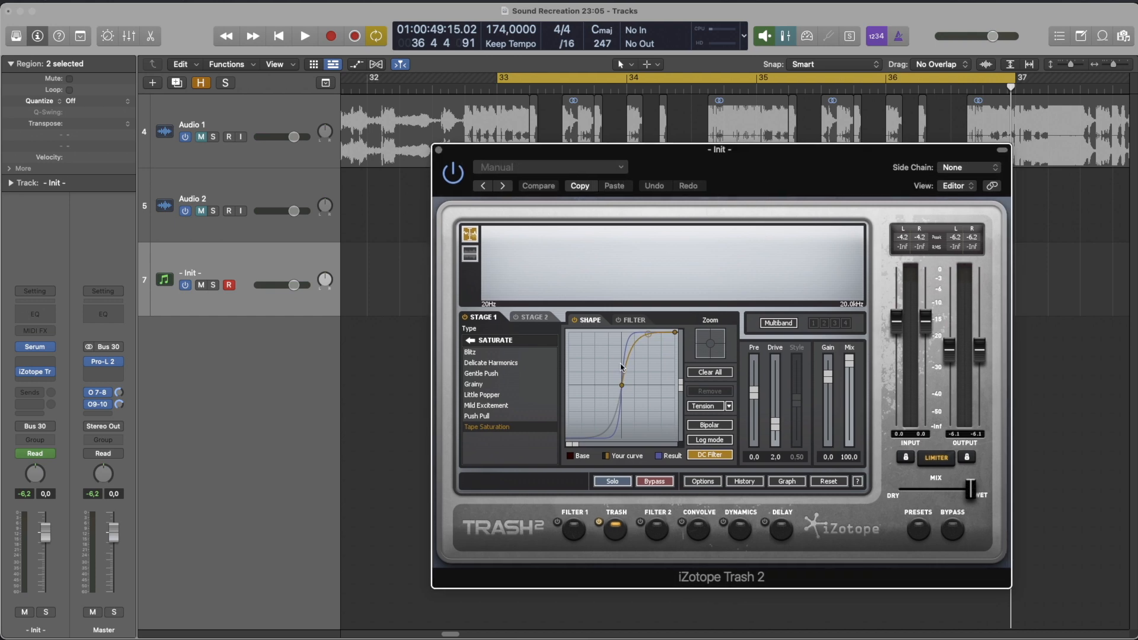
key("space")
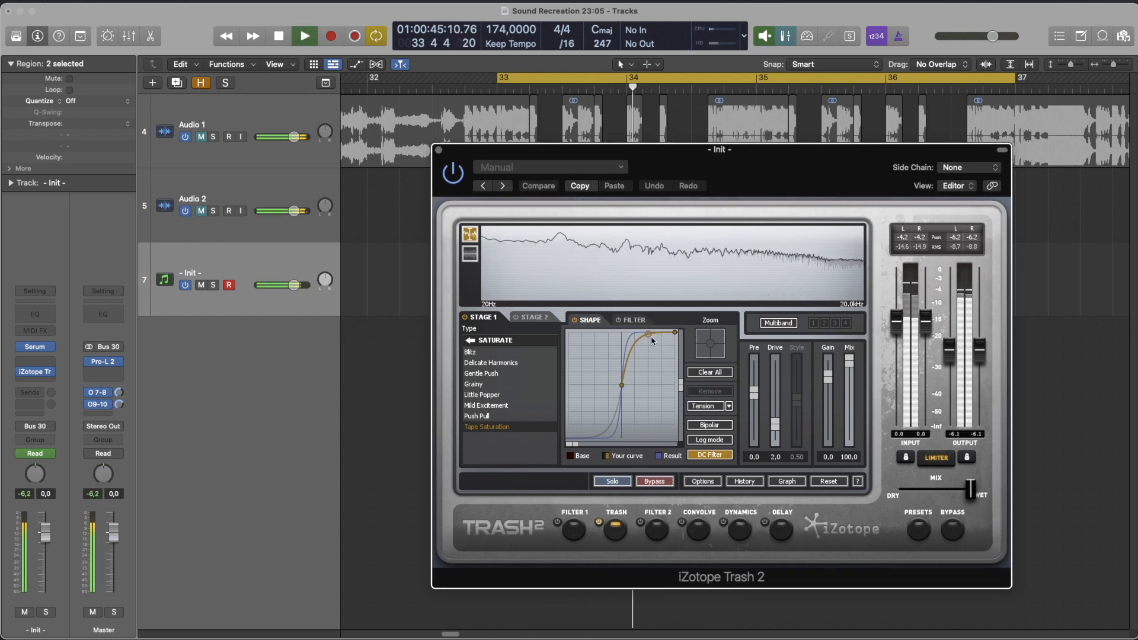
left_click_drag(652, 333, 655, 340)
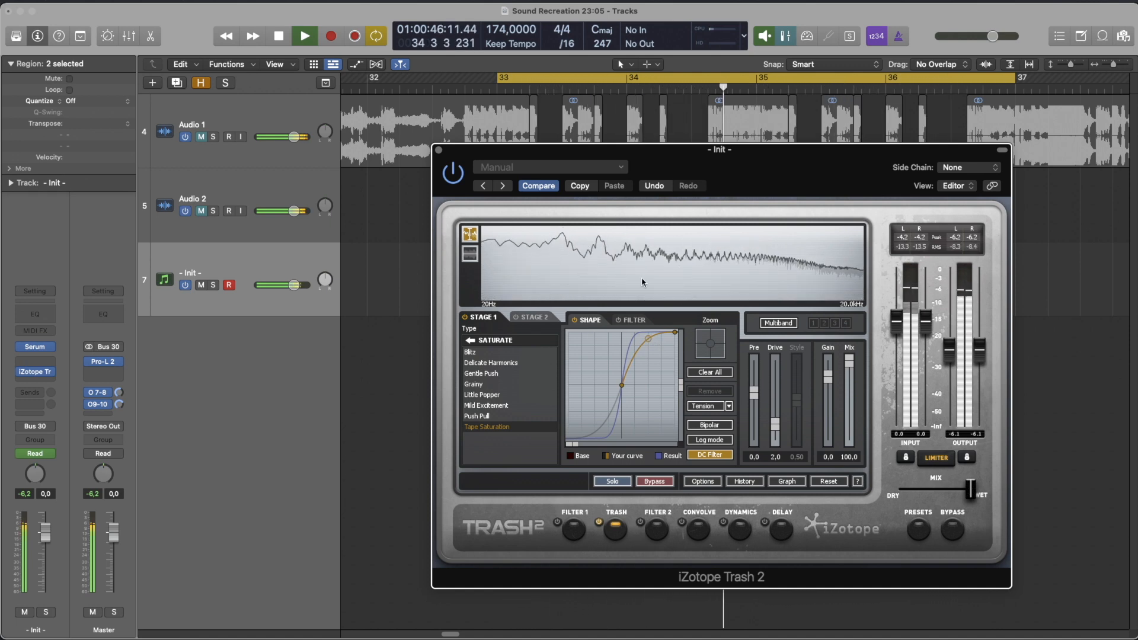
key("space")
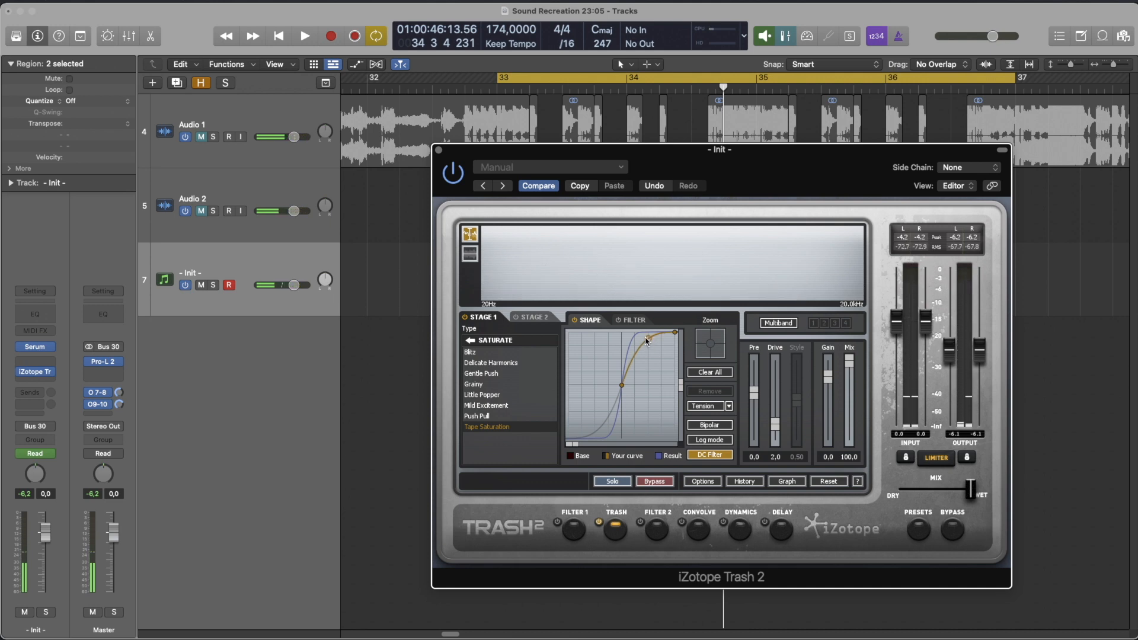
left_click_drag(647, 339, 650, 340)
key("space")
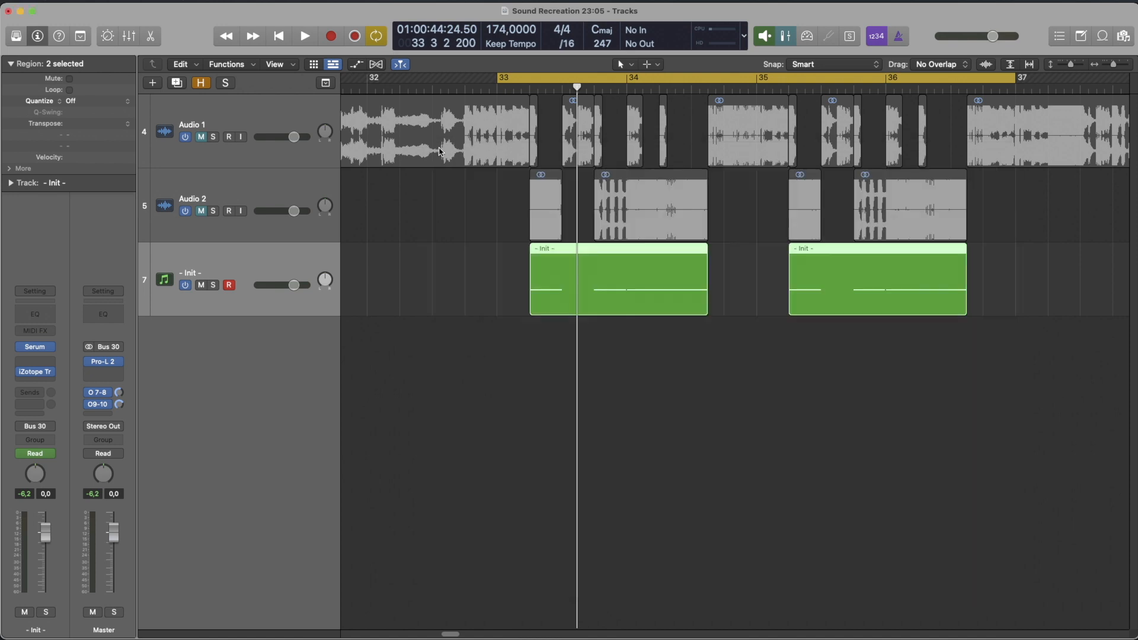
left_click(438, 149)
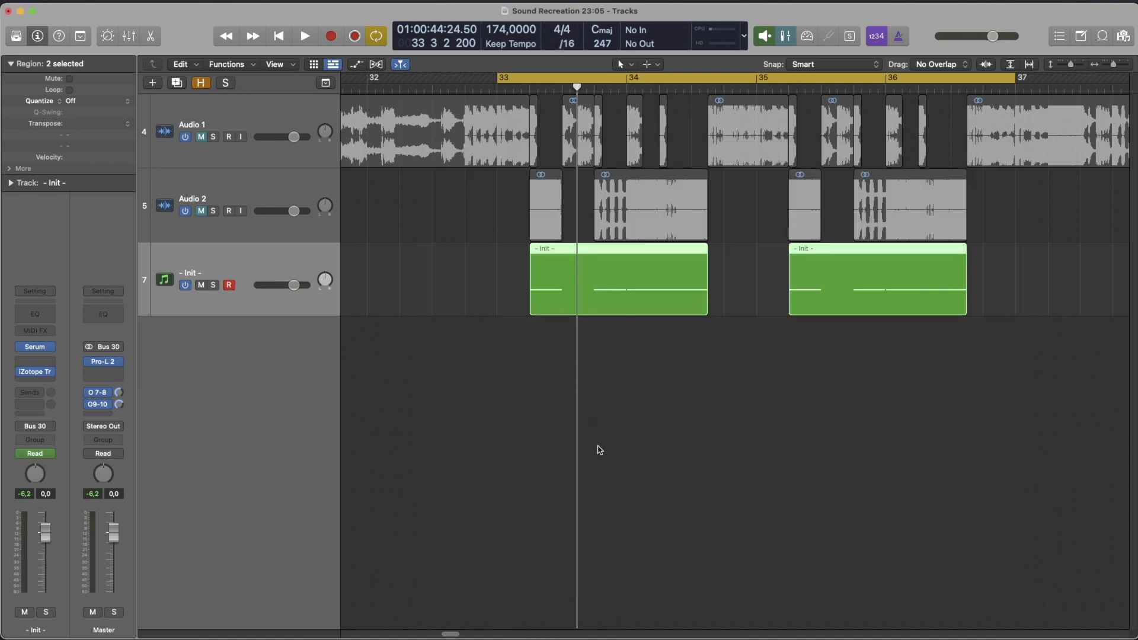